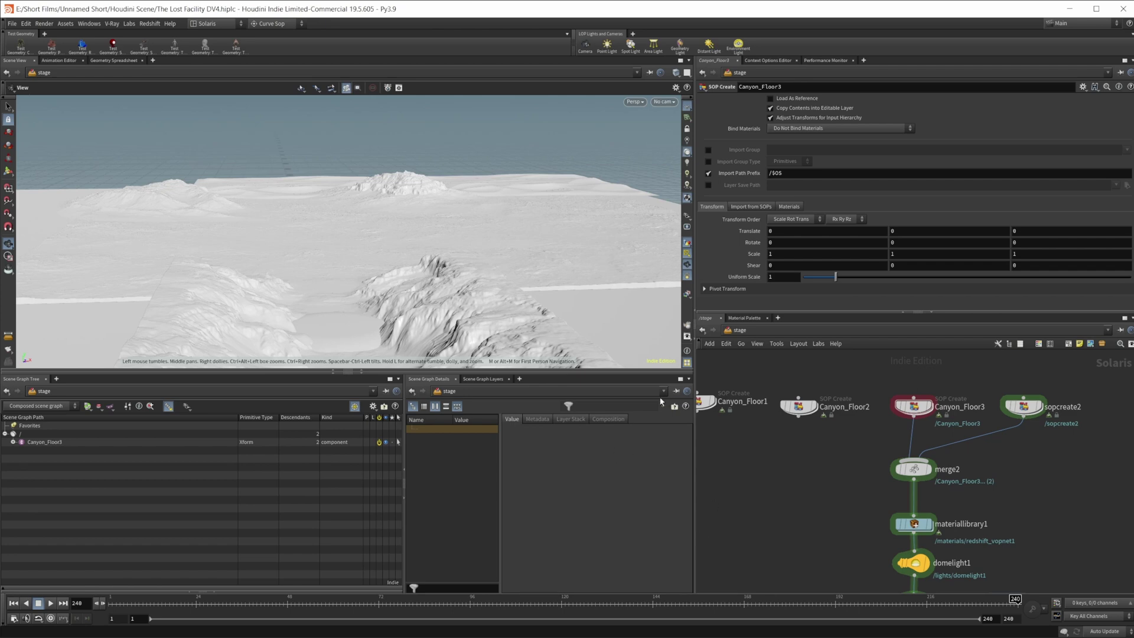
Examine the canyon terrain, and open the sopcreate2 network to inspect its bevelled tube geometry
left_click_drag(454, 263, 439, 264)
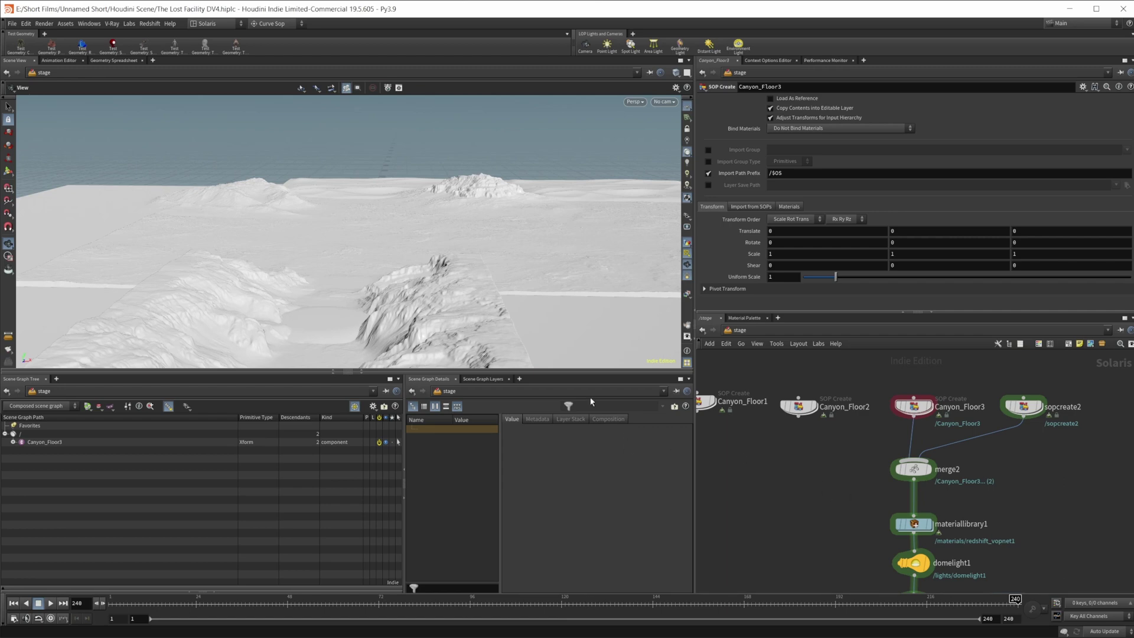
middle_click_drag(410, 276, 446, 252)
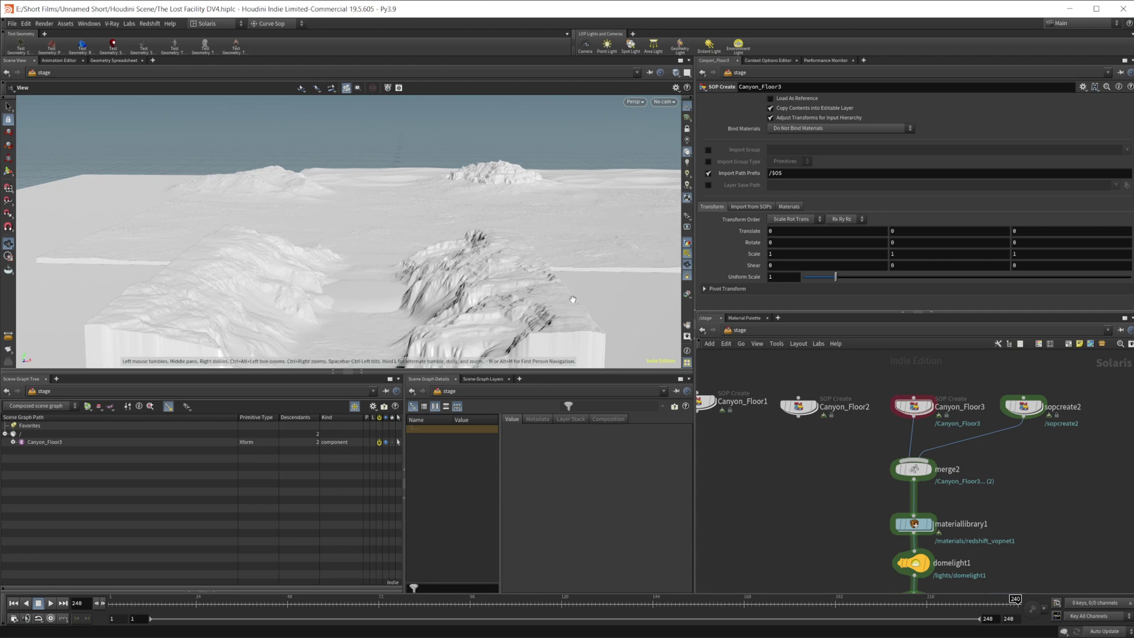
left_click_drag(487, 286, 519, 254)
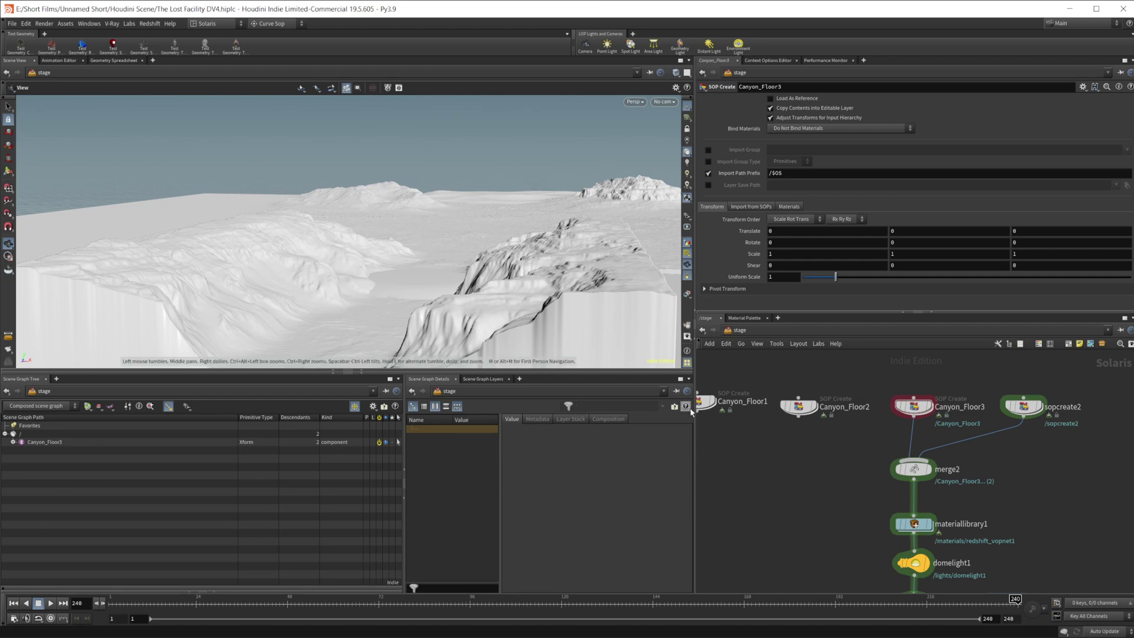
middle_click_drag(978, 434, 922, 438)
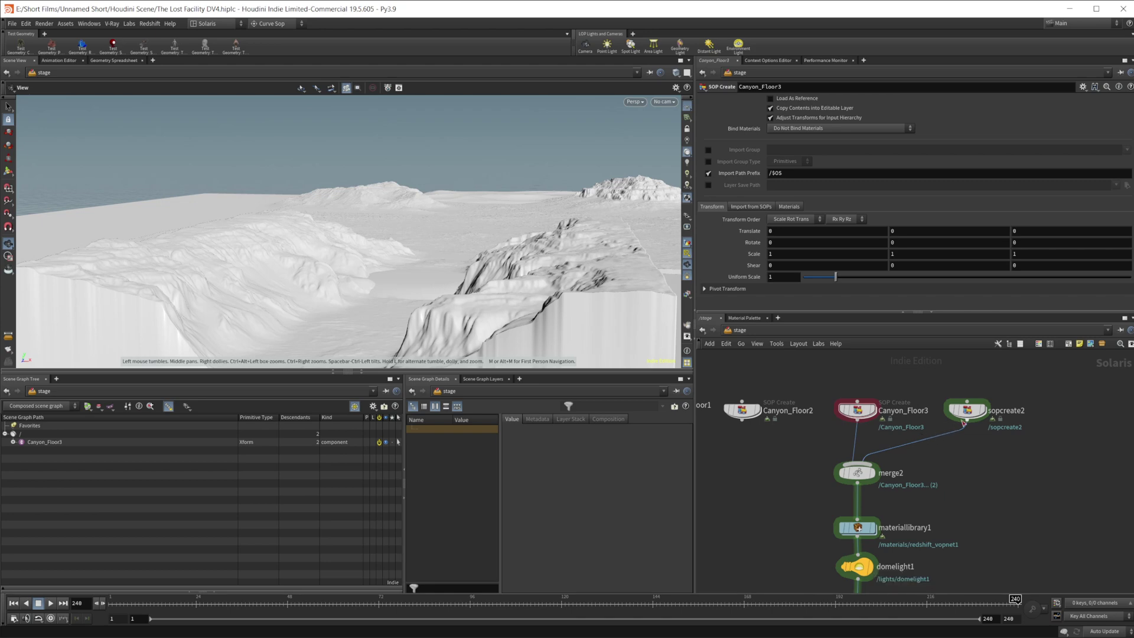
mouse_move(974, 408)
double_click(973, 407)
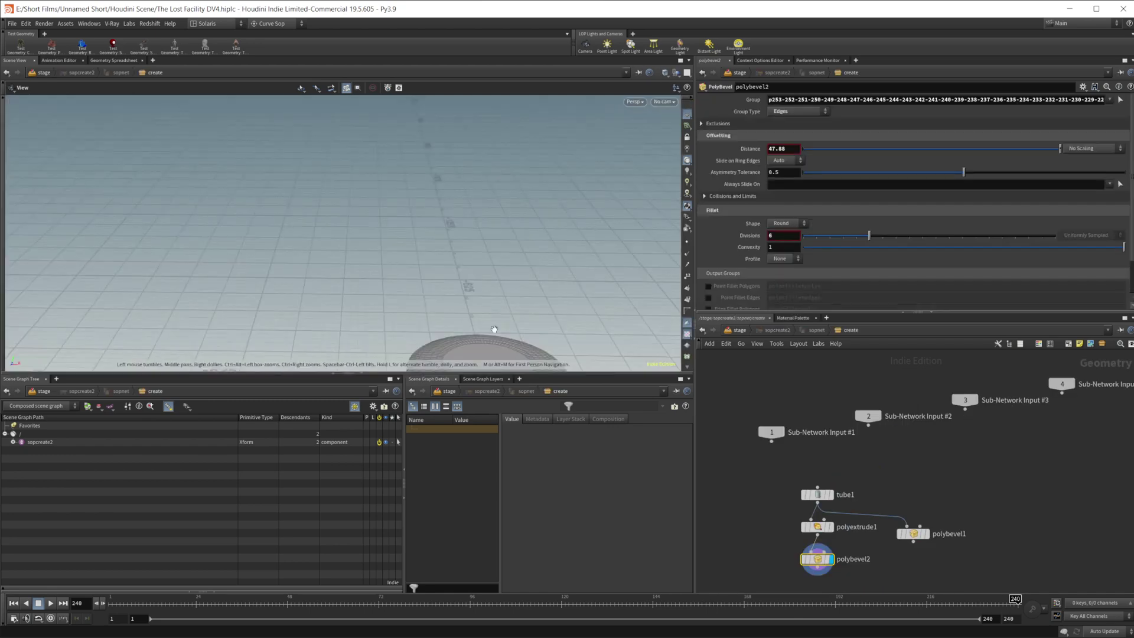
left_click_drag(553, 300, 461, 211)
left_click_drag(397, 257, 429, 245)
scroll(429, 245, "up", 3)
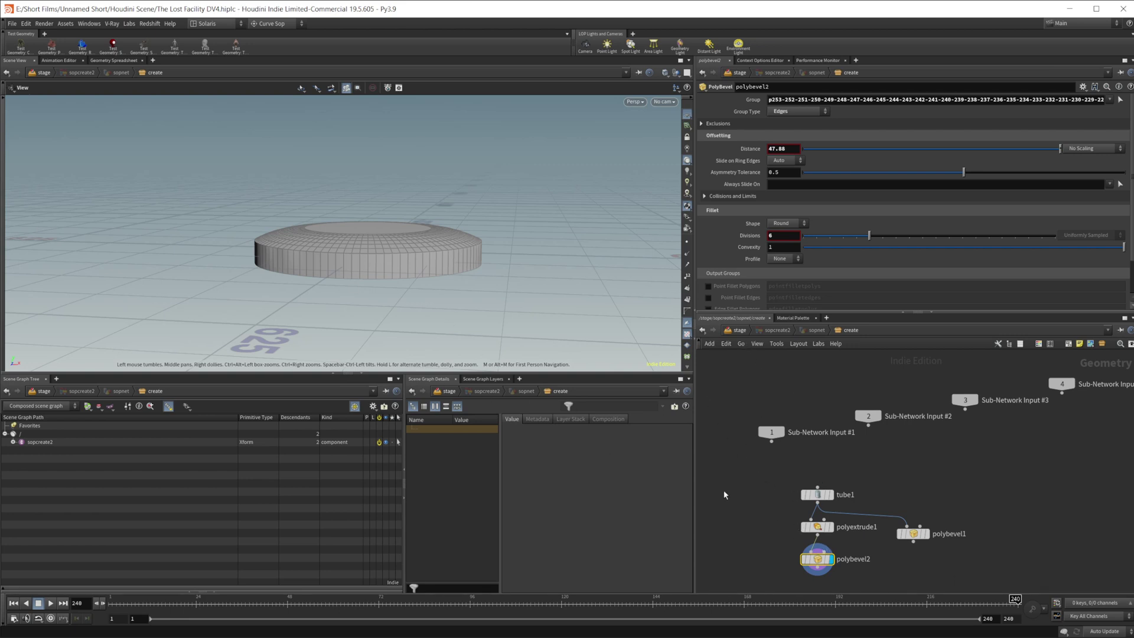
Return to the stage level and open the Canyon_Floor3 network
left_click(740, 331)
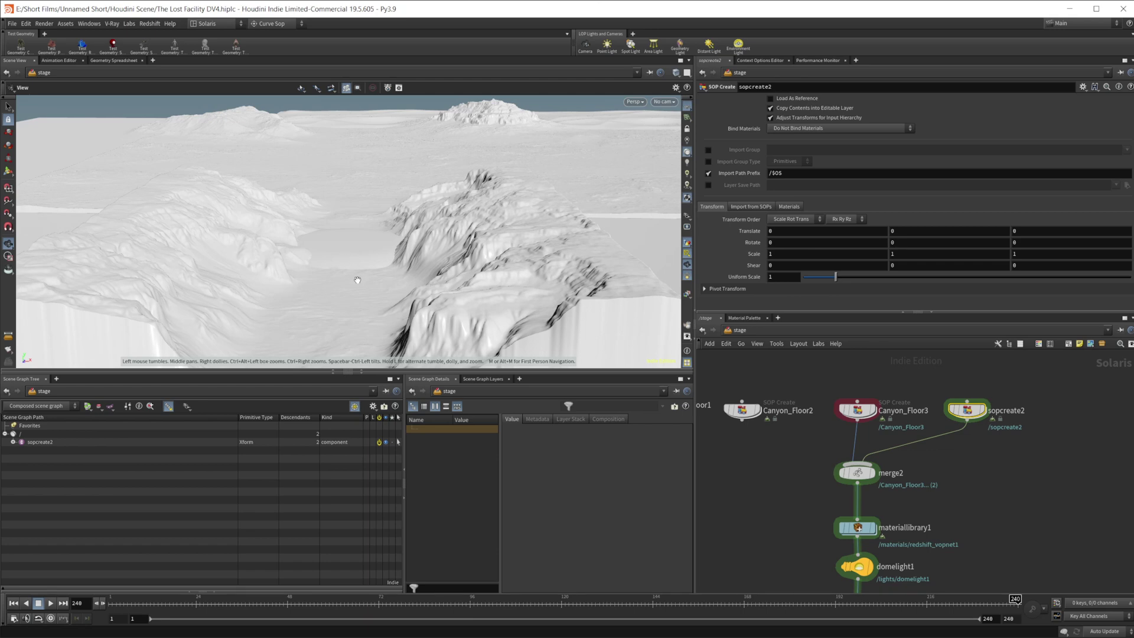
middle_click_drag(357, 280, 398, 270)
left_click_drag(398, 270, 397, 284)
middle_click_drag(403, 187, 364, 268)
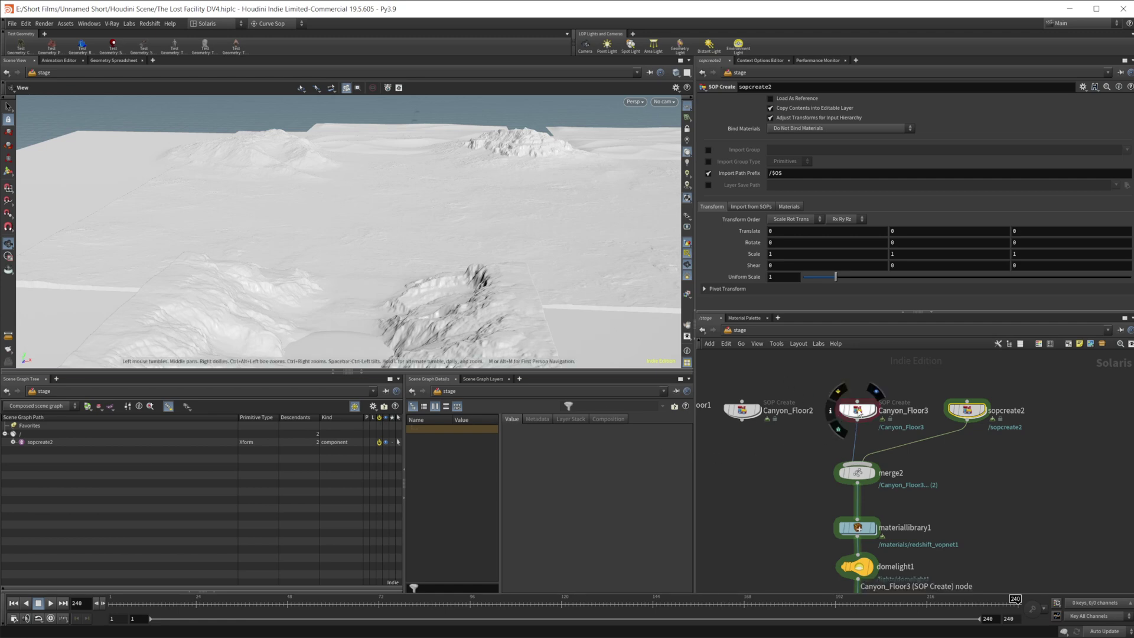
double_click(856, 409)
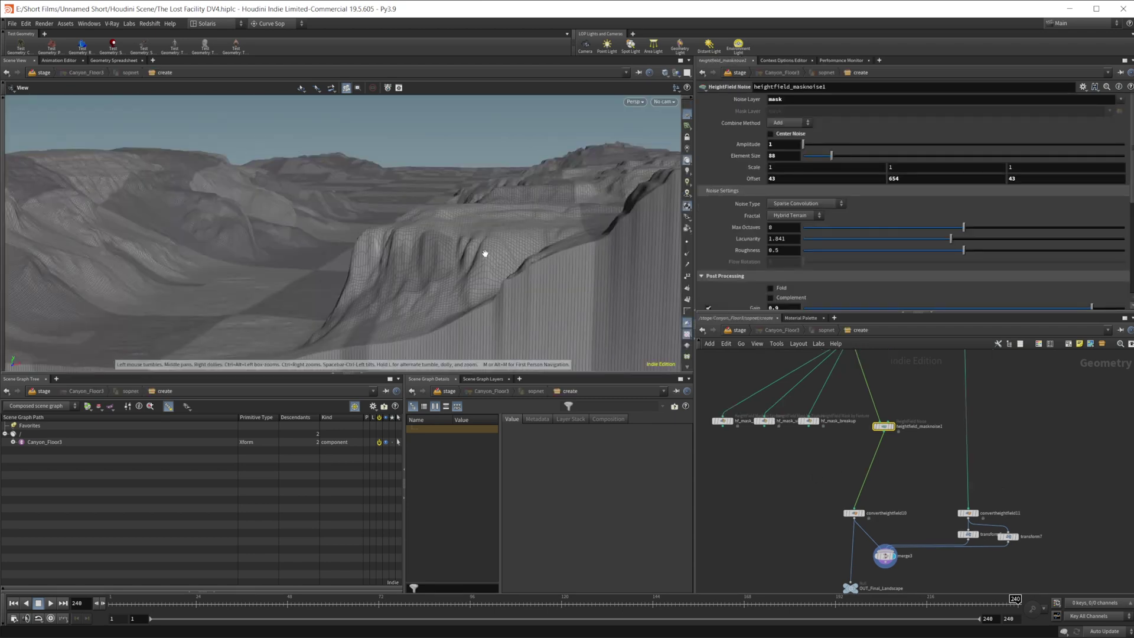
mouse_move(427, 219)
left_mouse_down()
mouse_move(402, 213)
mouse_move(362, 225)
mouse_move(380, 245)
mouse_move(381, 230)
mouse_move(370, 236)
mouse_move(484, 238)
mouse_move(417, 236)
left_mouse_up()
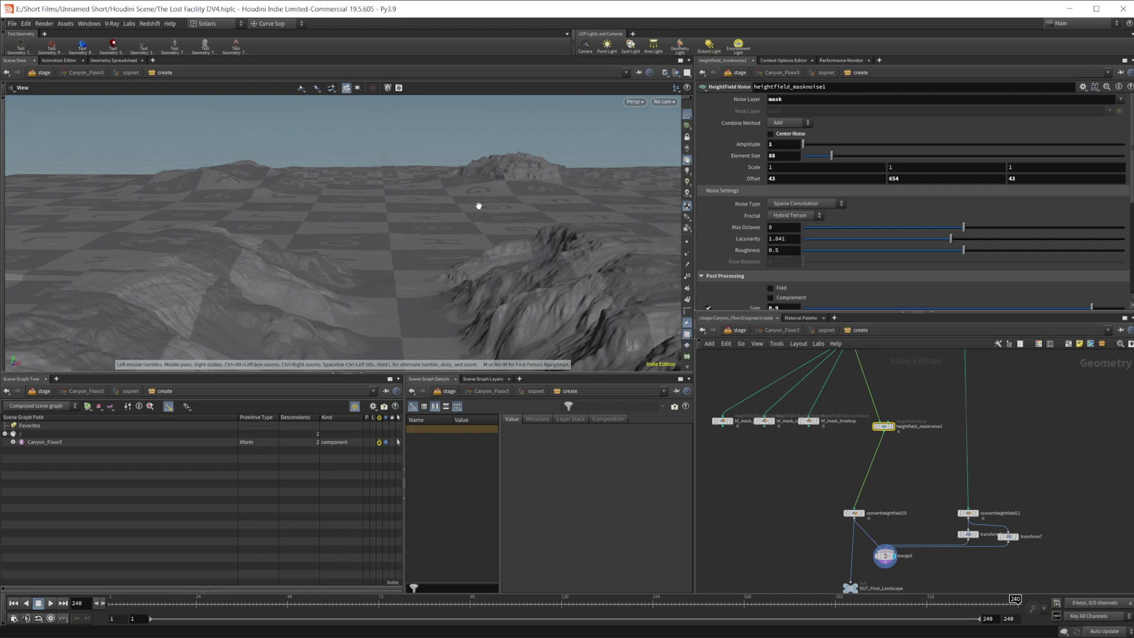
mouse_move(405, 221)
left_mouse_down()
mouse_move(405, 232)
mouse_move(405, 222)
left_mouse_up()
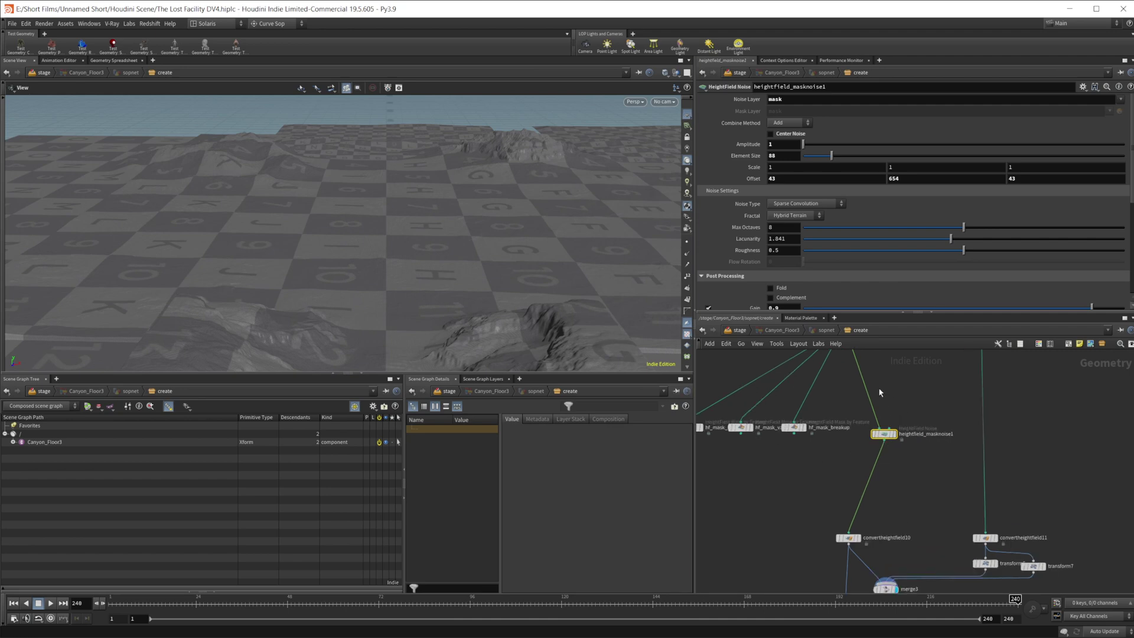
Display the heightfield_masknoise1 node and examine its noise mask on the terrain
middle_click_drag(877, 387, 901, 447)
middle_click_drag(1014, 434, 893, 381)
scroll(909, 431, "up", 2)
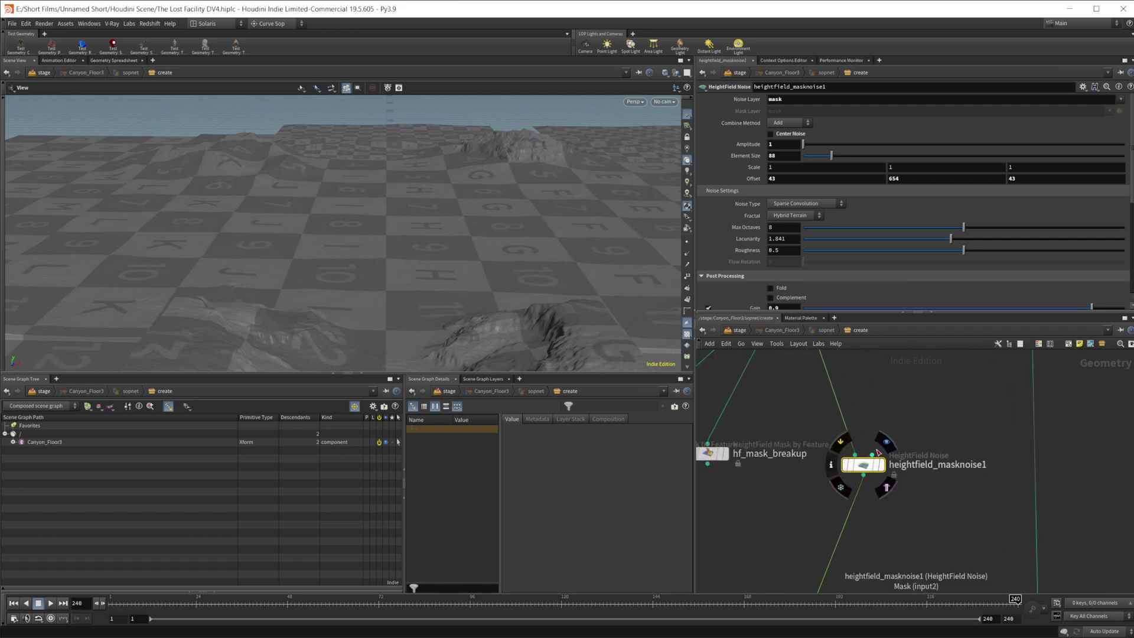
key("r")
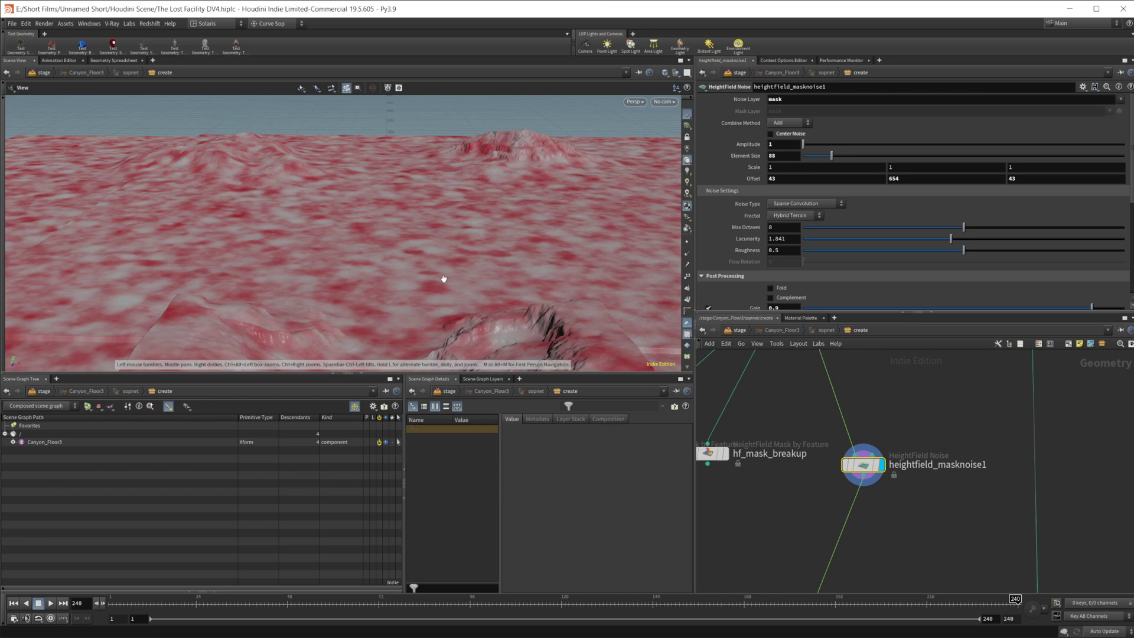
left_click_drag(427, 264, 467, 235)
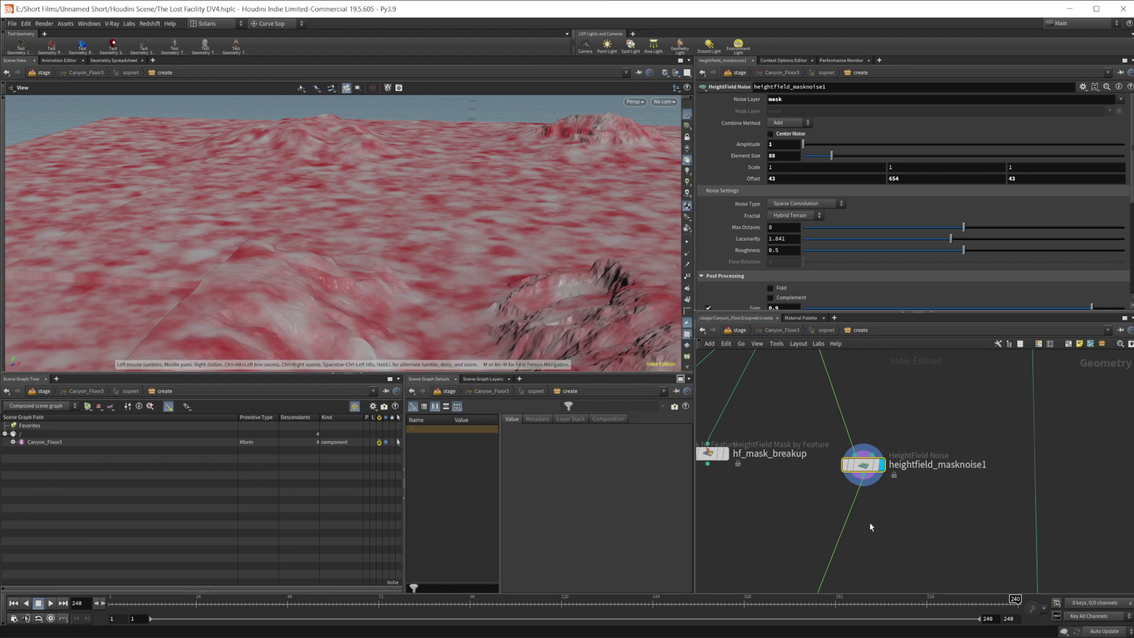
Add a HeightField Mask by Feature node, connect it to heightfield_layer15's output and display it
middle_click_drag(839, 490, 1114, 496)
scroll(783, 416, "down", 2)
middle_click_drag(893, 486, 854, 504)
middle_click_drag(923, 510, 872, 514)
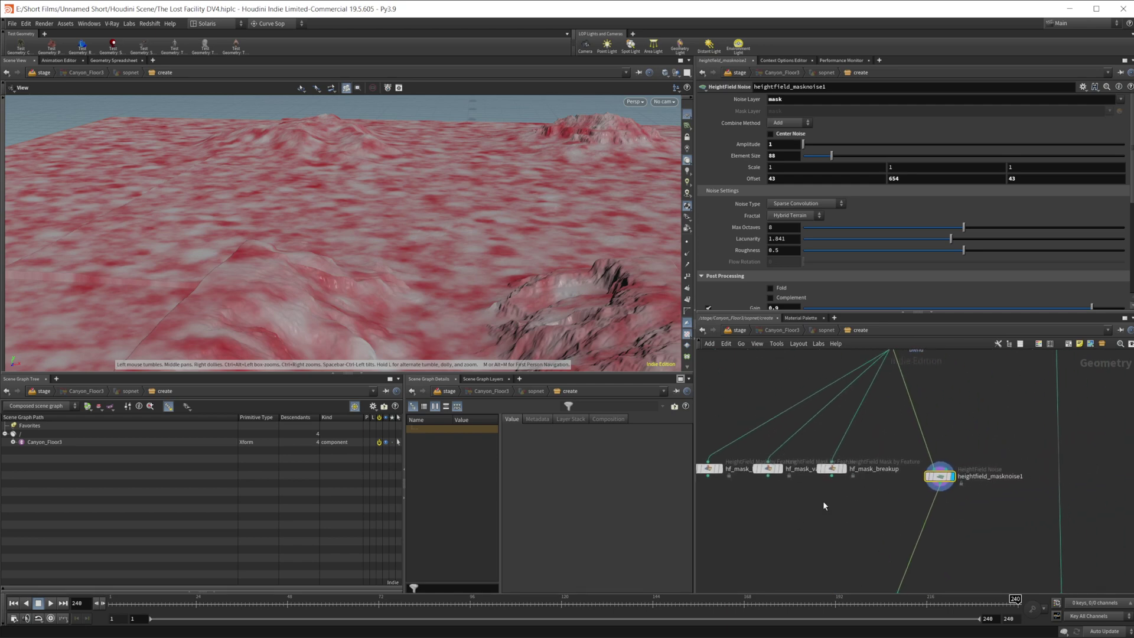
key("Tab")
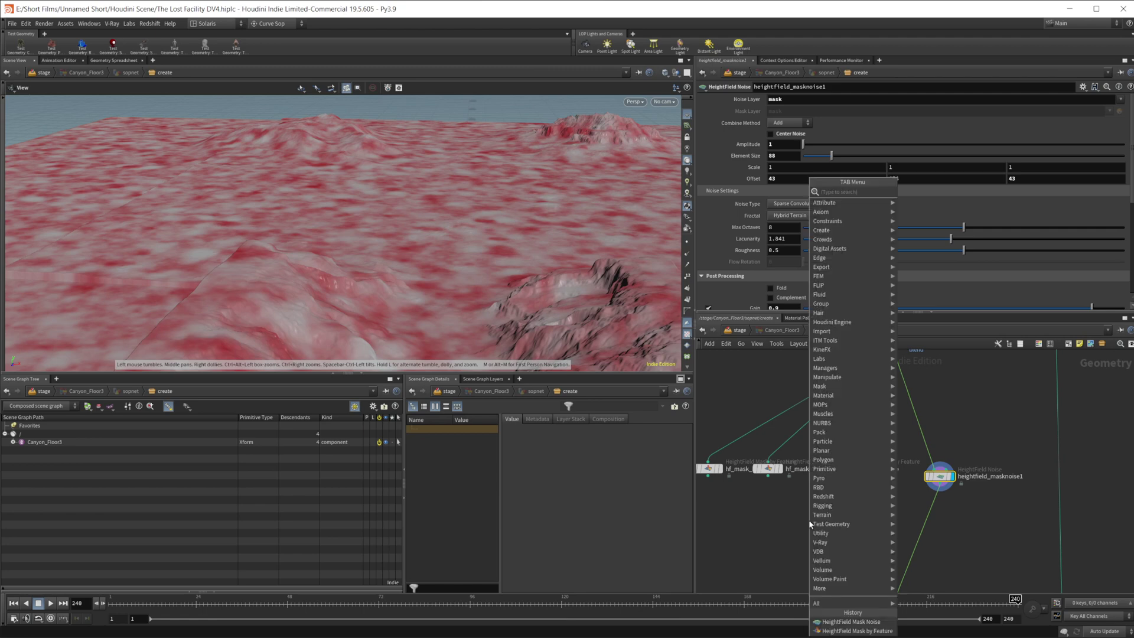
type("hf m")
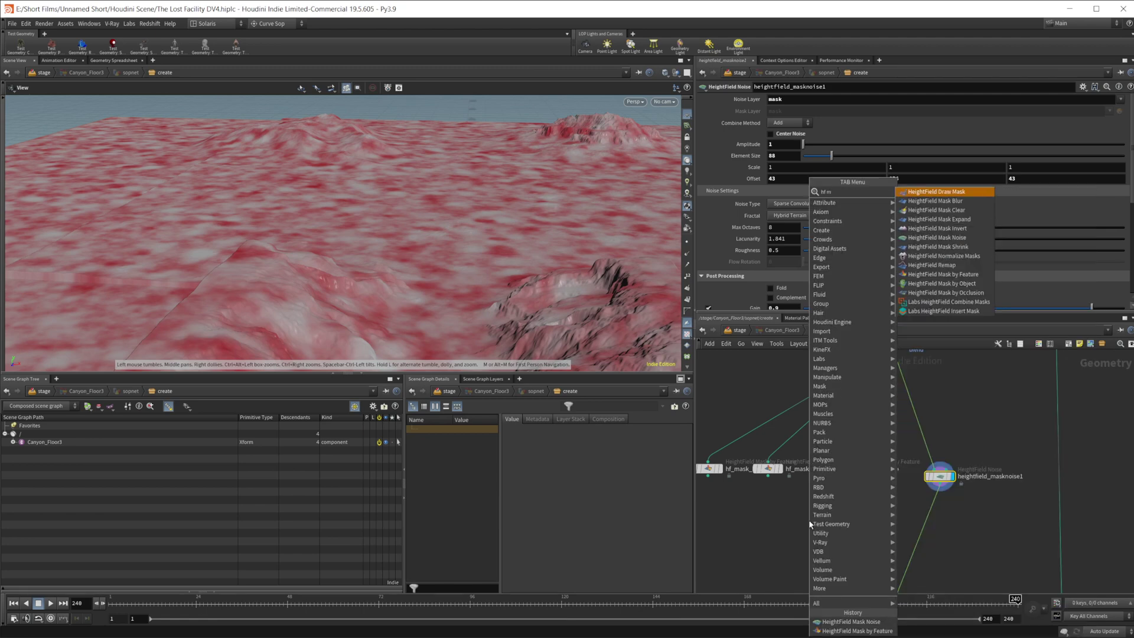
type("ask b")
key("Down")
key("Return")
left_click(809, 519)
middle_click_drag(906, 396, 905, 427)
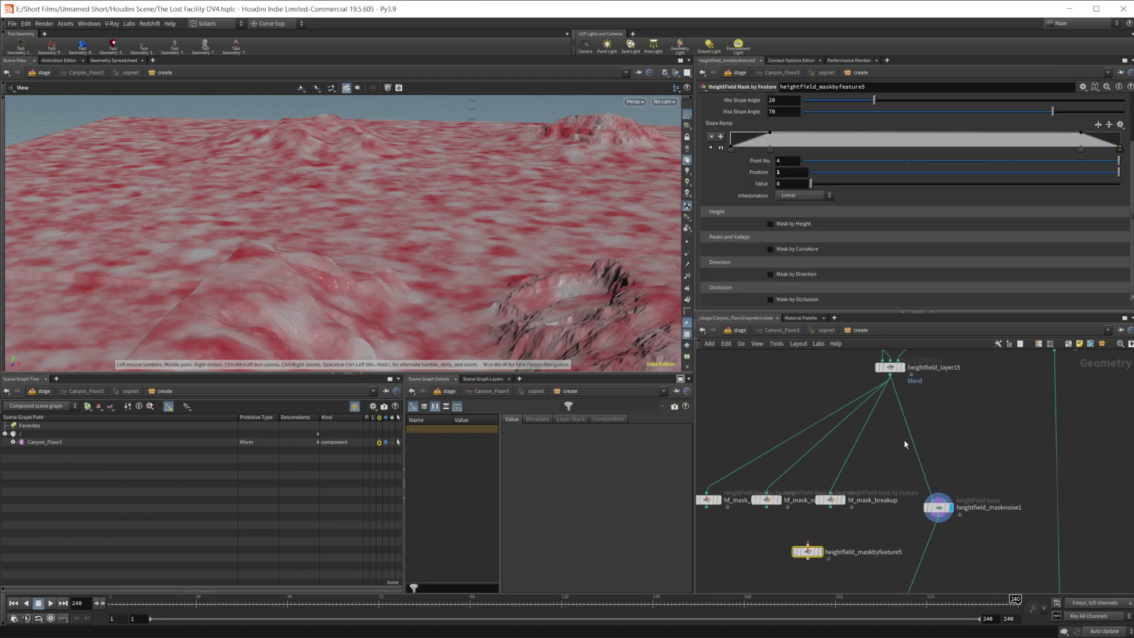
left_click_drag(888, 379, 857, 552)
left_click(819, 552)
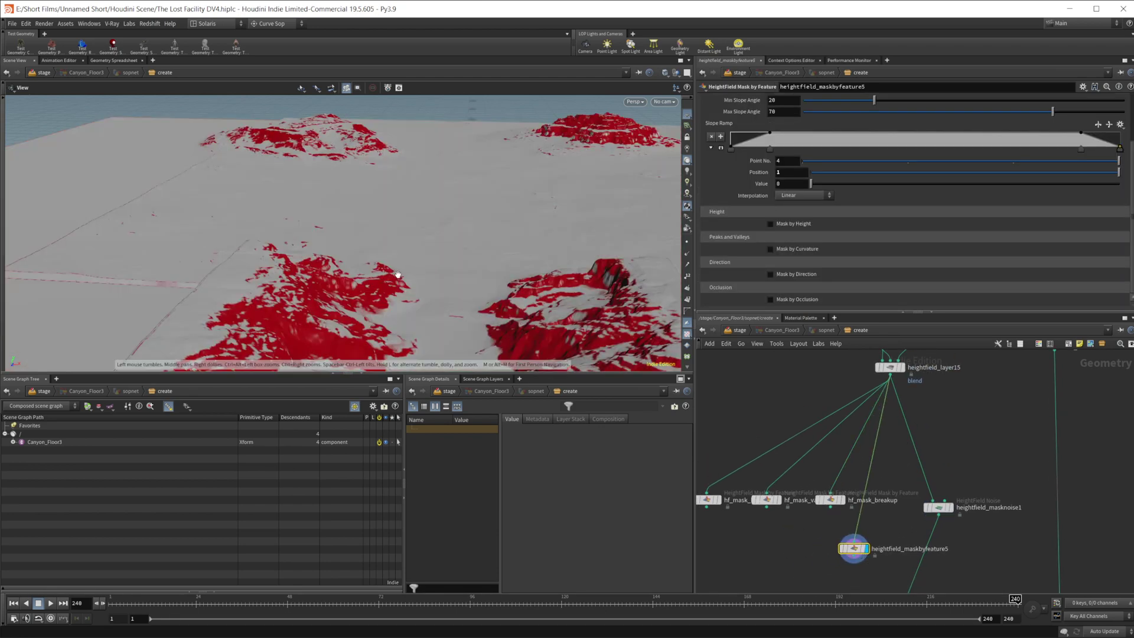
Inspect the slope mask on the cliffs and move the new mask node up between heightfield_layer15 and hf_mask_breakup
left_click_drag(397, 294, 438, 298)
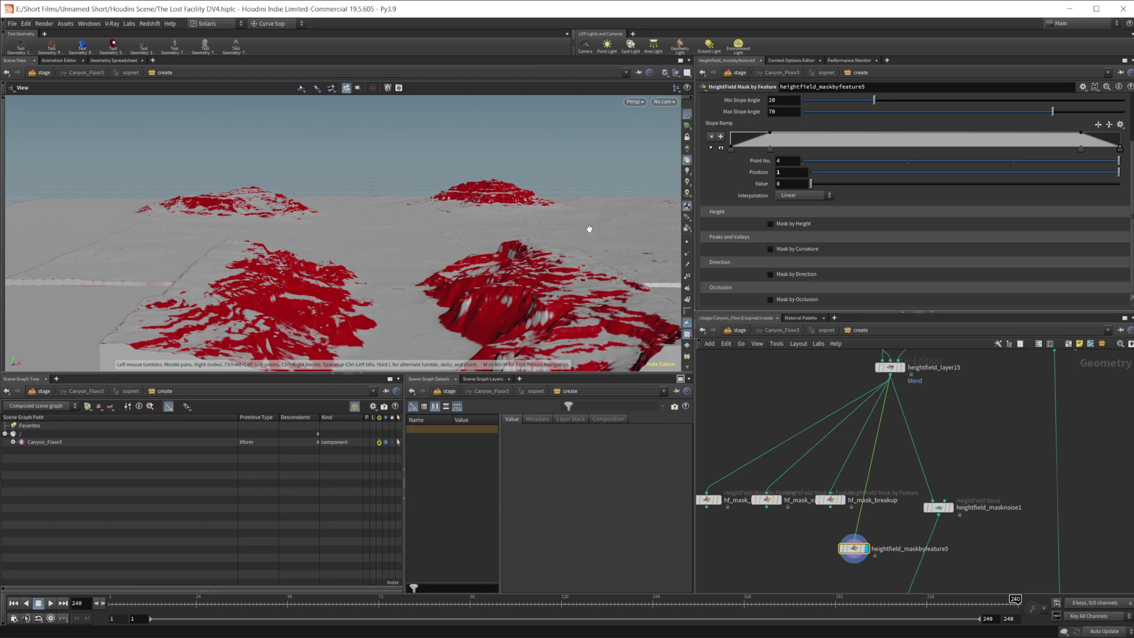
scroll(874, 161, "up", 2)
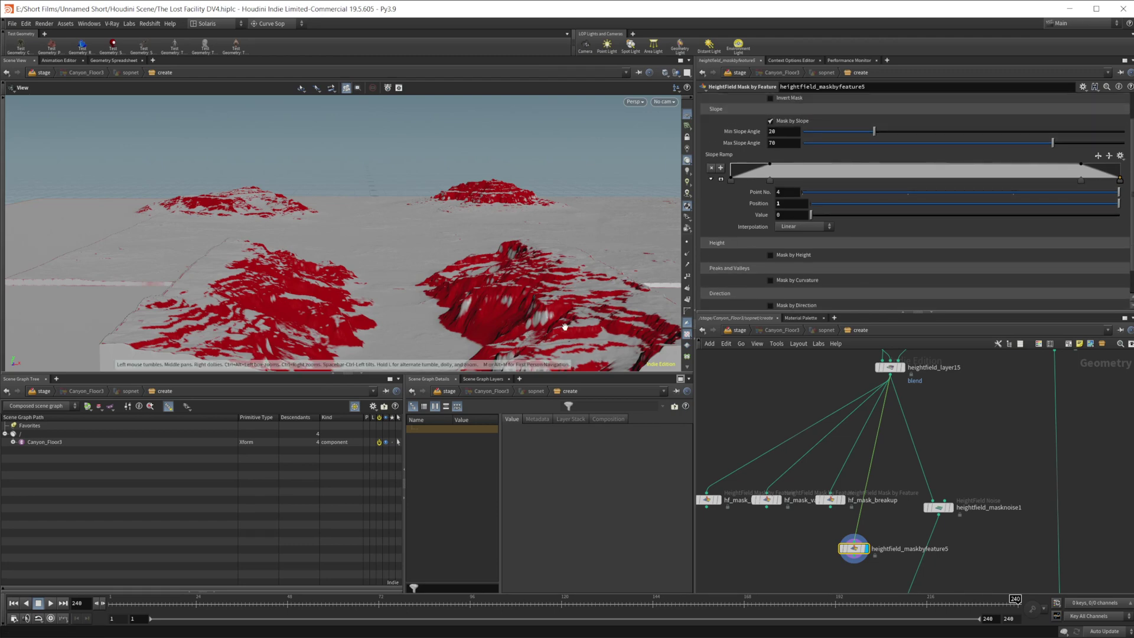
mouse_move(473, 310)
left_mouse_down()
mouse_move(481, 301)
mouse_move(456, 303)
left_mouse_up()
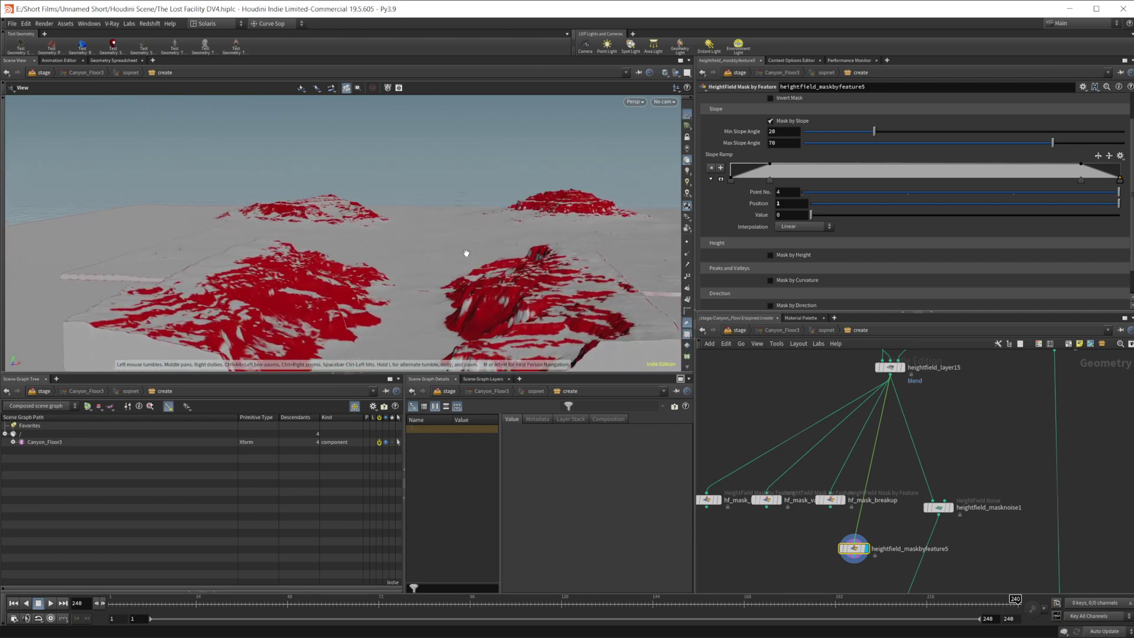
right_click_drag(343, 293, 433, 299)
left_click_drag(368, 290, 371, 293)
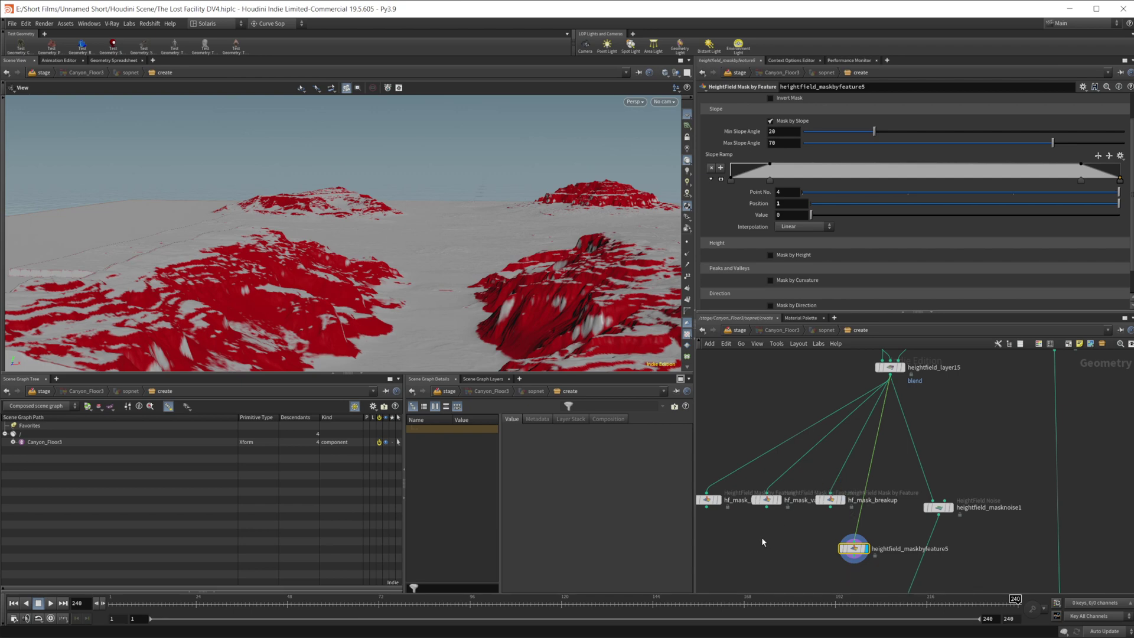
middle_click_drag(764, 537, 741, 534)
left_click_drag(827, 543, 861, 464)
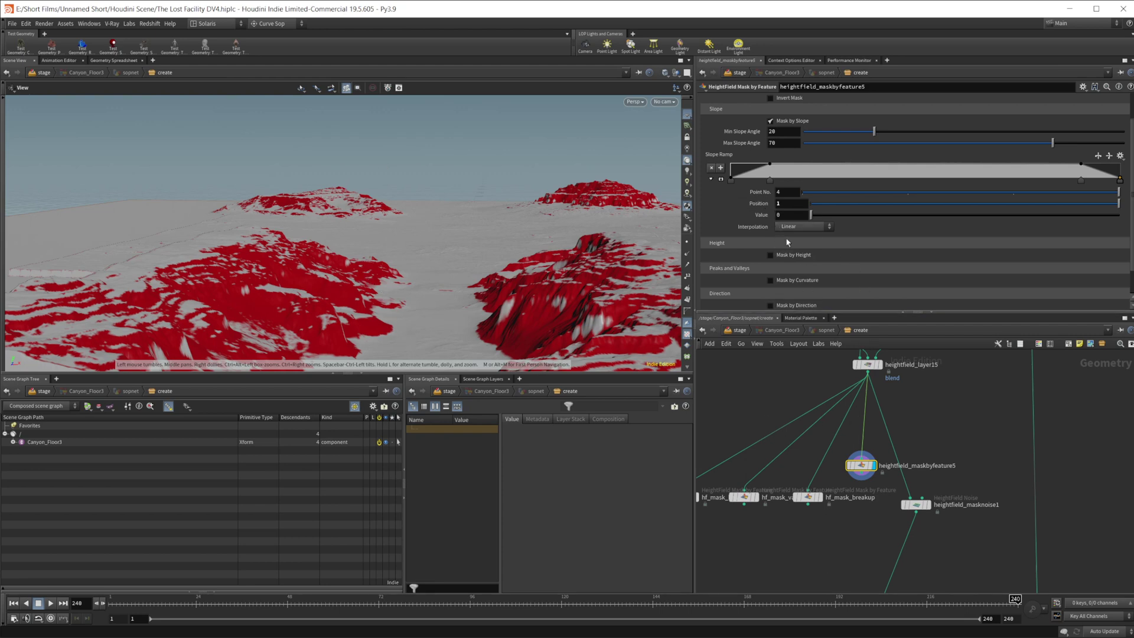
Set the slope mask's minimum angle to 0 and maximum angle to 8.4 so it covers the flat canyon floor
scroll(747, 208, "up", 3)
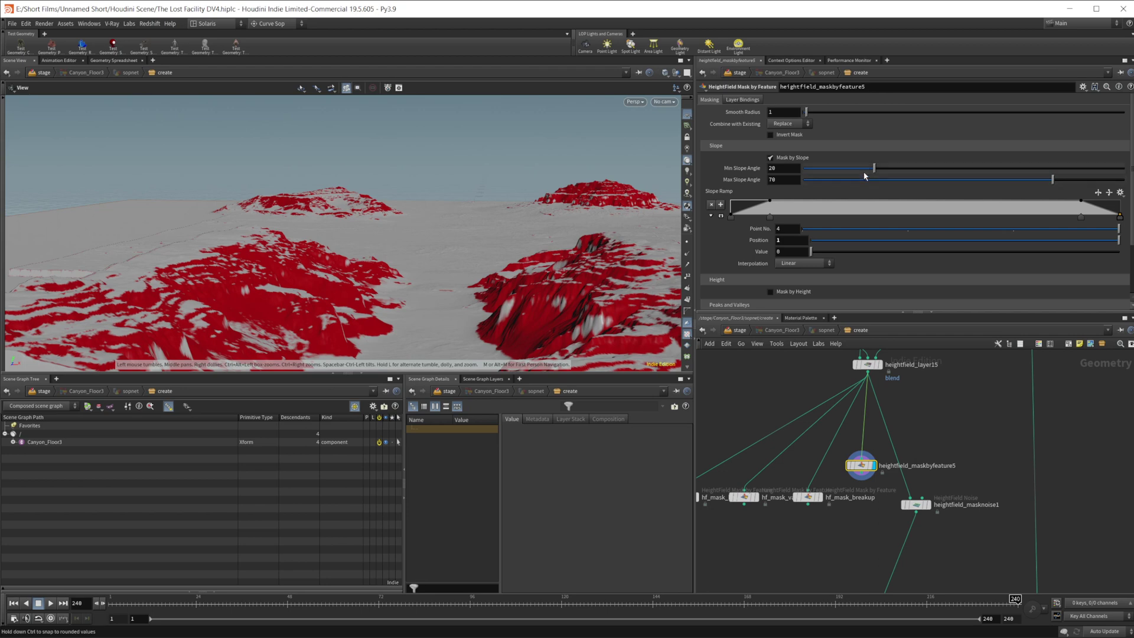
left_click_drag(864, 175, 844, 172)
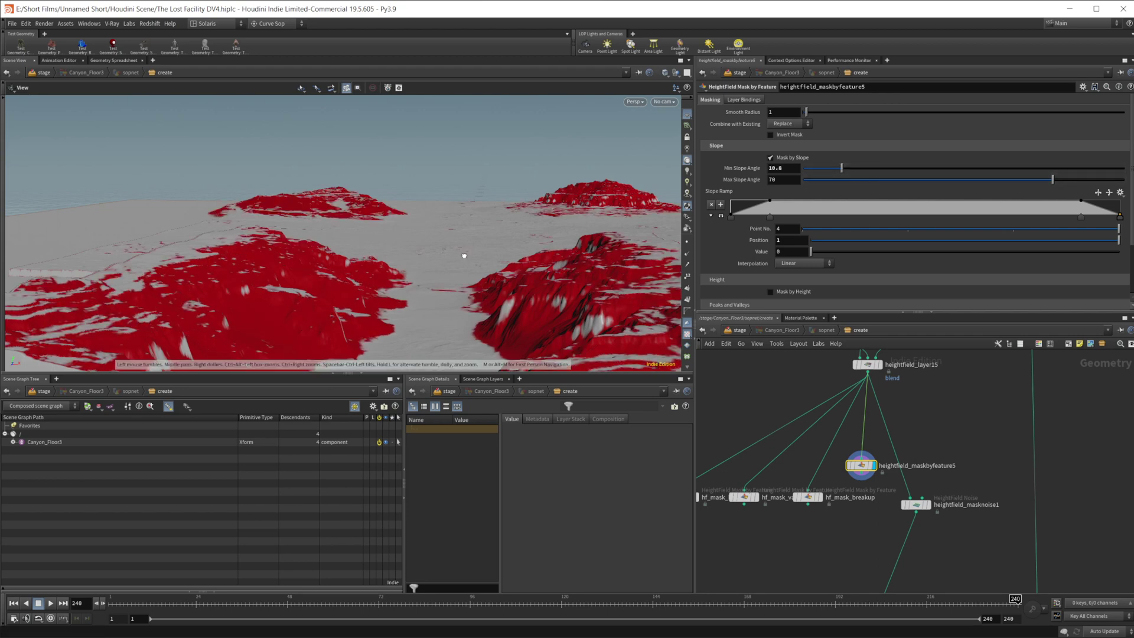
mouse_move(465, 256)
left_mouse_down()
mouse_move(473, 261)
mouse_move(464, 260)
left_mouse_up()
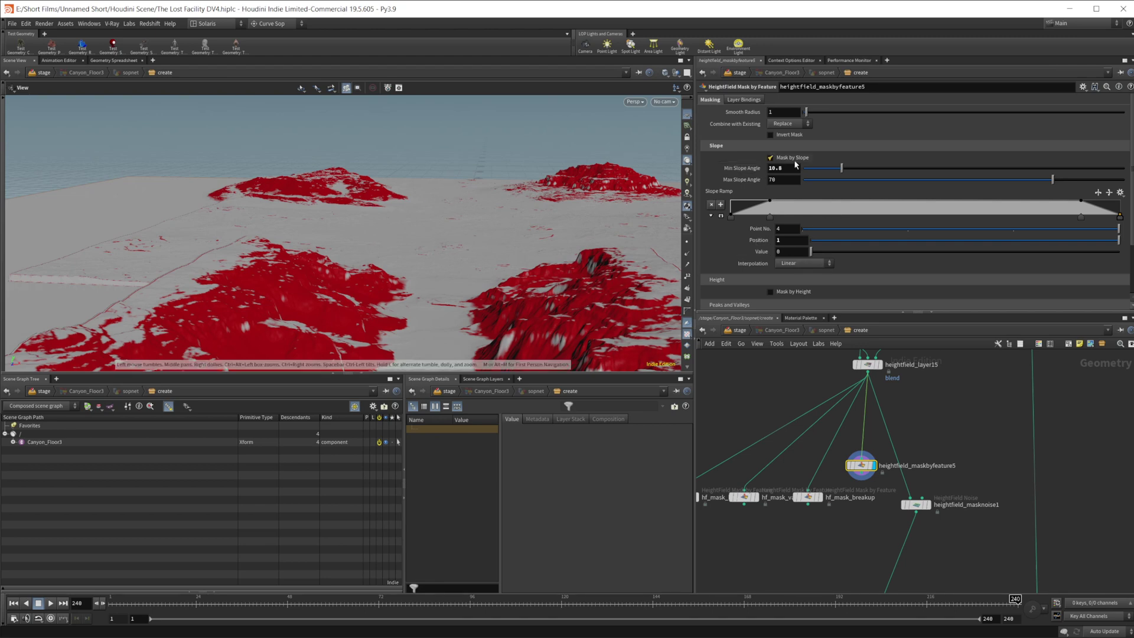
left_click_drag(842, 169, 804, 169)
left_click_drag(893, 179, 833, 179)
mouse_move(466, 280)
left_mouse_down()
mouse_move(441, 301)
mouse_move(482, 263)
mouse_move(467, 263)
left_mouse_up()
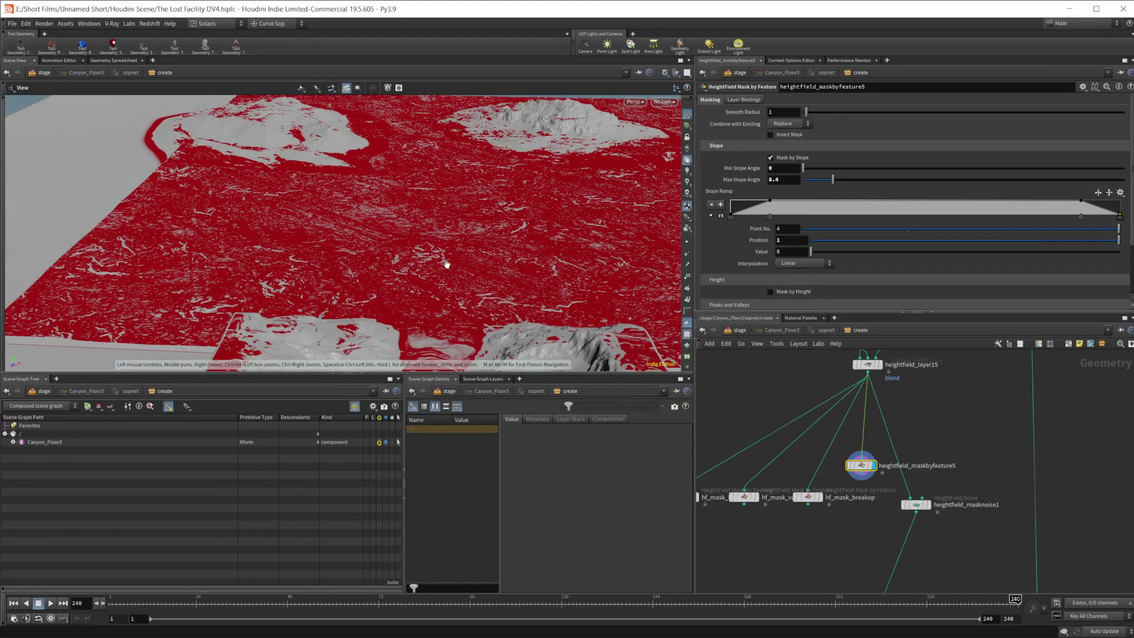
left_click_drag(498, 284, 476, 249)
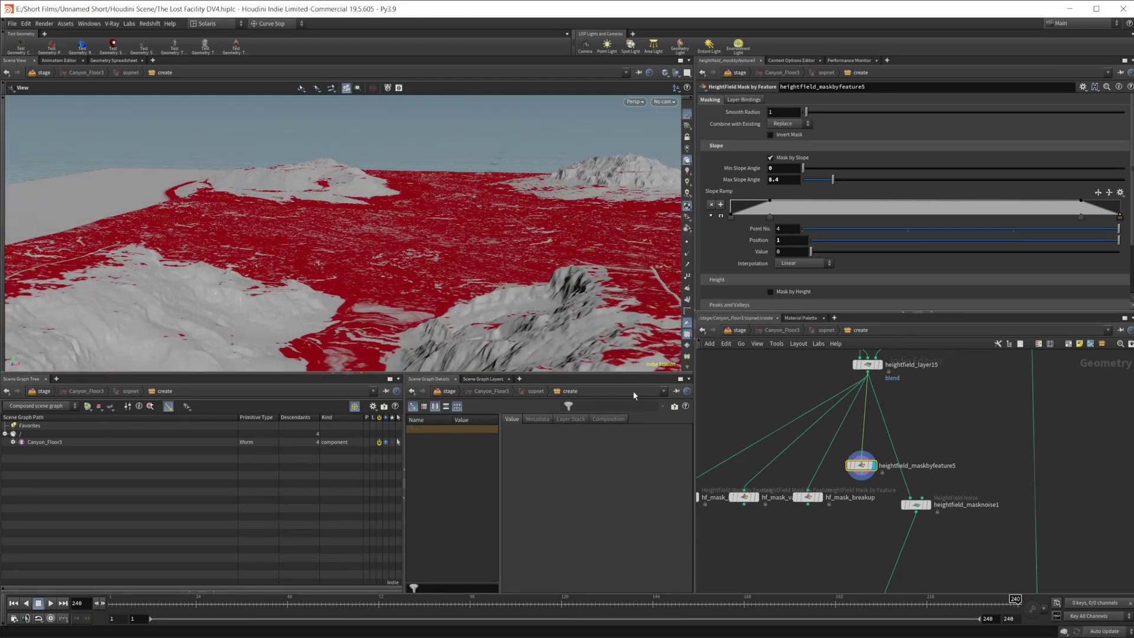
left_click_drag(474, 297, 383, 291)
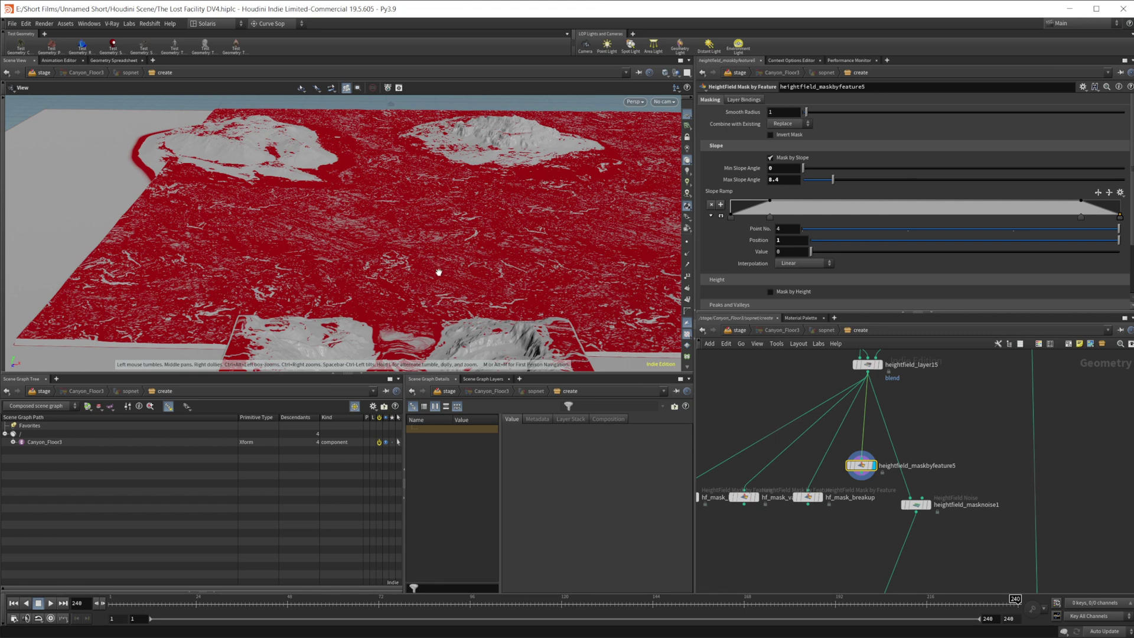
mouse_move(459, 289)
left_mouse_down()
mouse_move(451, 266)
mouse_move(454, 282)
left_mouse_up()
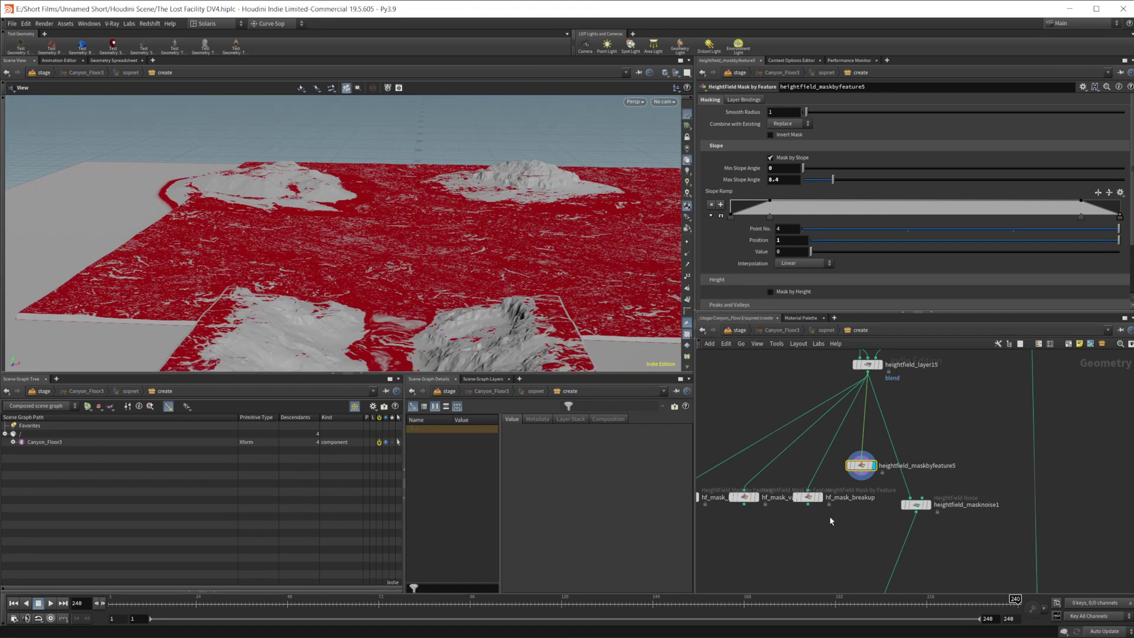
Place the slope mask node beside hf_mask_breakup and duplicate it alongside, fed by heightfield_layer15 and displayed
middle_click_drag(840, 522, 956, 506)
mouse_move(786, 453)
left_mouse_down()
mouse_move(938, 538)
mouse_move(910, 485)
mouse_move(820, 450)
mouse_move(778, 450)
left_mouse_up()
left_click_drag(976, 452, 940, 448)
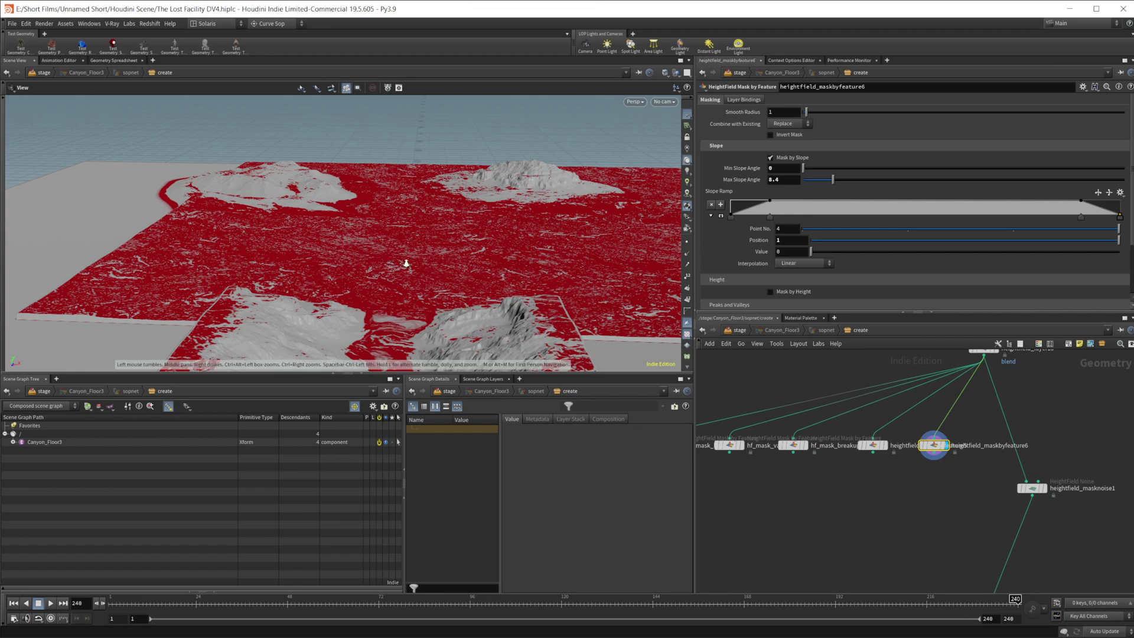
Enable Mask by Height on the duplicated Mask by Feature node
left_click_drag(407, 264, 441, 269)
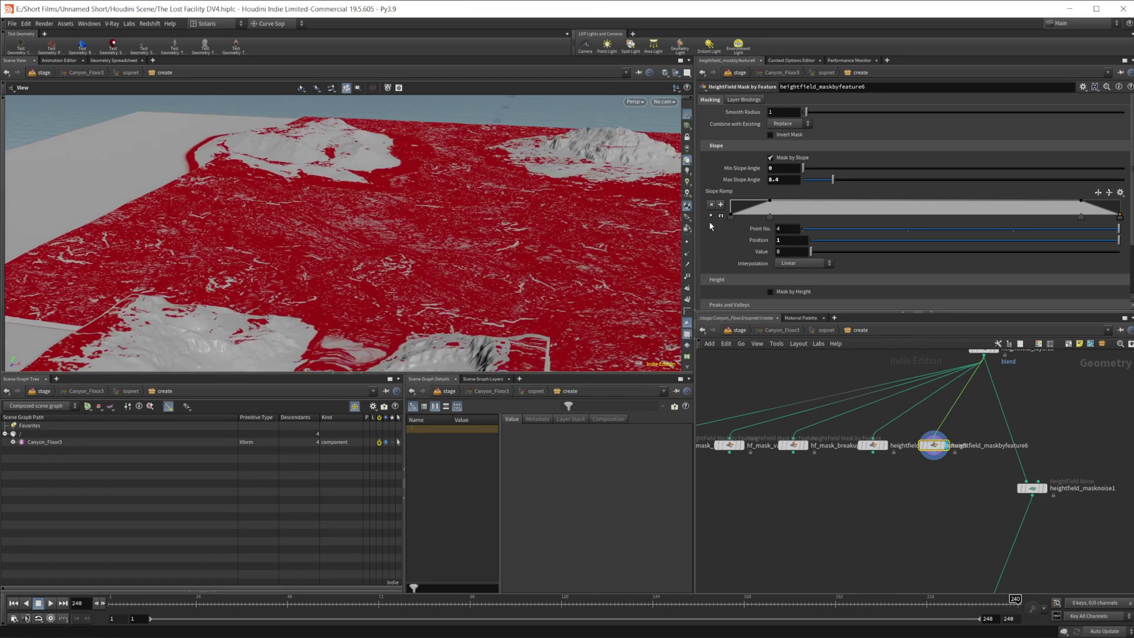
scroll(734, 235, "down", 2)
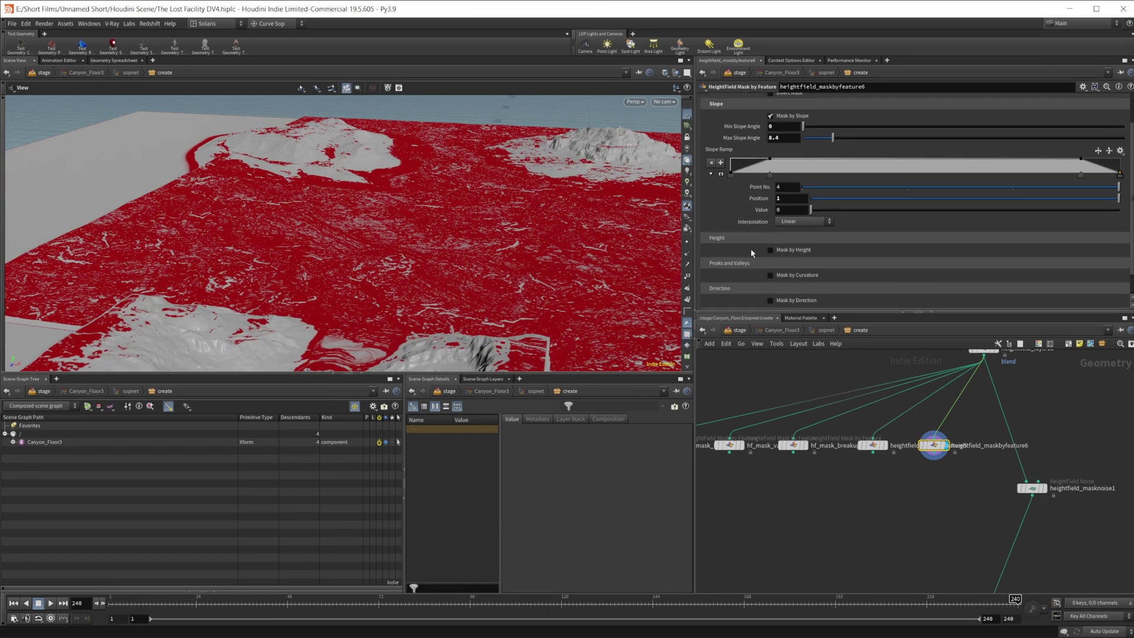
left_click(786, 250)
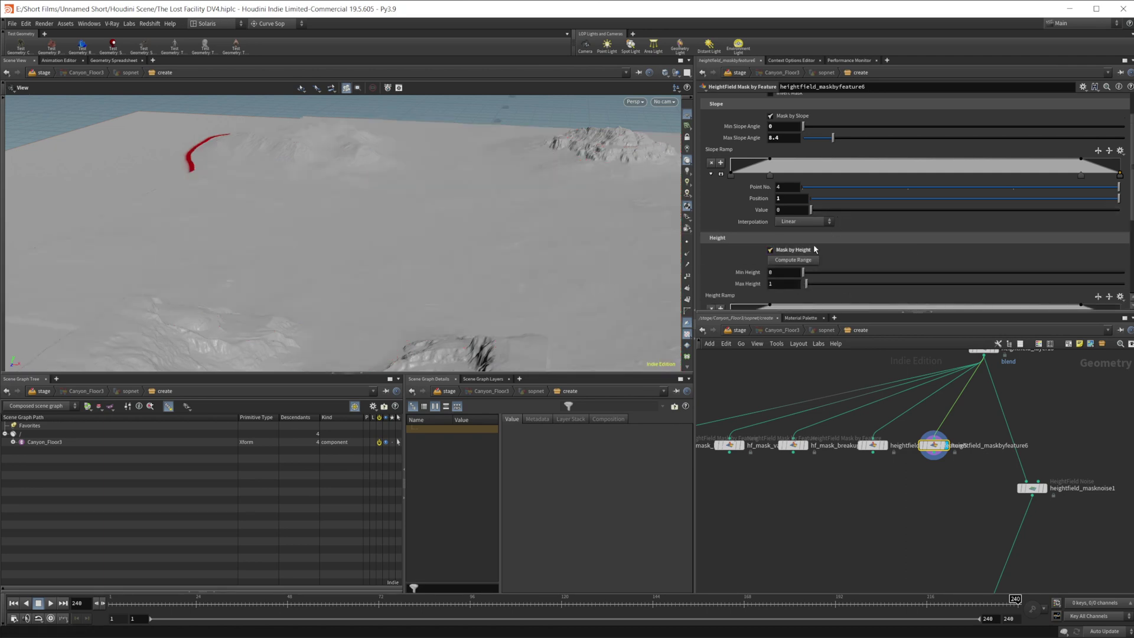
Compute the mask's height range and move the height ramp's upper falloff inward, placing point 3 at about 0.29
scroll(814, 248, "down", 3)
left_click(793, 196)
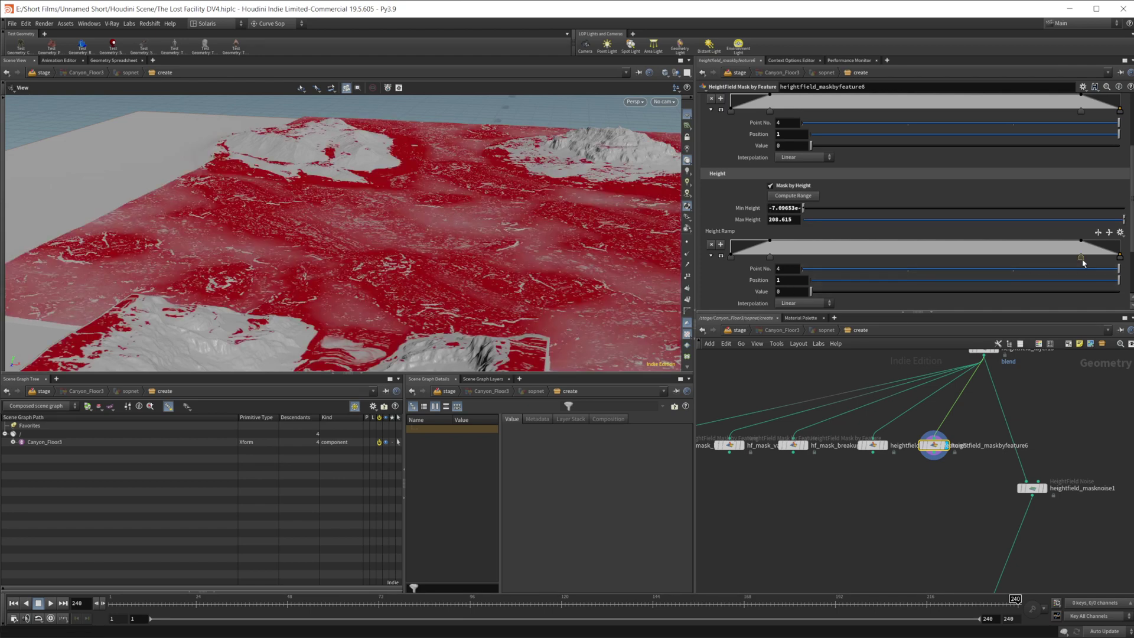
left_click(1080, 258)
left_click(1120, 258, "shift")
left_click_drag(1081, 258, 845, 258)
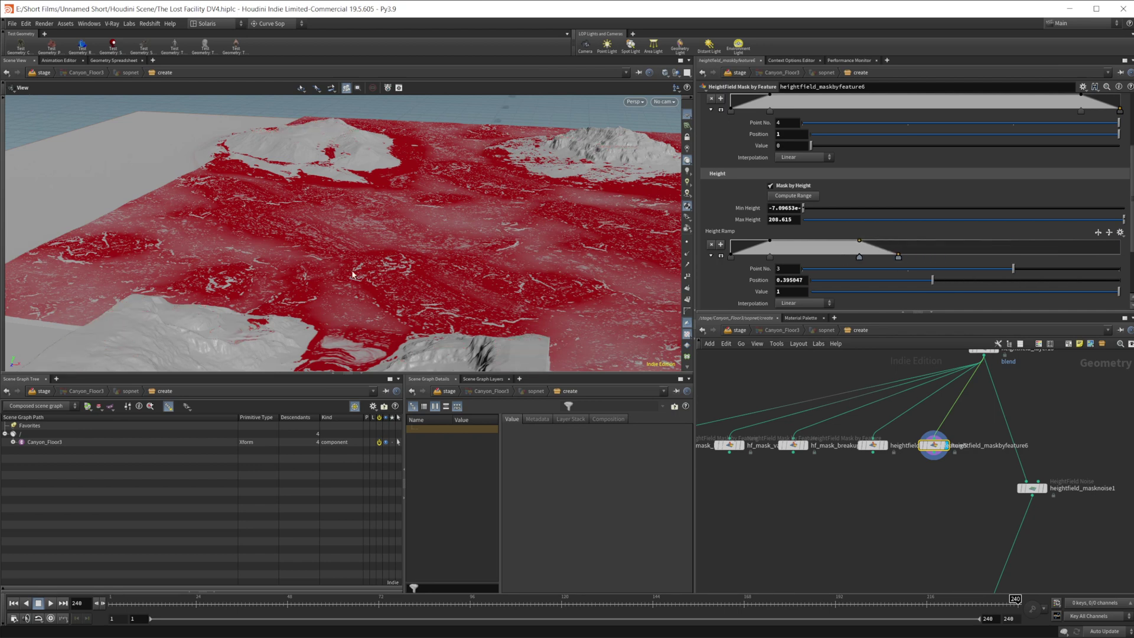
left_click_drag(340, 260, 416, 255)
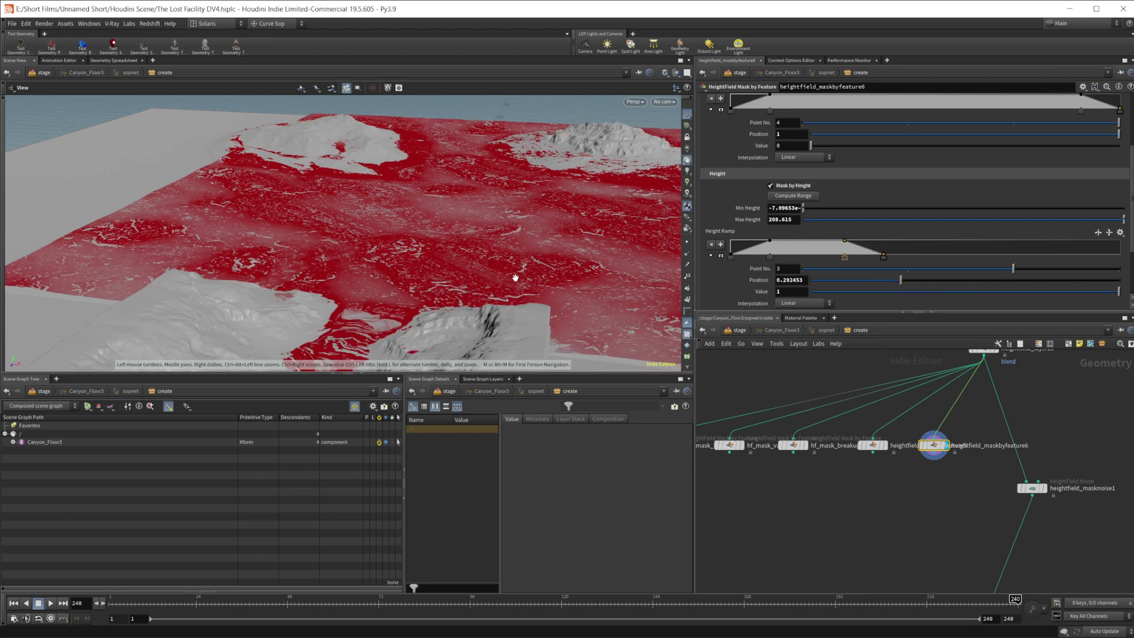
Disable Mask by Height and enable Mask by Curvature on the duplicated mask node
left_click(793, 186)
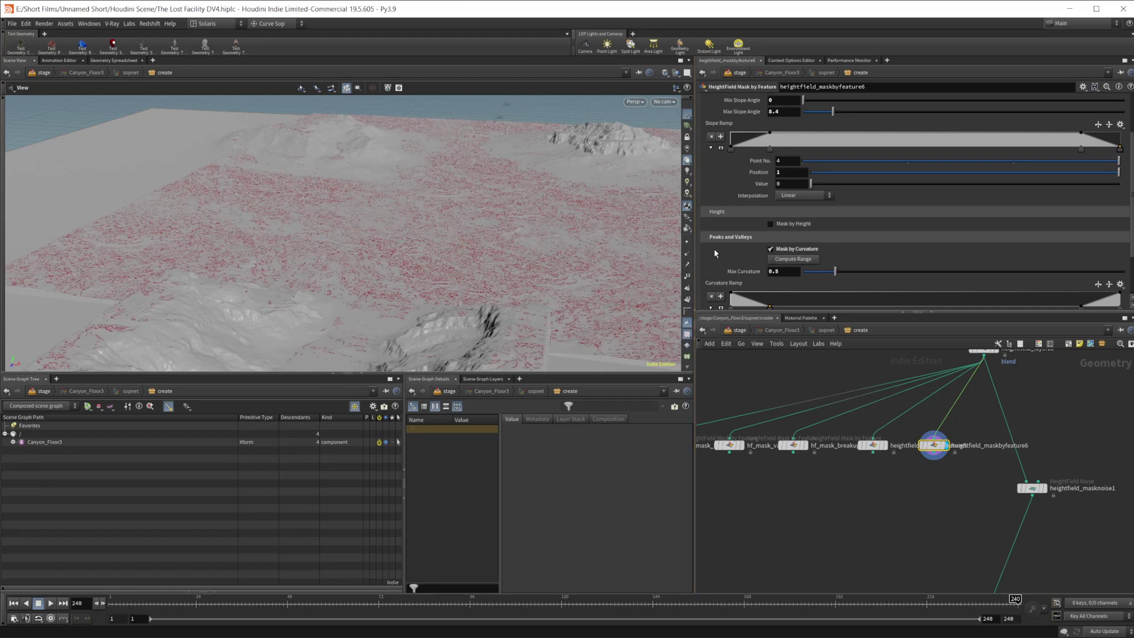
right_click_drag(396, 239, 590, 275)
scroll(738, 233, "down", 1)
scroll(739, 233, "down", 2)
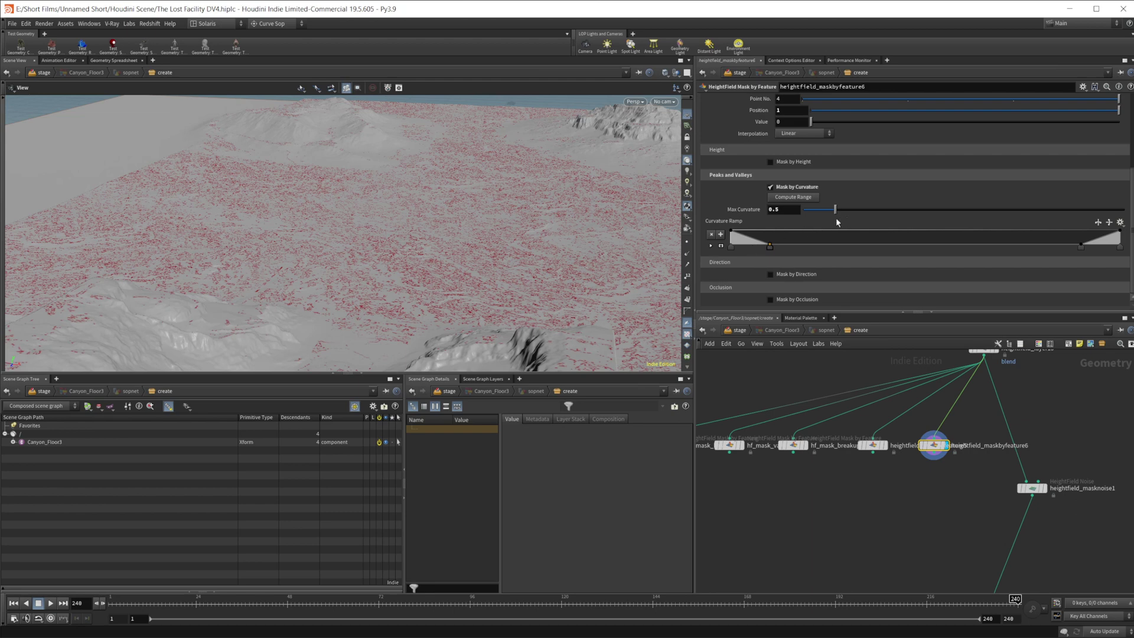
Set the mask's Max Curvature to 0.114
left_click_drag(834, 209, 896, 210)
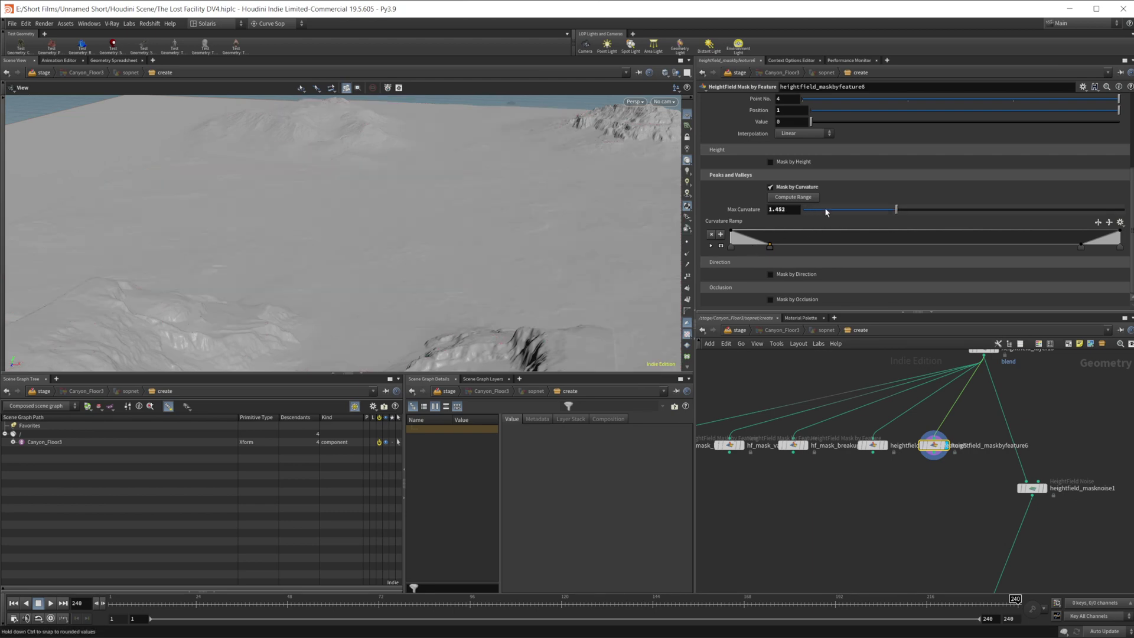
left_click(826, 209)
left_click_drag(820, 213, 812, 210)
left_click_drag(447, 284, 478, 268)
left_click(808, 210)
left_click_drag(808, 211, 811, 211)
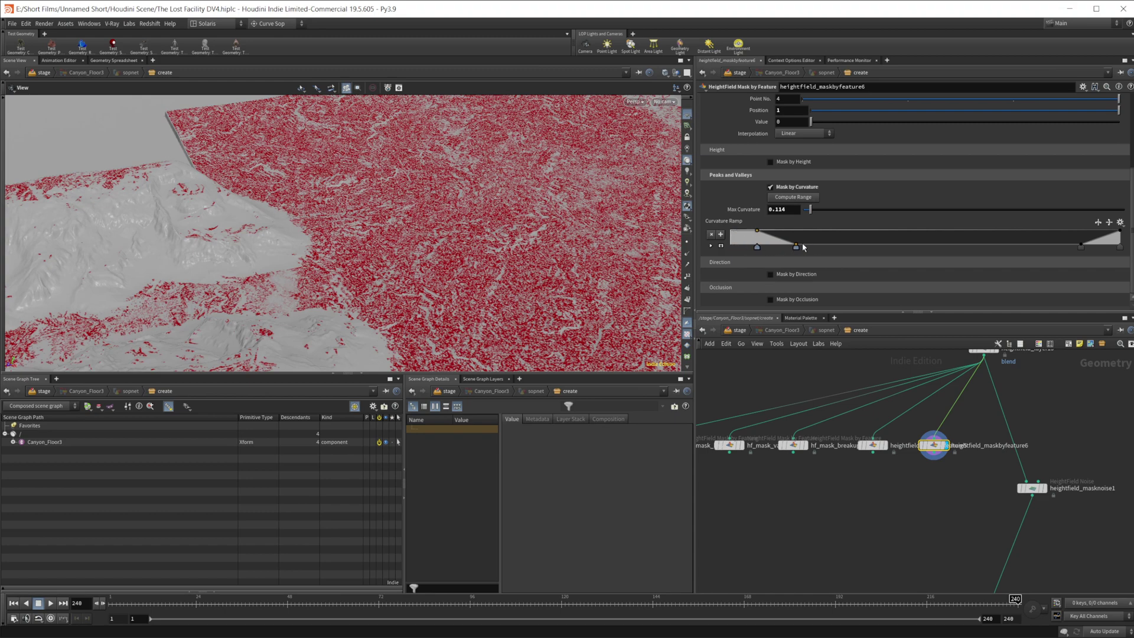
Reshape the curvature ramp into a narrow dip past its middle, comparing the result with the slope-only mask heightfield_maskbyfeature5
left_click_drag(758, 246, 957, 251)
left_click_drag(431, 309, 407, 274)
left_click(883, 445)
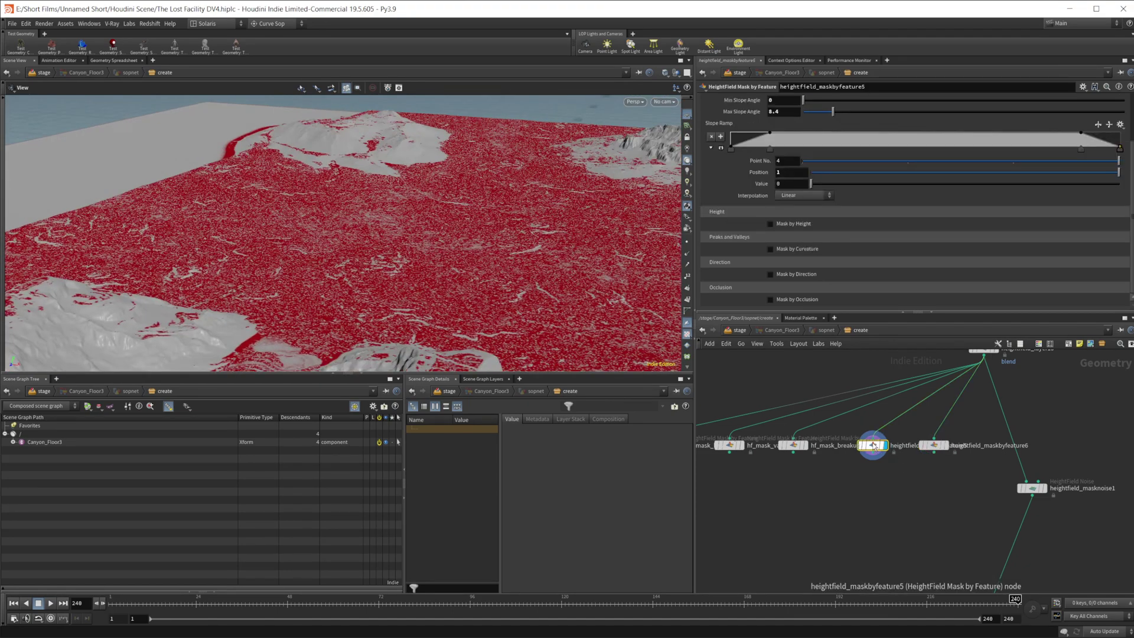
left_click(934, 446)
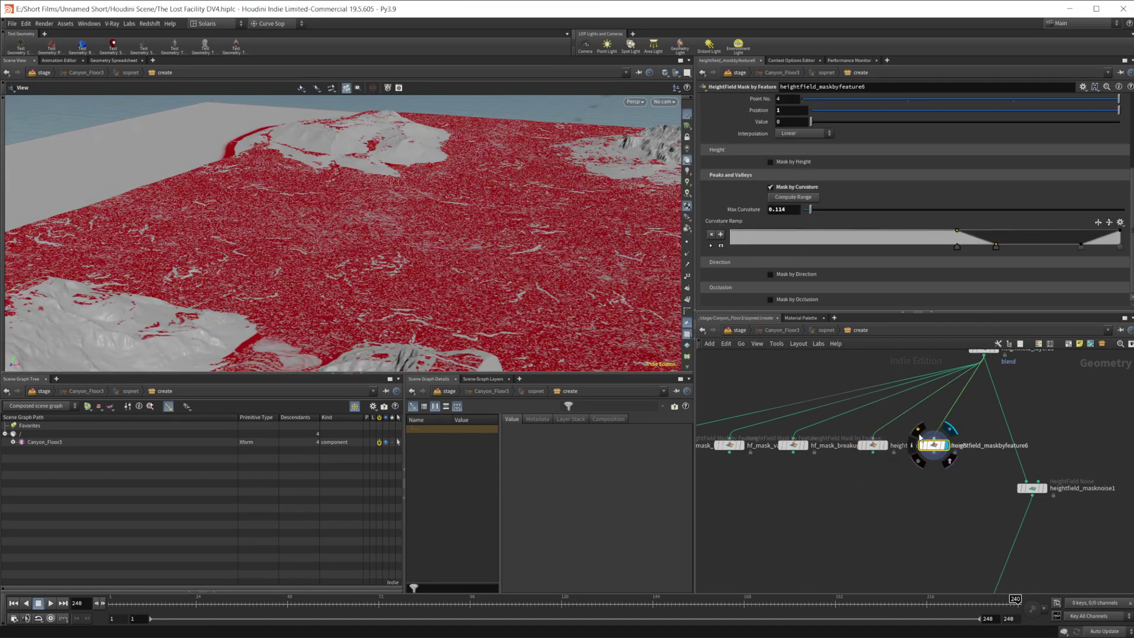
left_click(1081, 249)
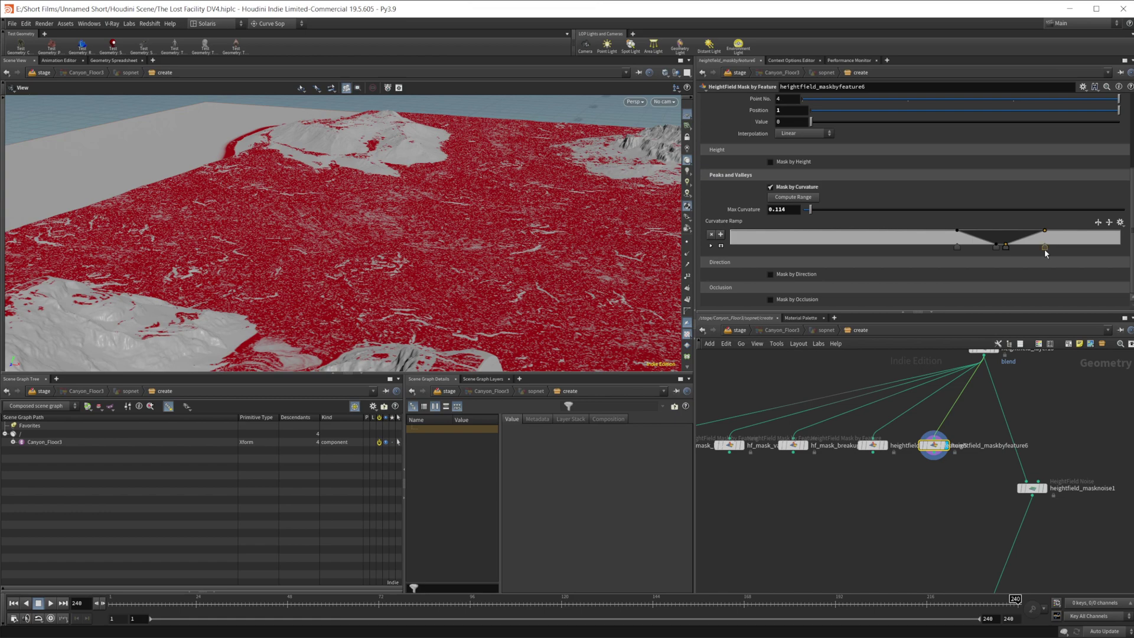
left_click_drag(402, 303, 628, 264, "alt")
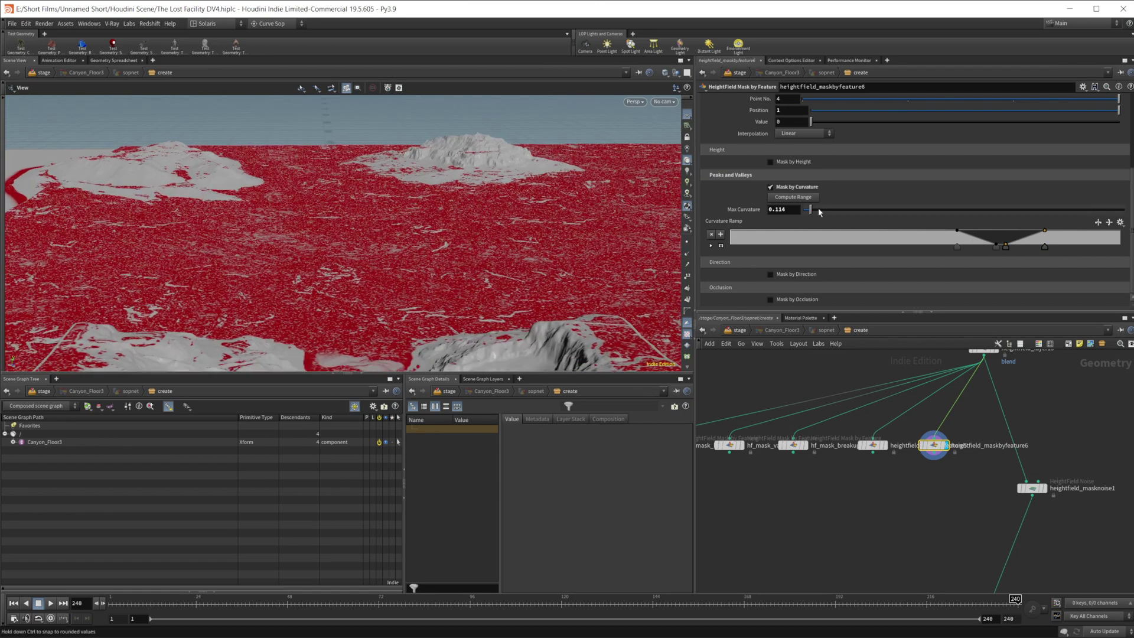
Set Max Curvature to 1.023 and widen the curvature ramp's dip by moving its two lower-side points toward the ramp's start
left_click_drag(817, 213, 867, 211)
left_click(995, 247)
left_click(957, 247, "shift")
left_click_drag(957, 247, 927, 238)
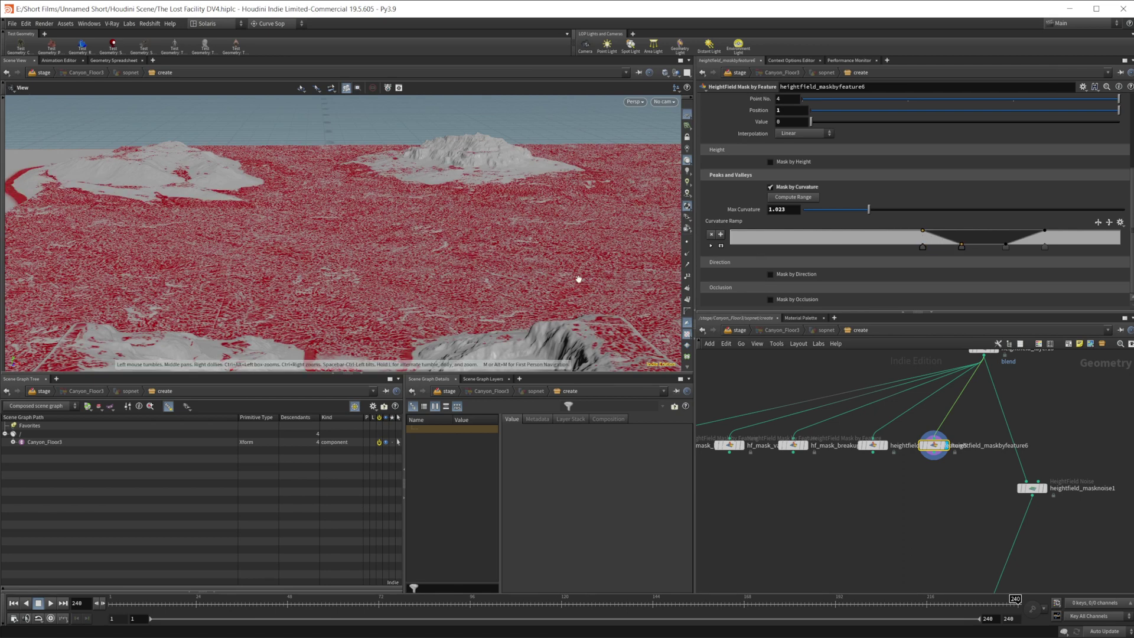
Set the curvature mask's Smooth Radius to 10 and check the pattern on the canyon floor
scroll(748, 175, "up", 2)
scroll(748, 175, "up", 5)
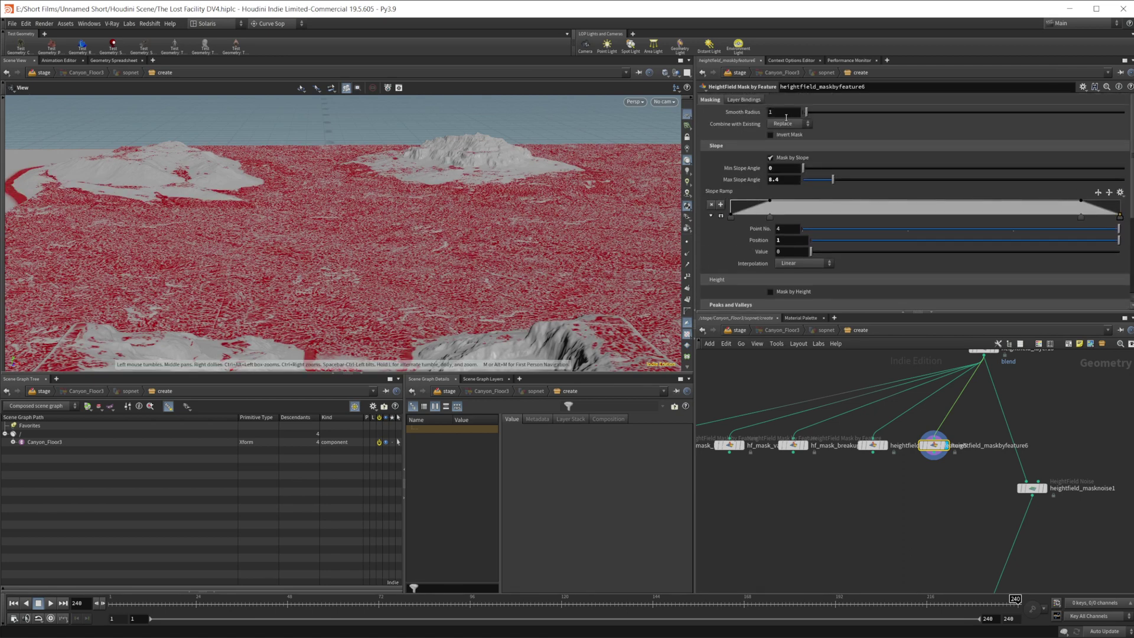
left_click(785, 114)
type("10")
key("Return")
scroll(329, 296, "up", 10)
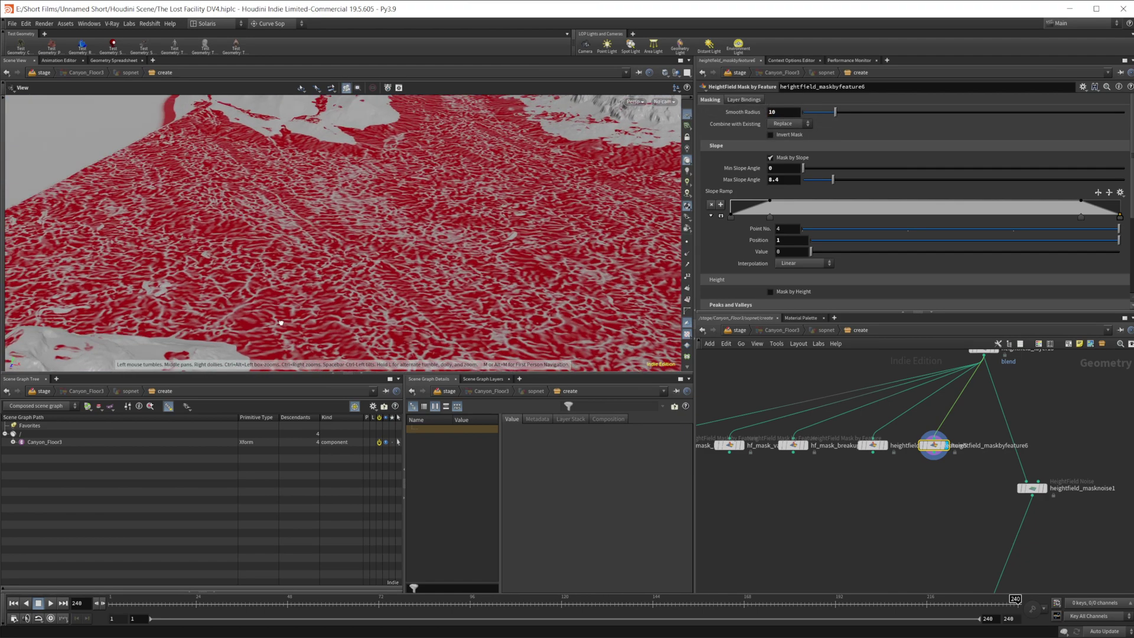
scroll(328, 296, "up", 8)
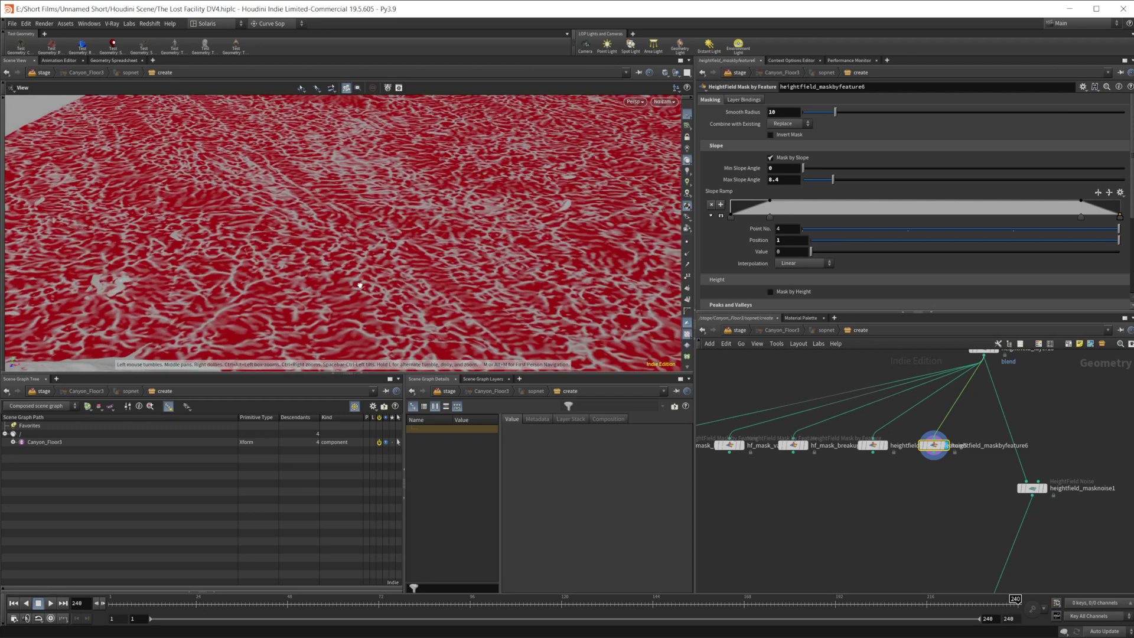
middle_click_drag(335, 274, 446, 189)
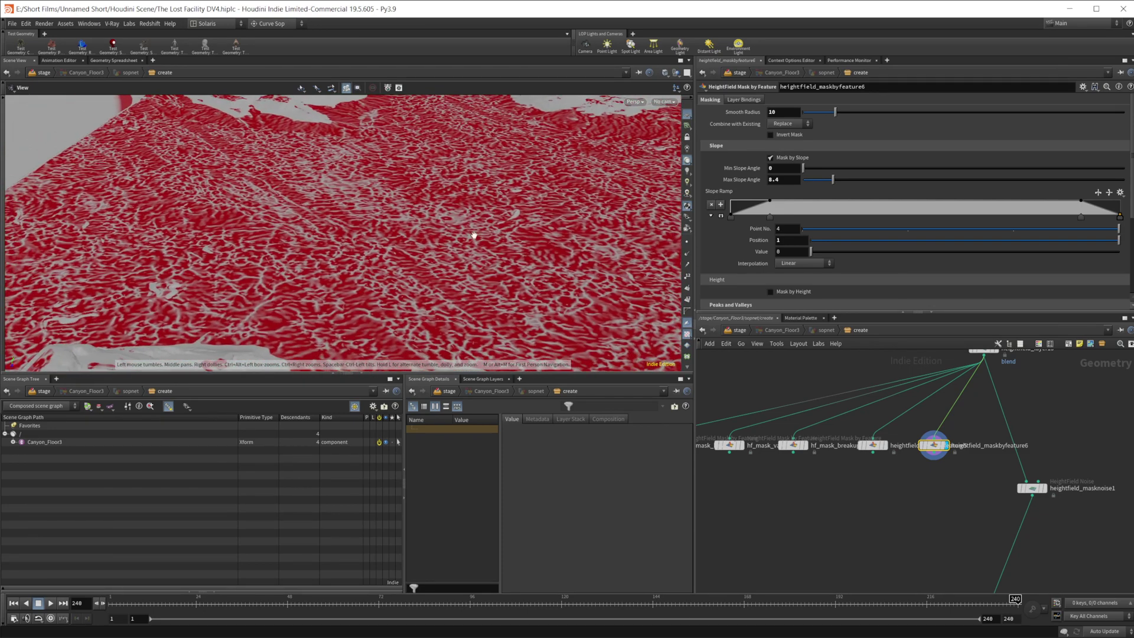
scroll(415, 252, "down", 10)
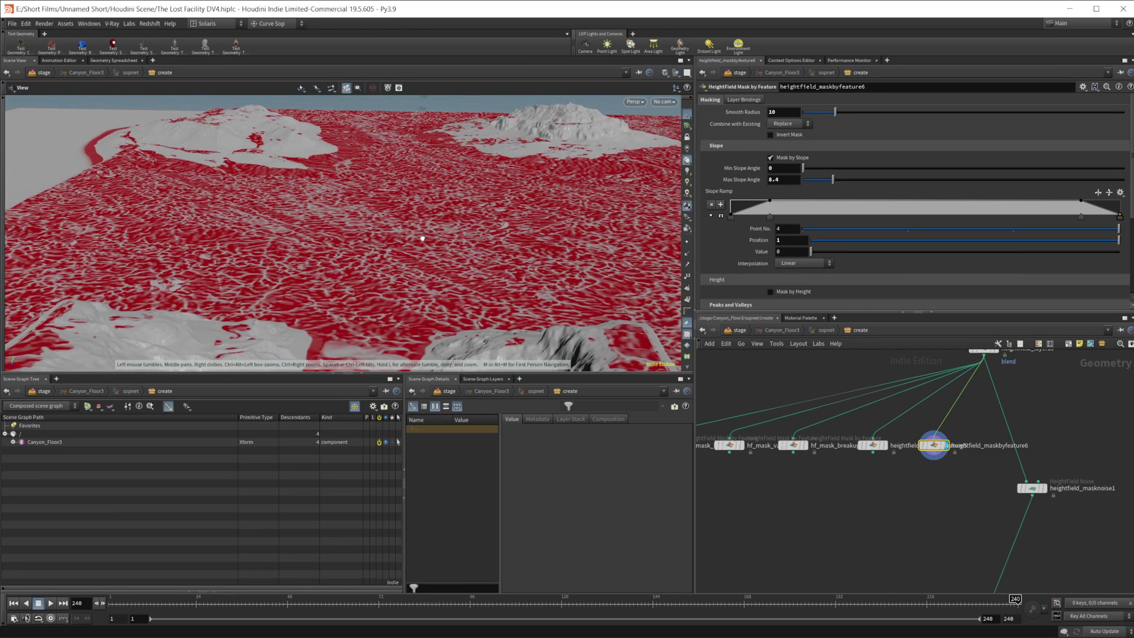
Fine-tune the curvature mask's Smooth Radius to 8.7, checking the vein pattern on the canyon floor
left_click(852, 114)
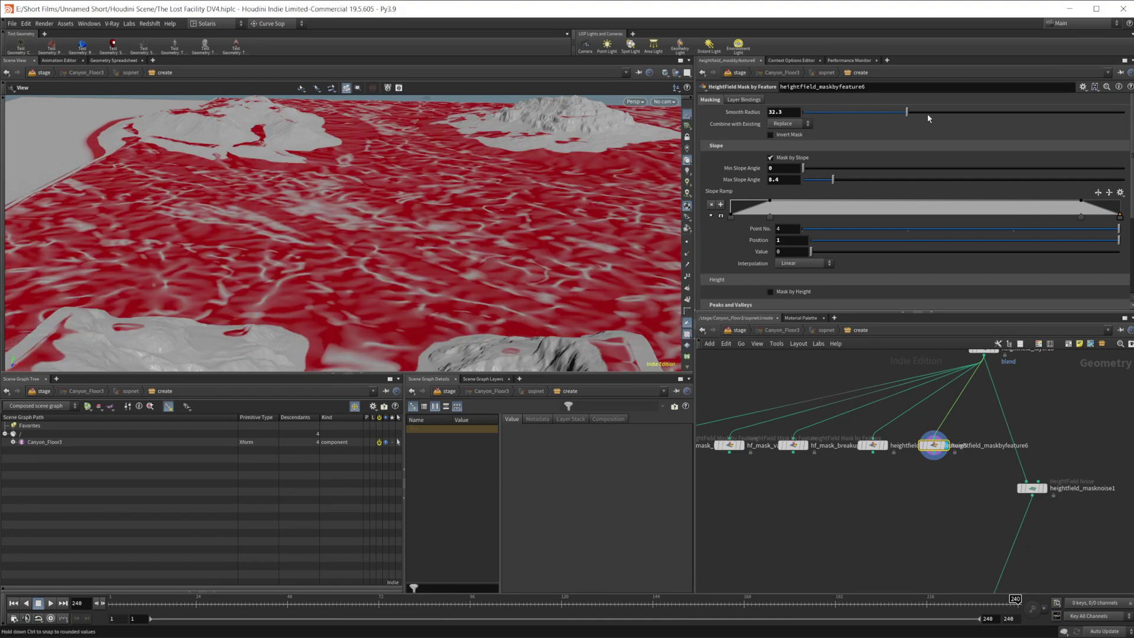
left_click(827, 113)
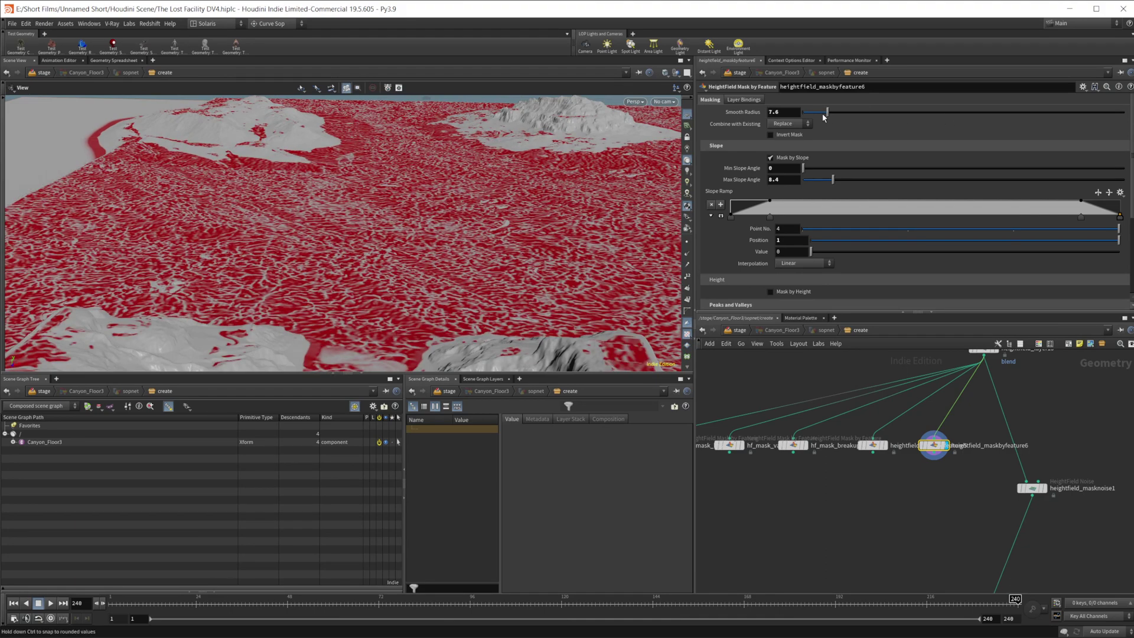
left_click(821, 113)
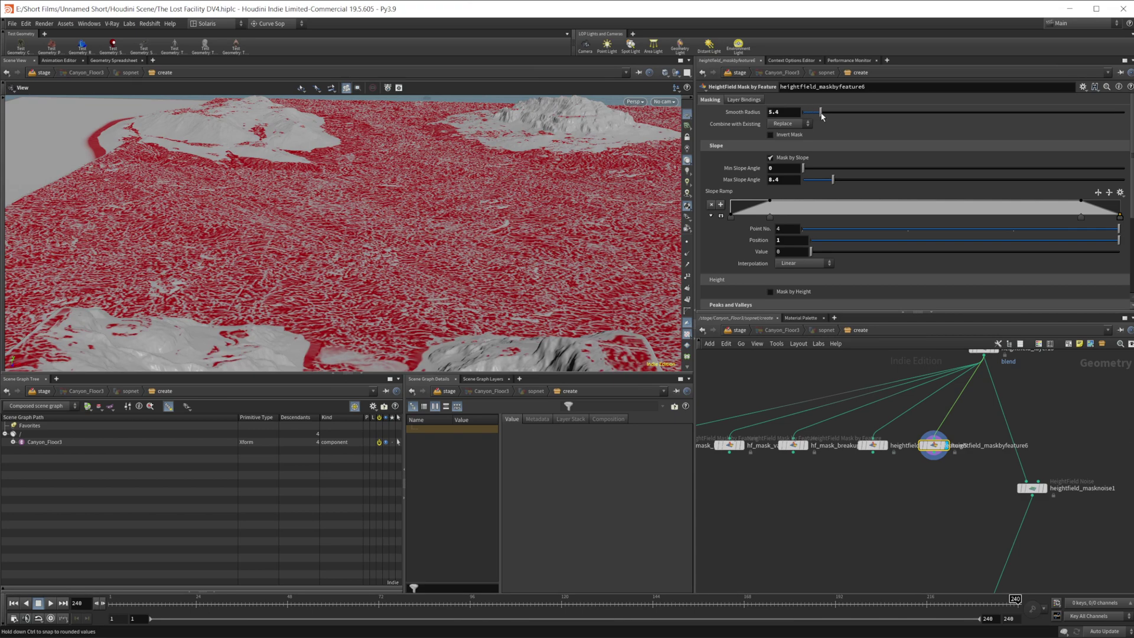
left_click(831, 113)
scroll(392, 290, "up", 5)
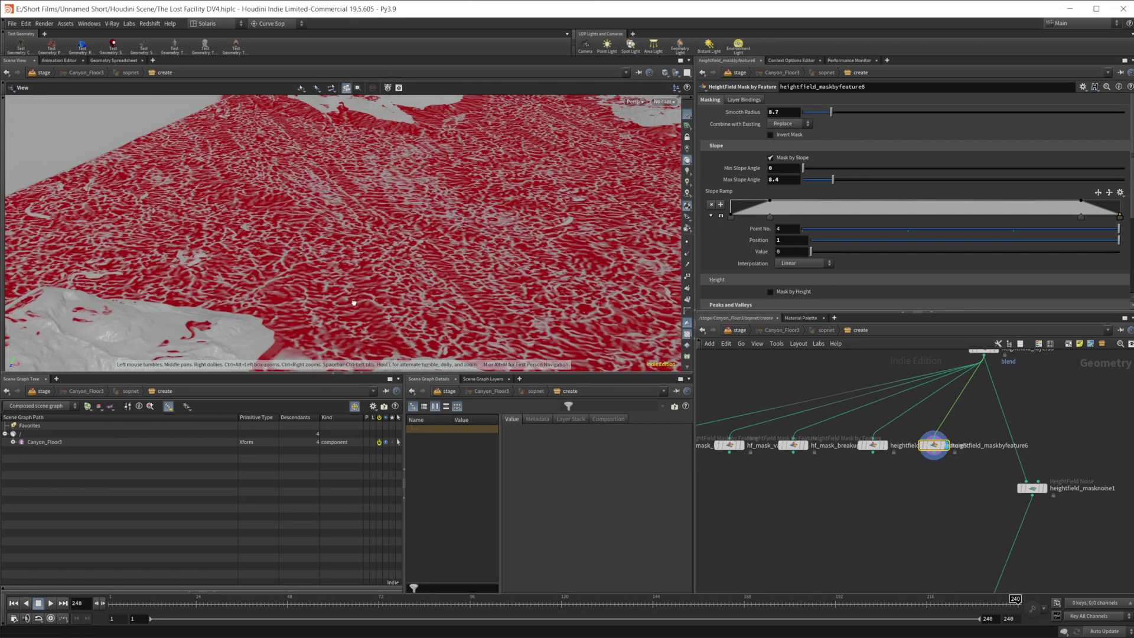
left_click_drag(375, 306, 276, 278)
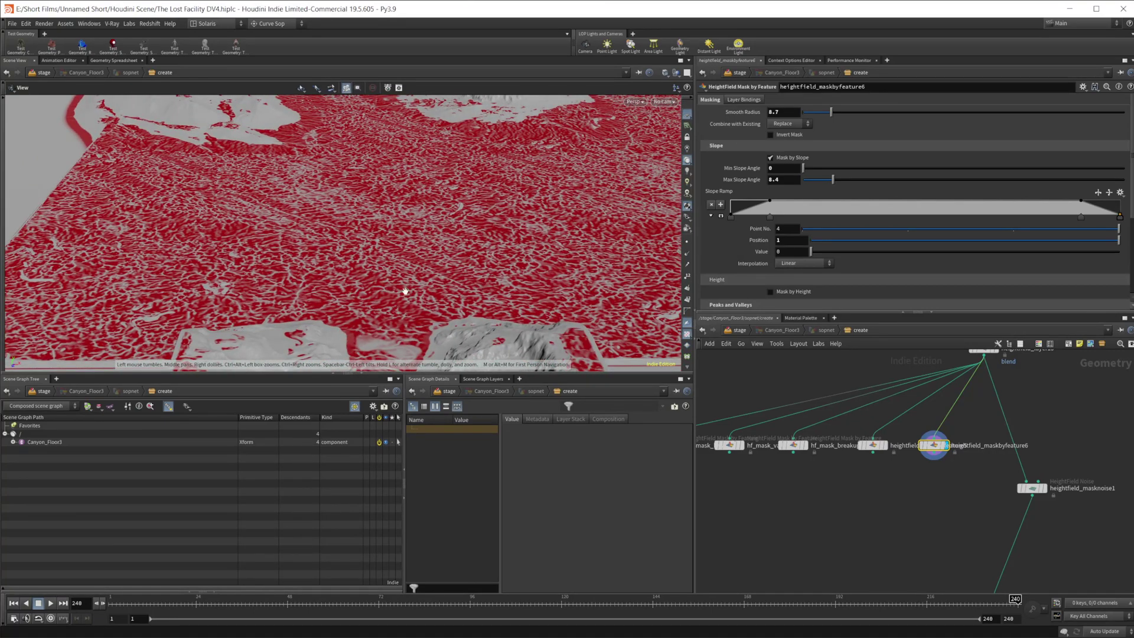
scroll(452, 273, "up", 5)
scroll(393, 282, "down", 2)
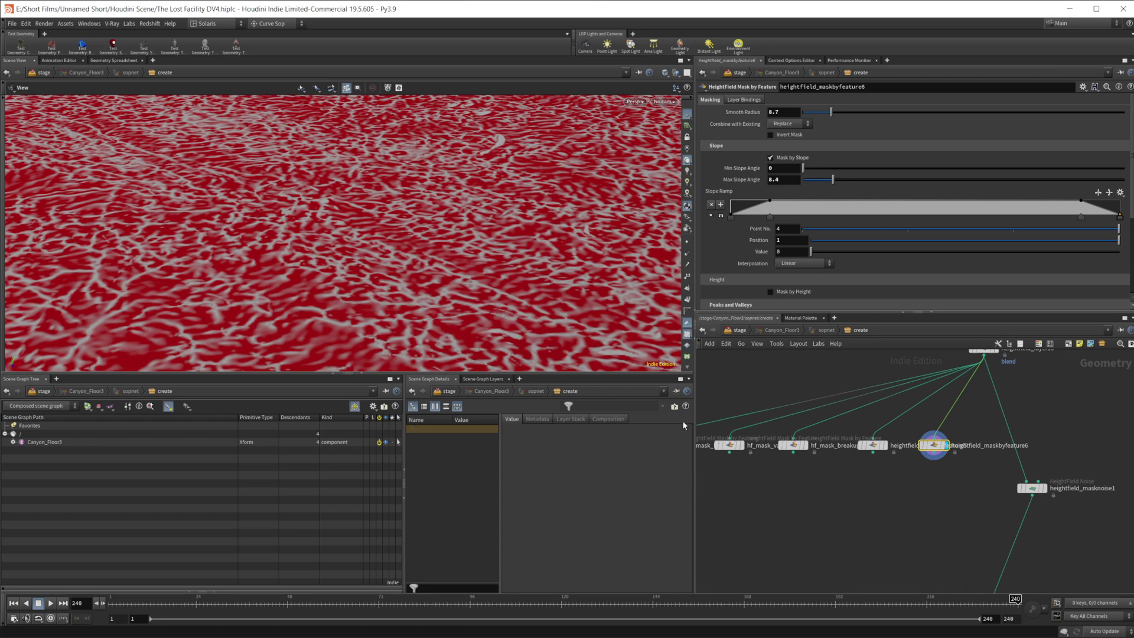
left_click_drag(507, 302, 408, 296)
left_click_drag(446, 238, 324, 222)
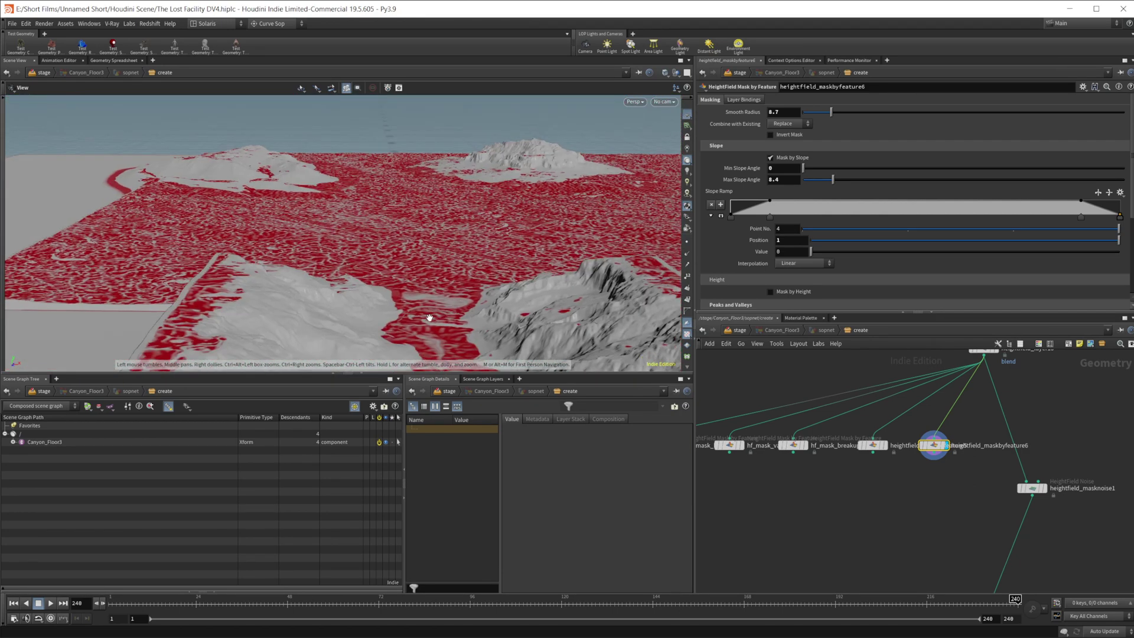
Display heightfield_maskbyfeature5 and examine how its slope mask covers the canyon floor and cliffs
left_click(874, 445)
left_click(884, 446)
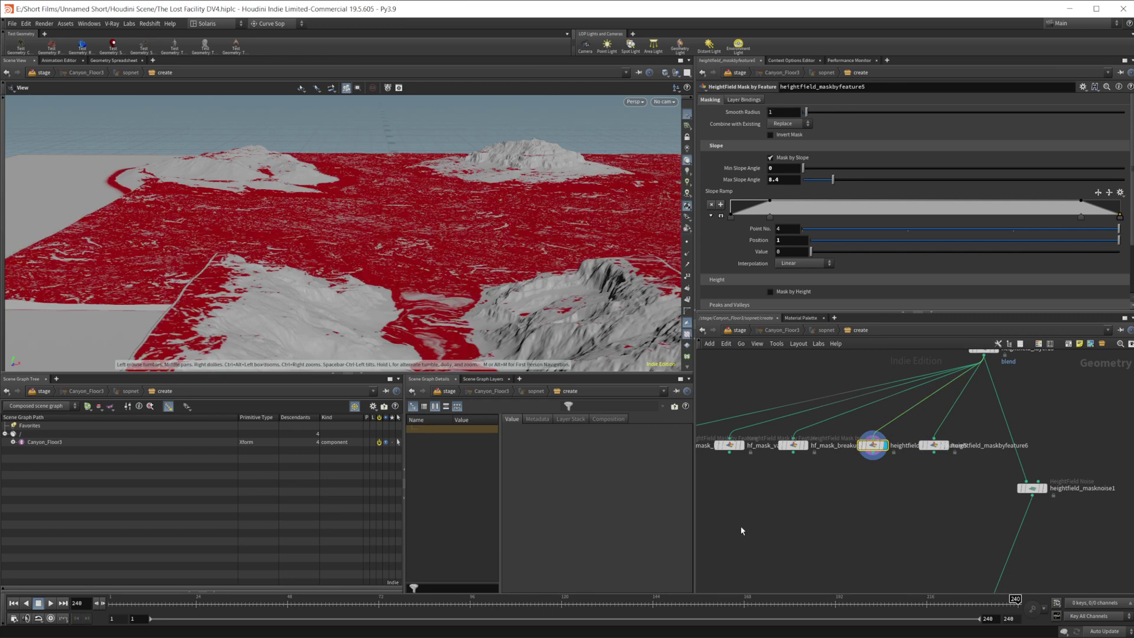
middle_click_drag(777, 500, 861, 507)
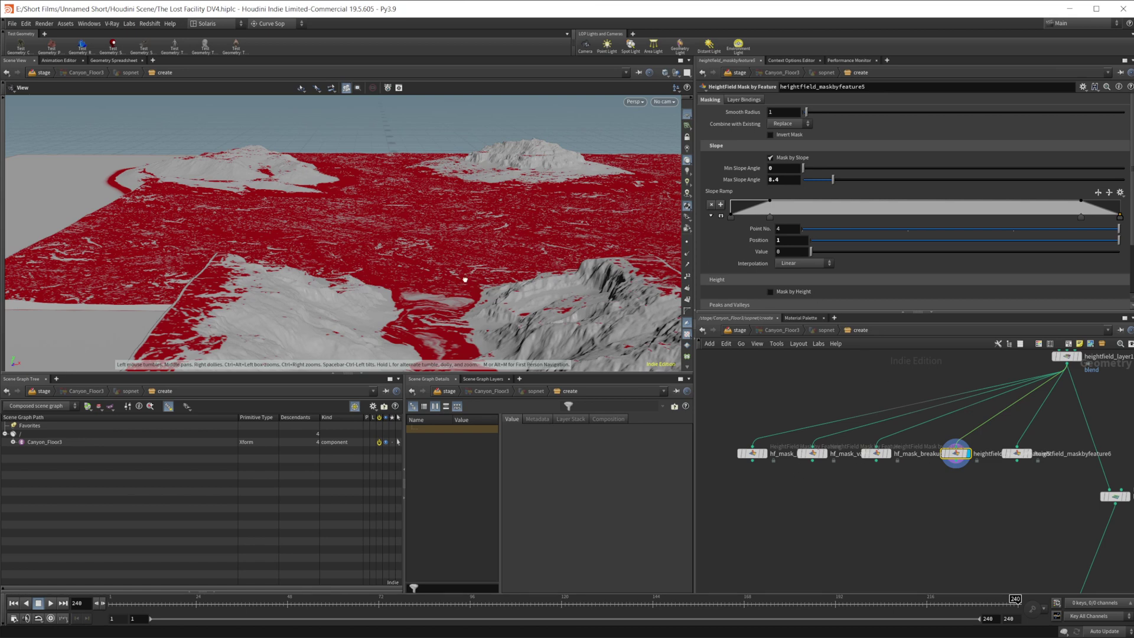
left_click_drag(464, 280, 459, 285)
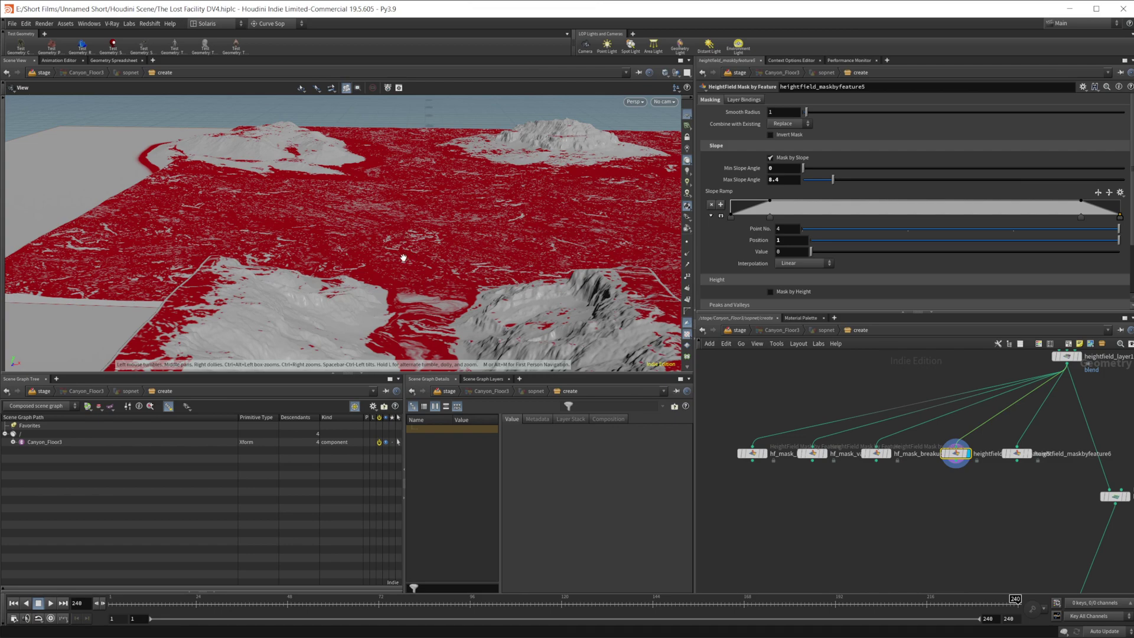
left_click_drag(400, 256, 290, 192)
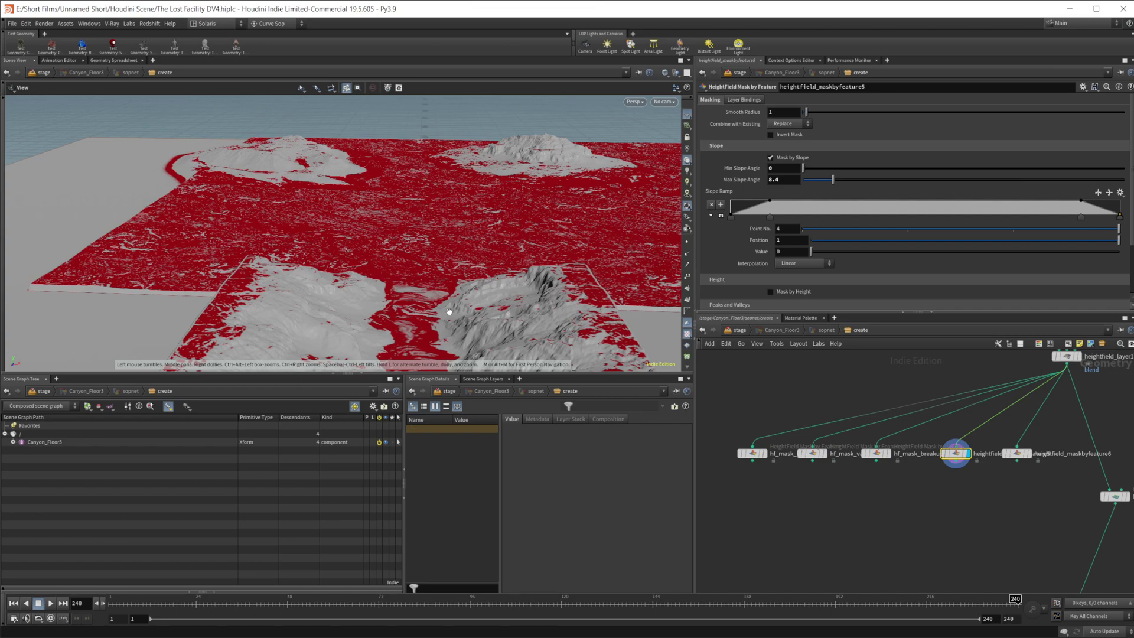
left_click_drag(326, 245, 471, 278)
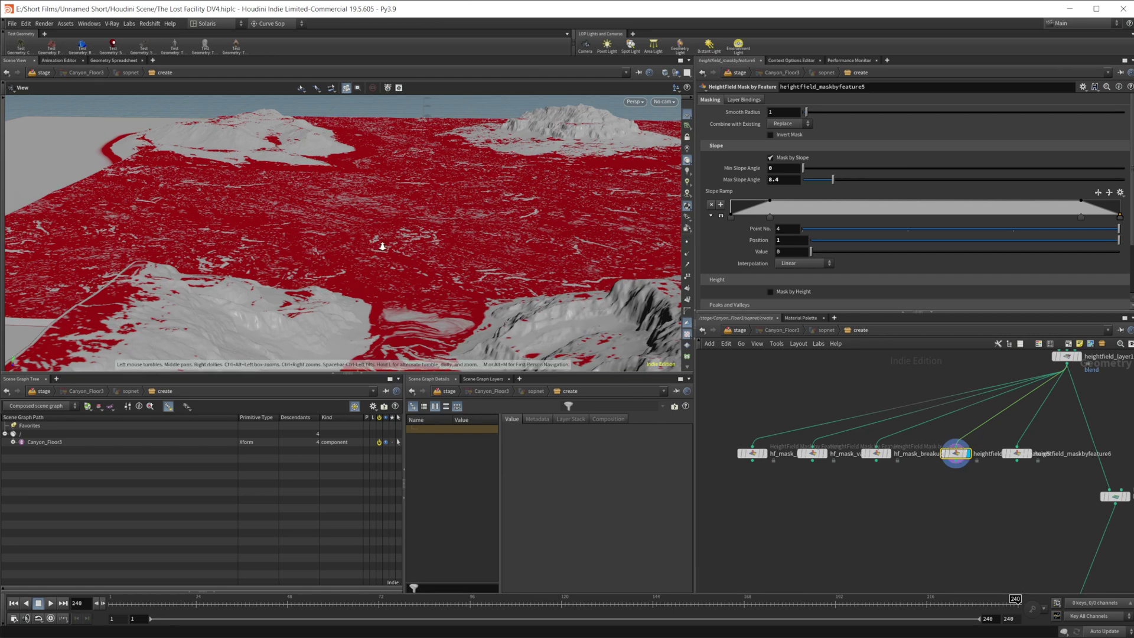
scroll(387, 248, "up", 1)
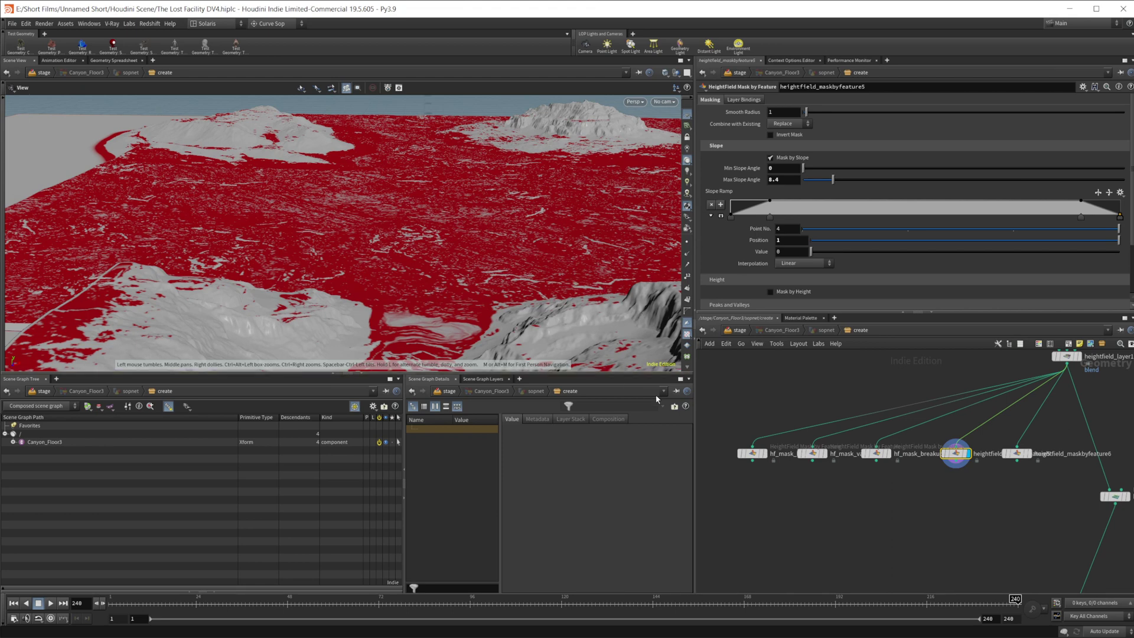
Display heightfield_maskbyfeature6 and examine its curvature pattern between the cliffs
middle_click_drag(1001, 504, 903, 497)
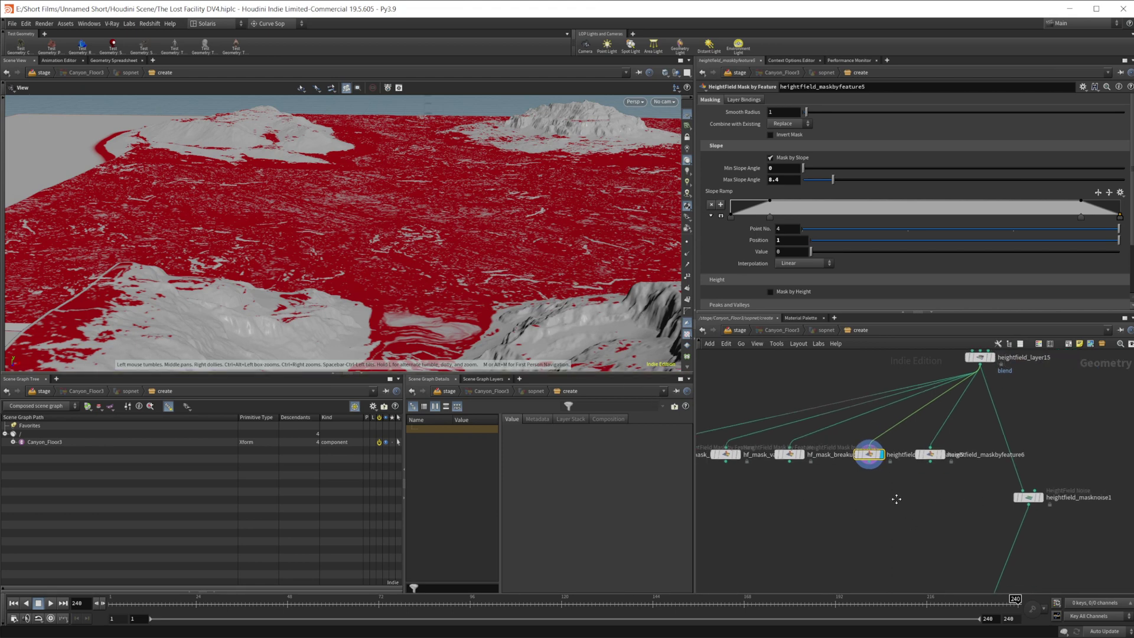
left_click(942, 456)
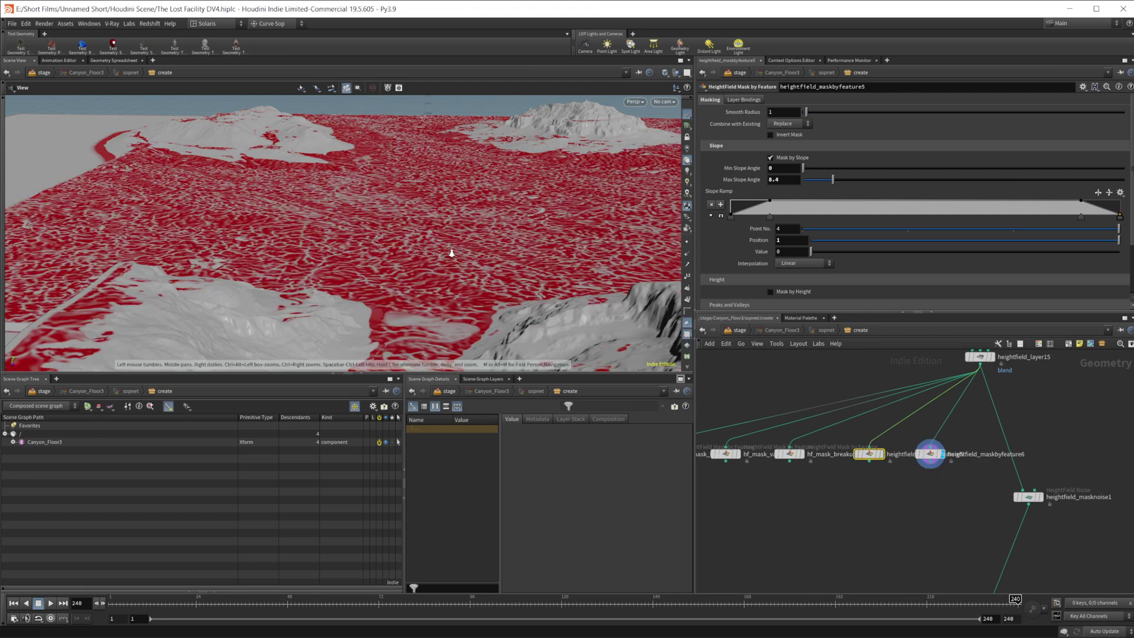
scroll(454, 254, "up", 1)
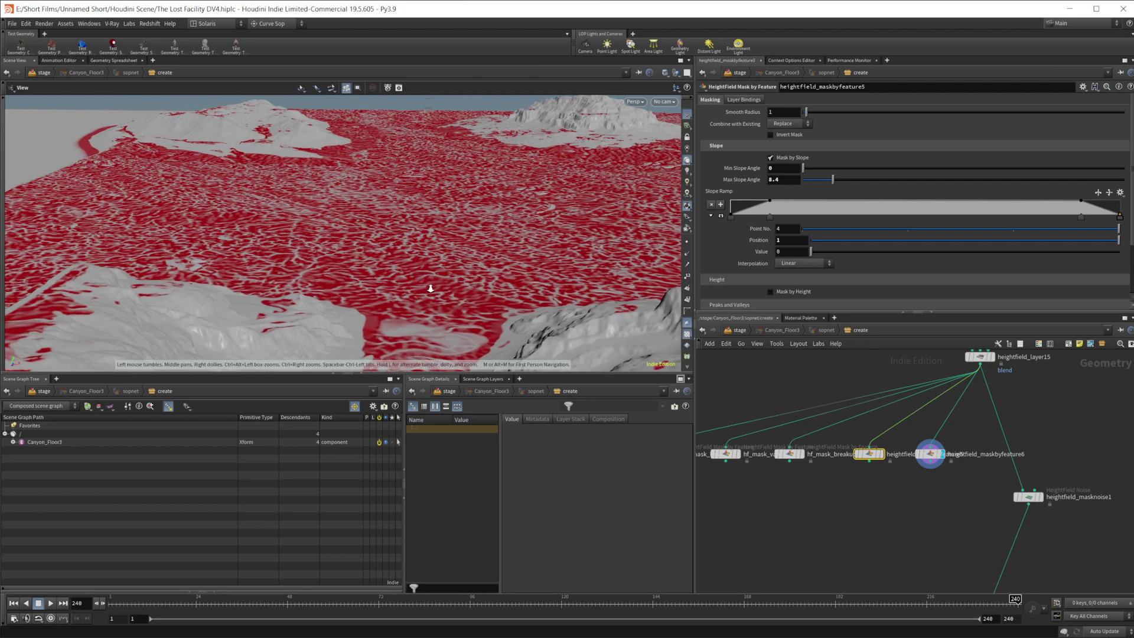
scroll(437, 289, "up", 4)
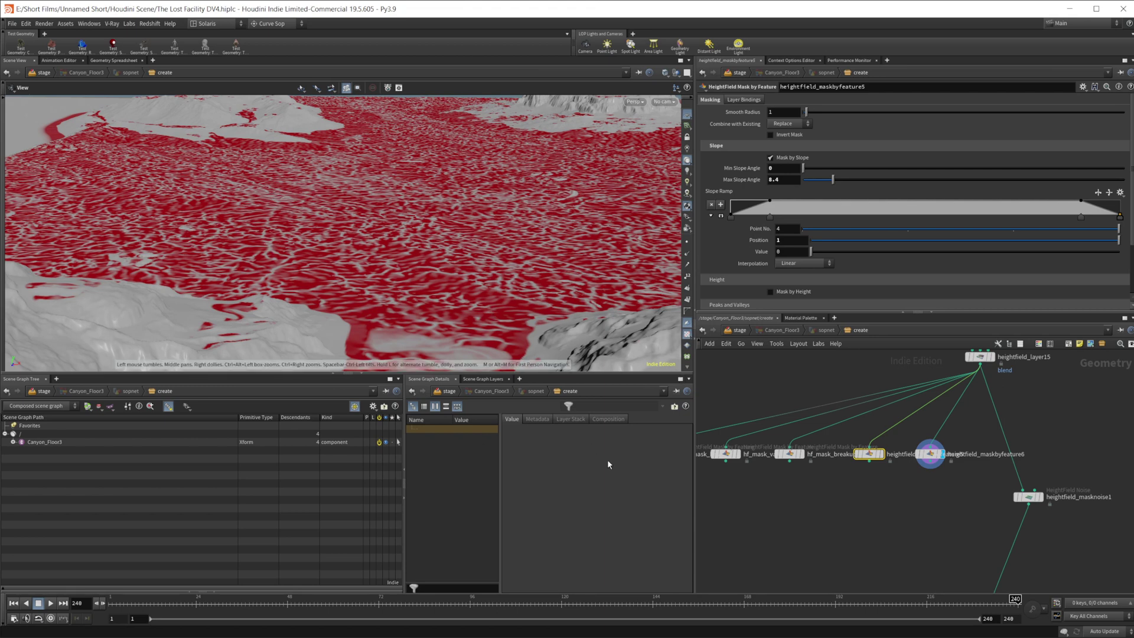
Select and display hf_mask_breakup to examine its mask on the canyon floor
middle_click_drag(837, 506, 900, 510)
left_click(855, 460)
key("r")
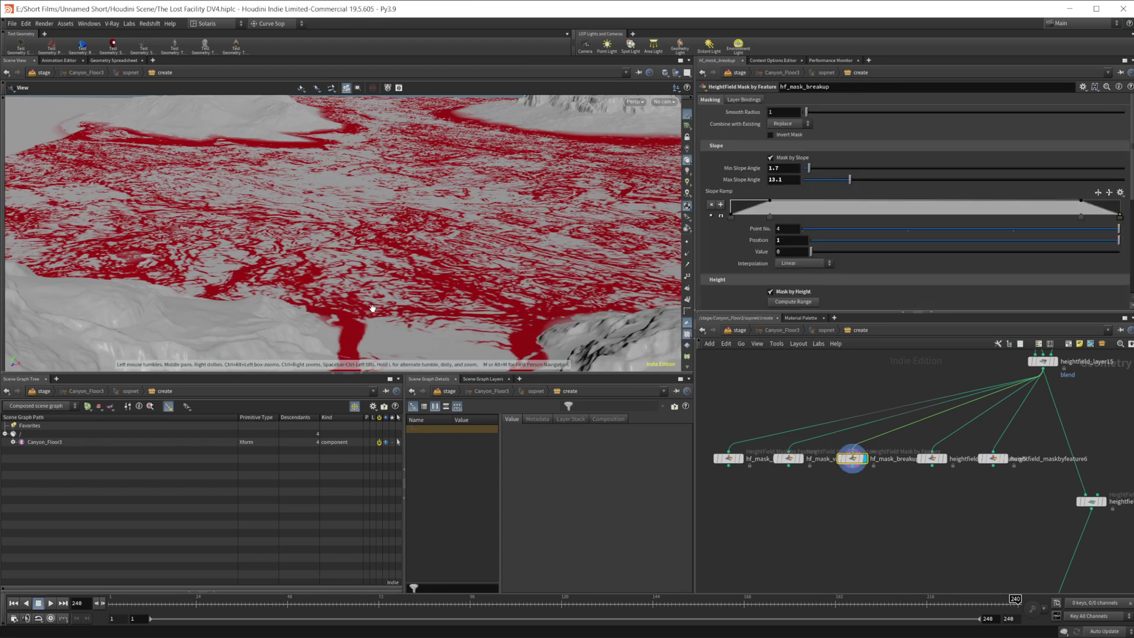
Review hf_mask_breakup's slope and height mask settings against its coverage around the canyon floor and mountains
scroll(728, 167, "down", 3)
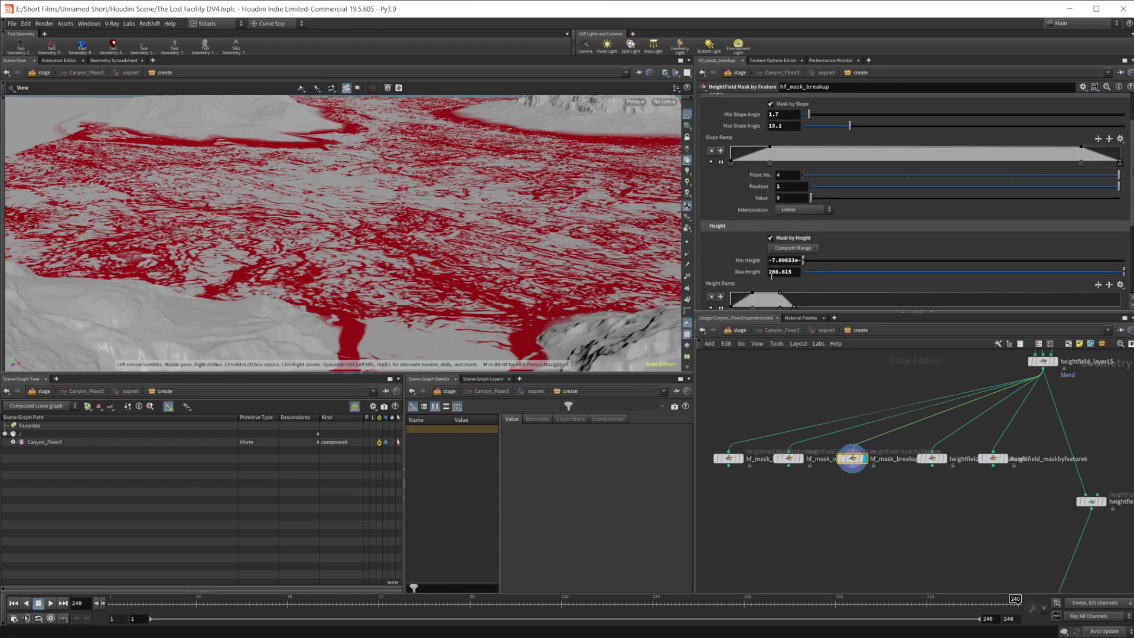
right_click_drag(329, 208, 205, 246)
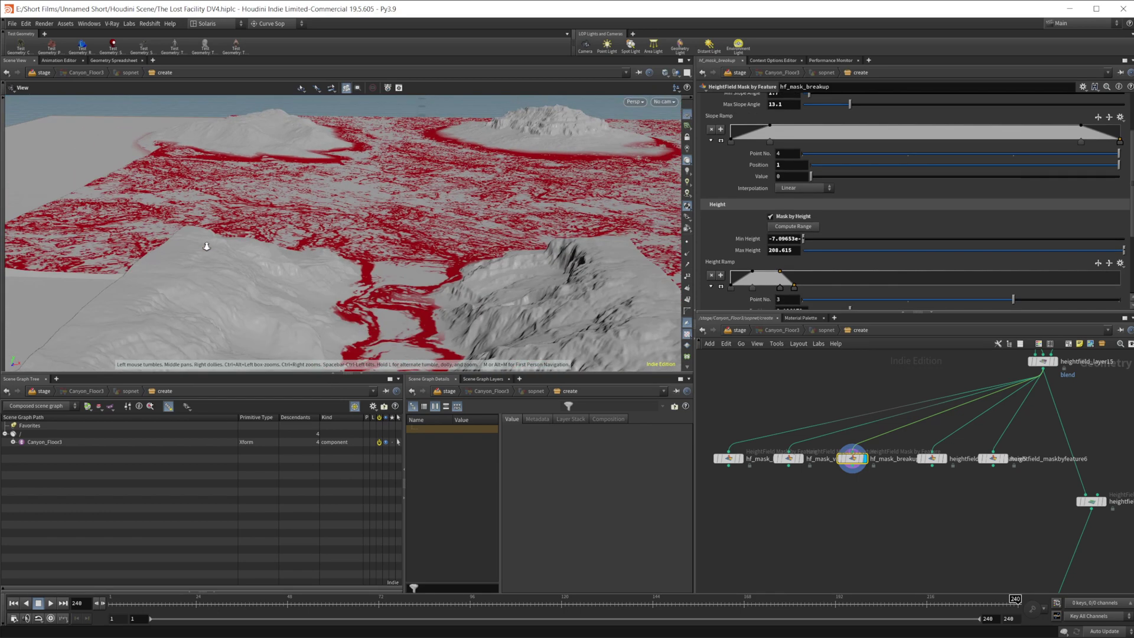
middle_click_drag(357, 165, 362, 174)
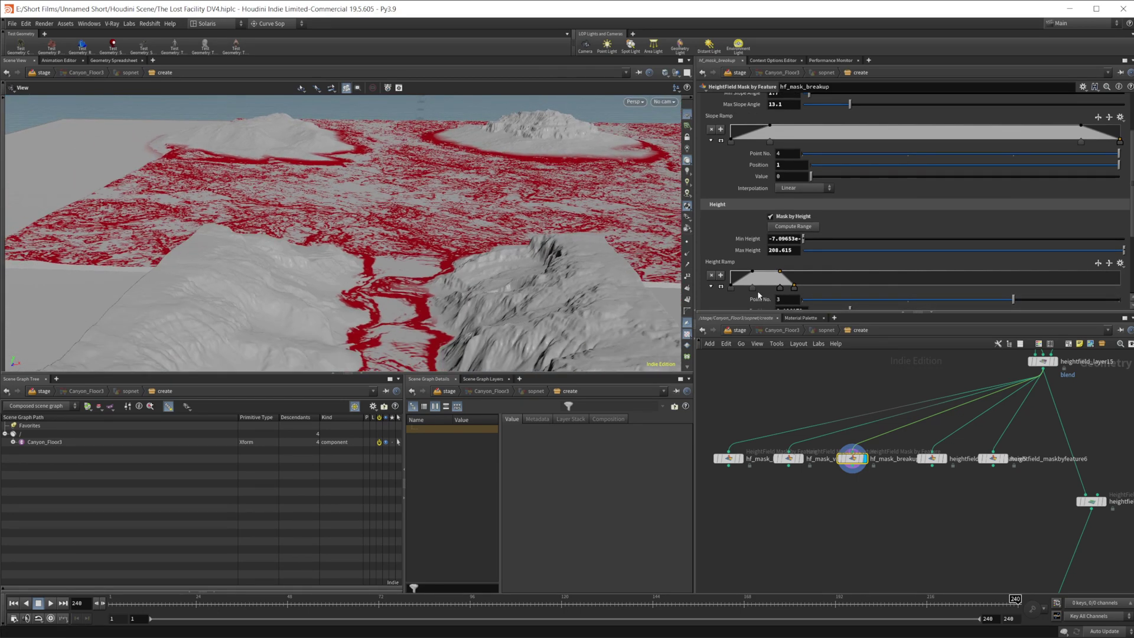
scroll(729, 293, "down", 4)
scroll(728, 293, "up", 4)
scroll(768, 192, "up", 1)
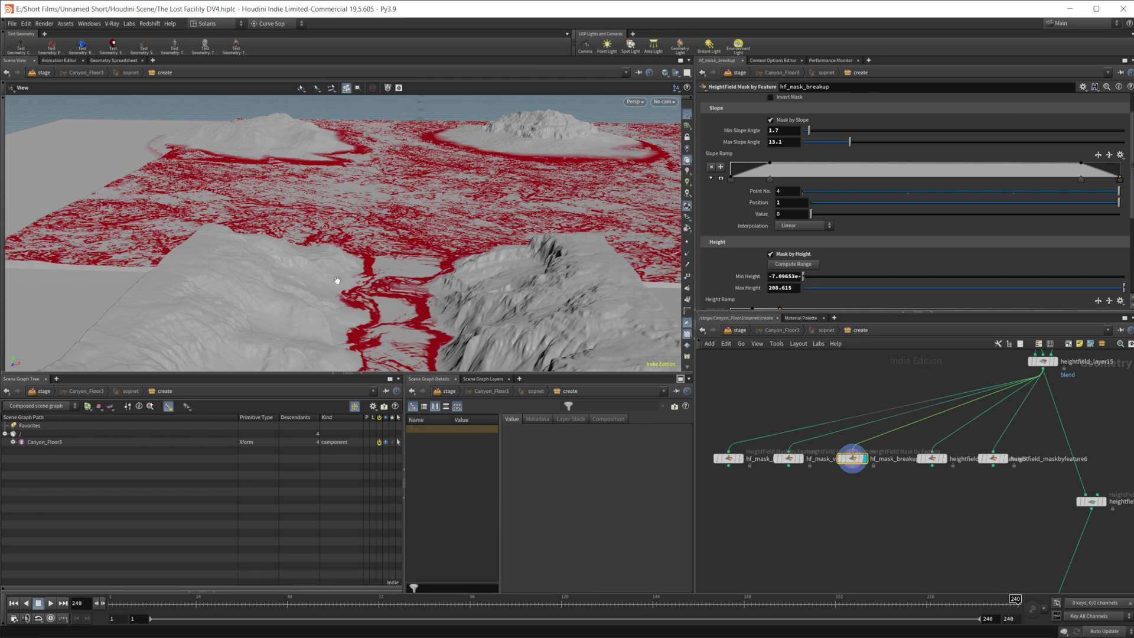
Select and display hf_mask_valleys to examine its mask pattern on the cliffs up close
middle_click_drag(858, 493, 890, 494)
left_click(834, 443)
left_click(820, 461)
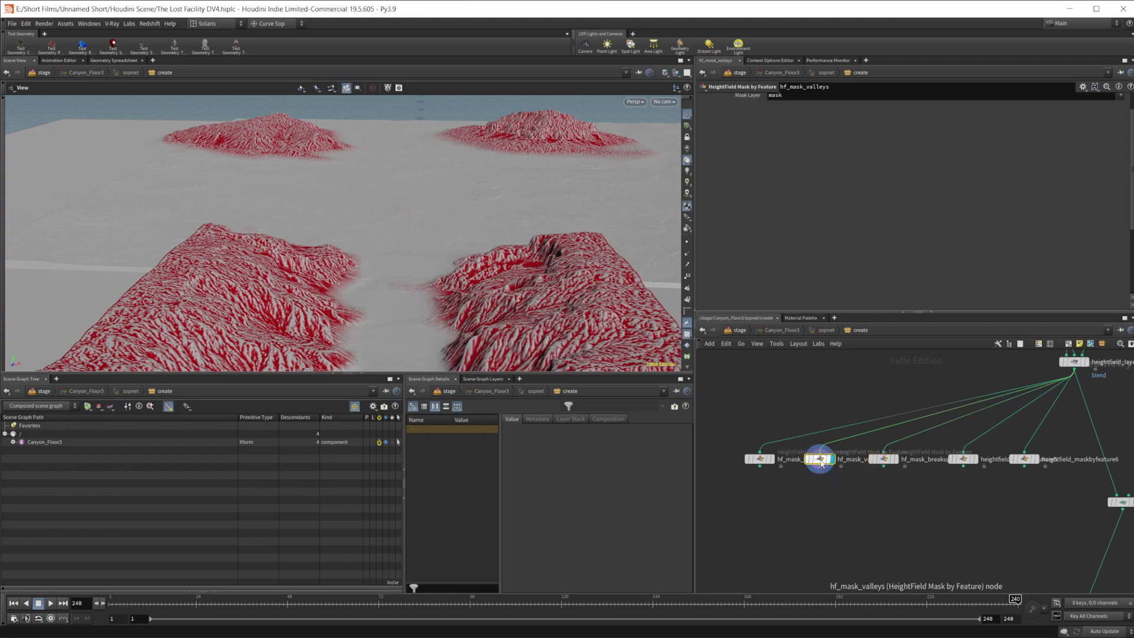
left_click_drag(519, 297, 502, 286)
right_click_drag(501, 286, 551, 273)
left_click_drag(551, 274, 591, 302)
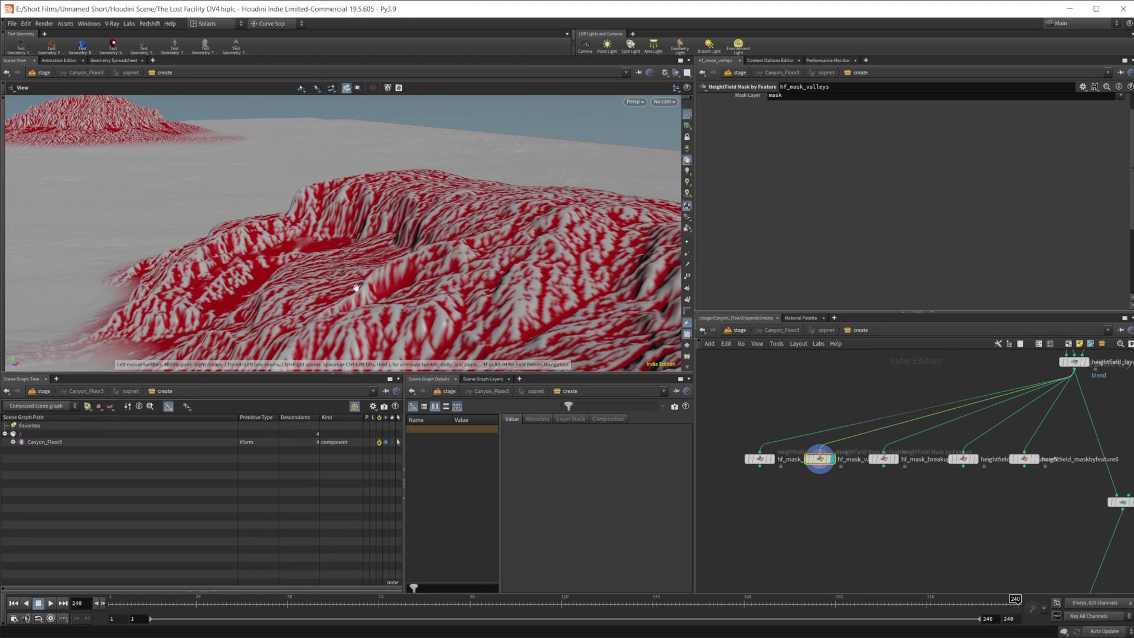
Display convertheightfield10 and heightfield_layer15 in turn to examine the cliff shapes without the mask overlay
middle_click_drag(977, 587, 789, 434)
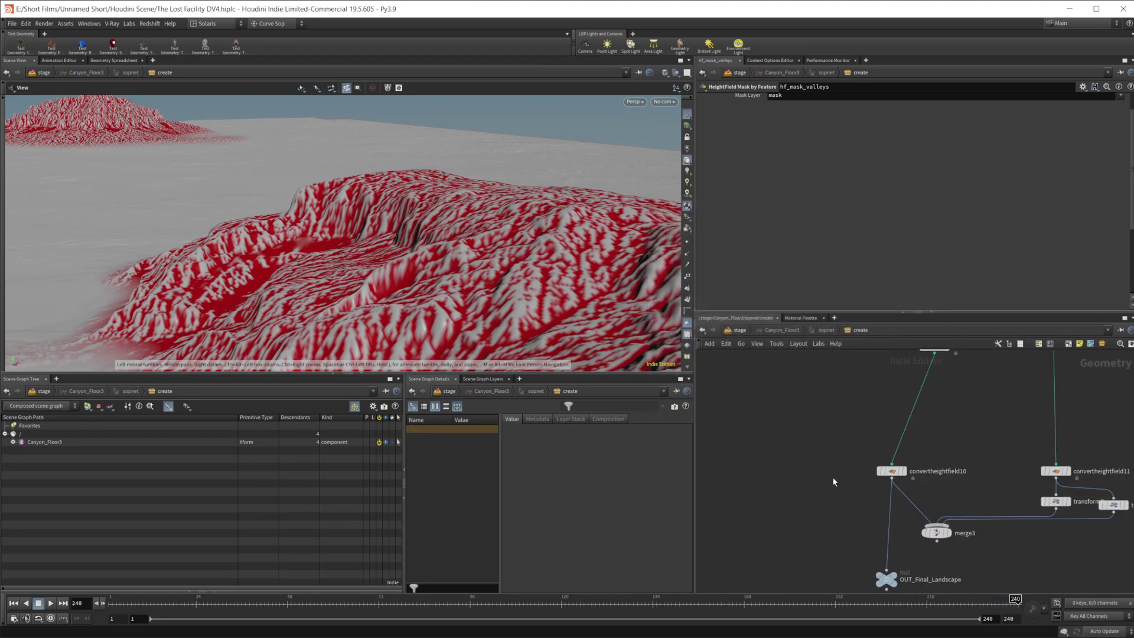
middle_click_drag(820, 515, 753, 527)
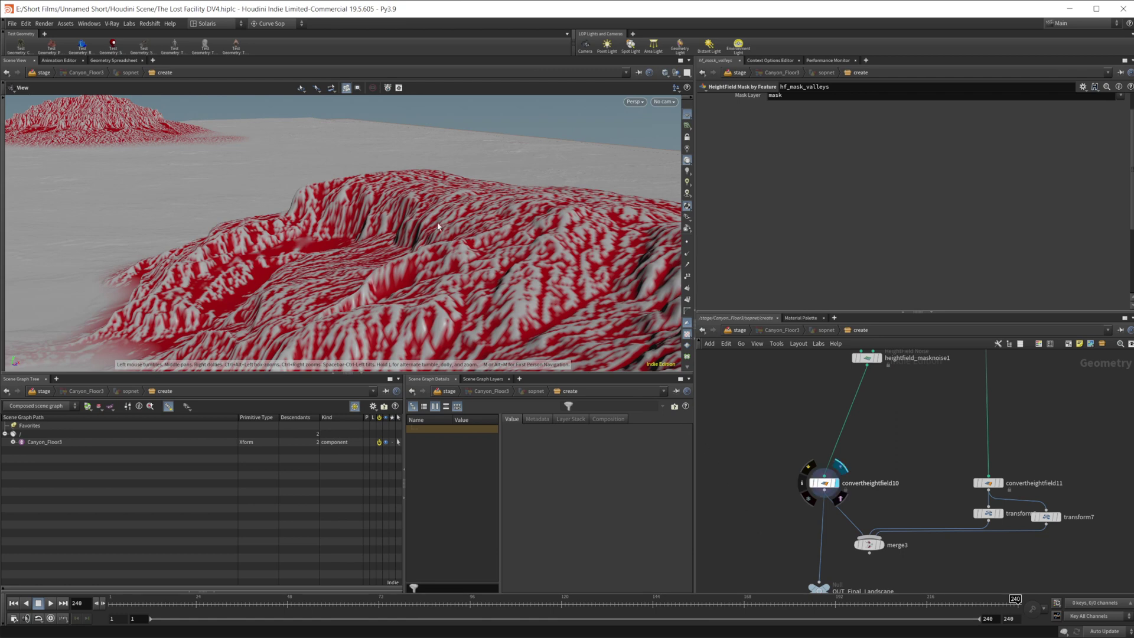
left_click_drag(464, 320, 506, 268)
middle_click_drag(891, 422, 865, 569)
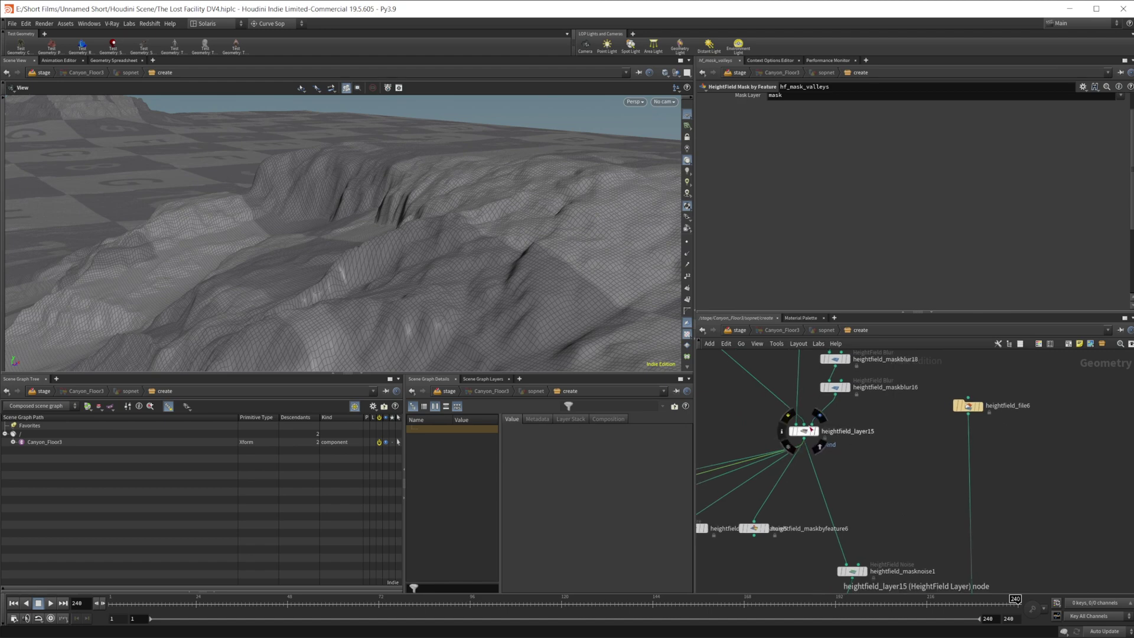
left_click(820, 414)
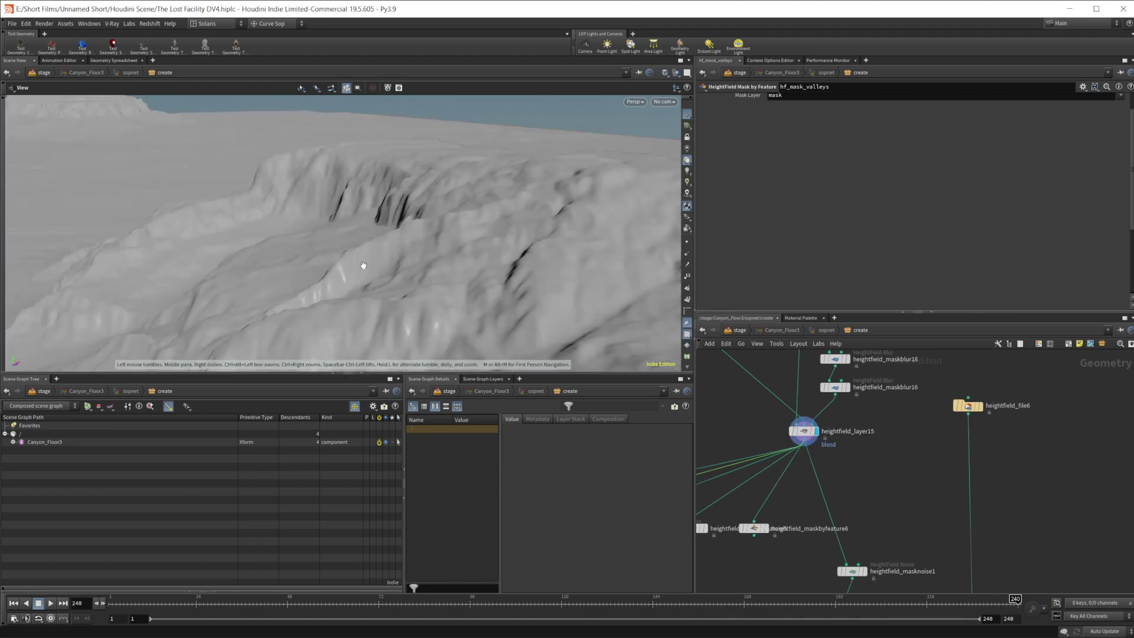
left_click_drag(382, 258, 434, 246)
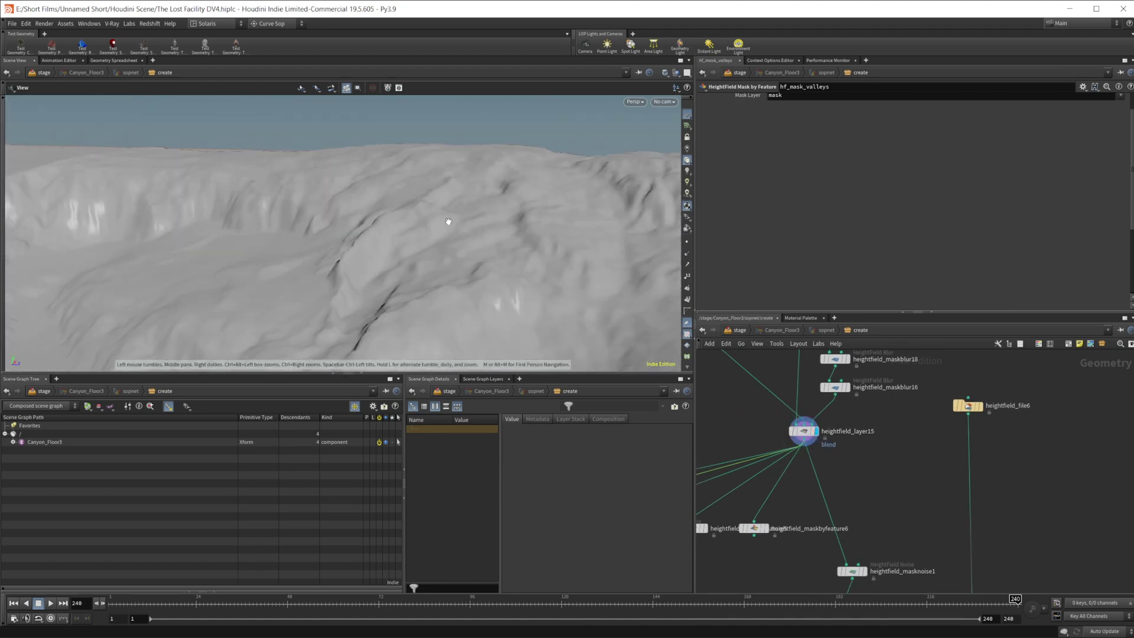
mouse_move(360, 312)
left_mouse_down()
mouse_move(331, 271)
mouse_move(353, 321)
left_mouse_up()
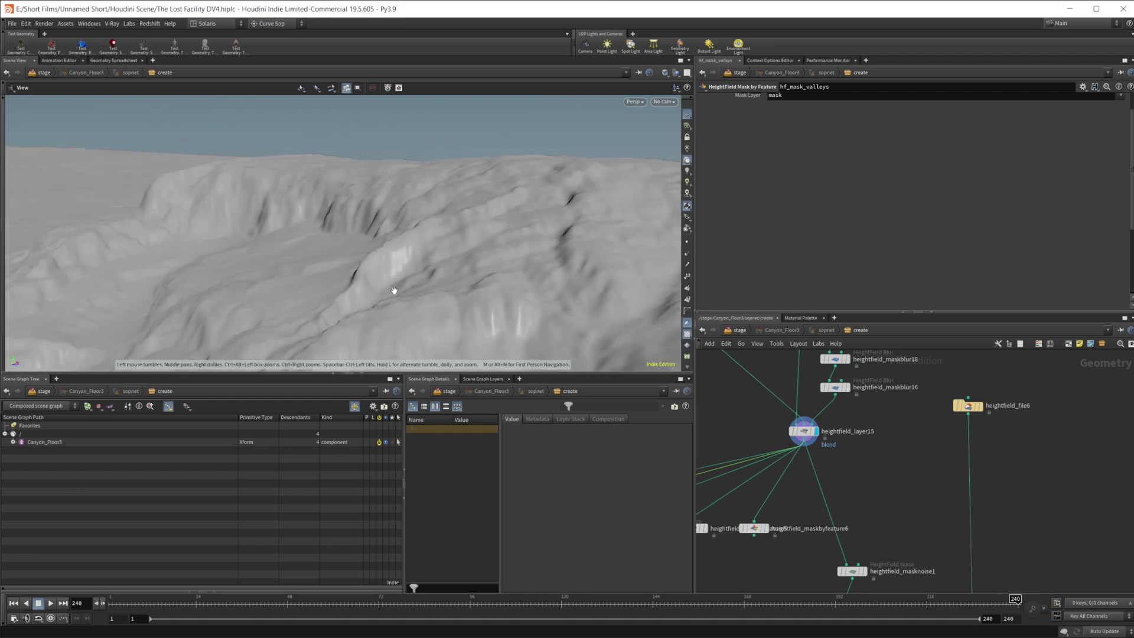
Display hf_mask_valleys again and compare its mask with the crevices of the cliff terrain
middle_click_drag(816, 495, 1054, 391)
left_click(799, 424)
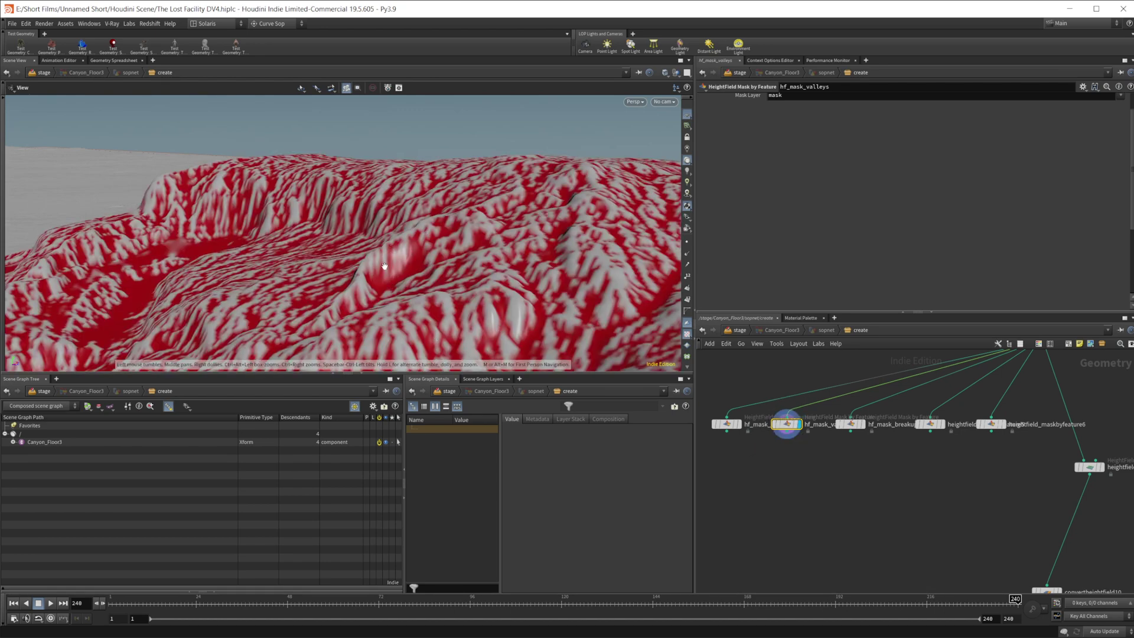
left_click_drag(376, 299, 303, 300)
middle_click_drag(766, 469, 800, 474)
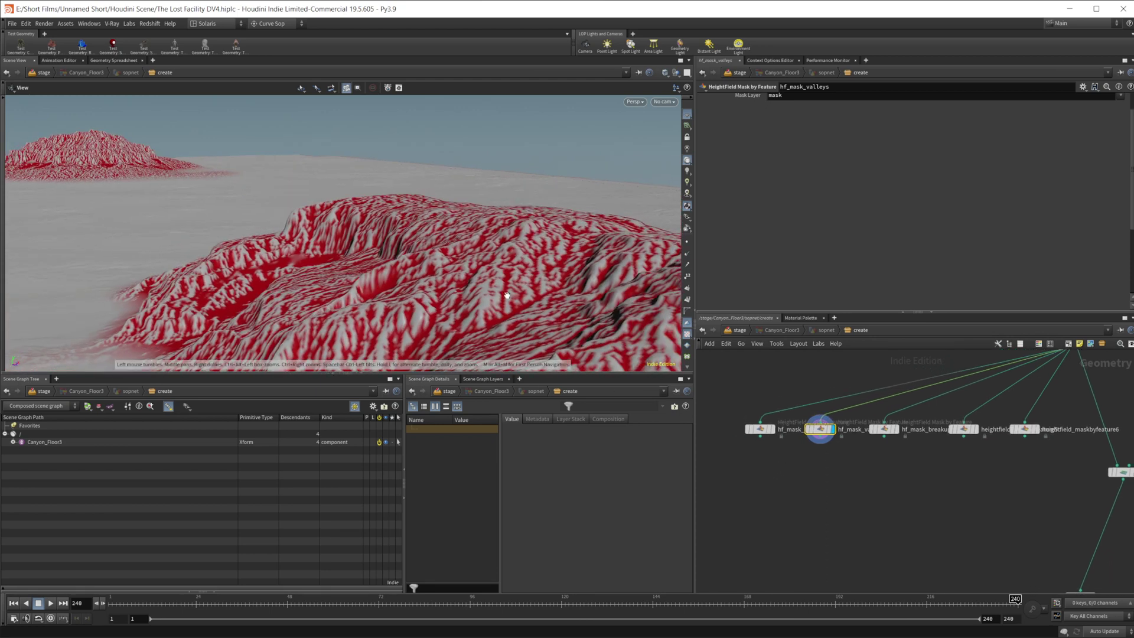
left_click_drag(492, 297, 443, 318)
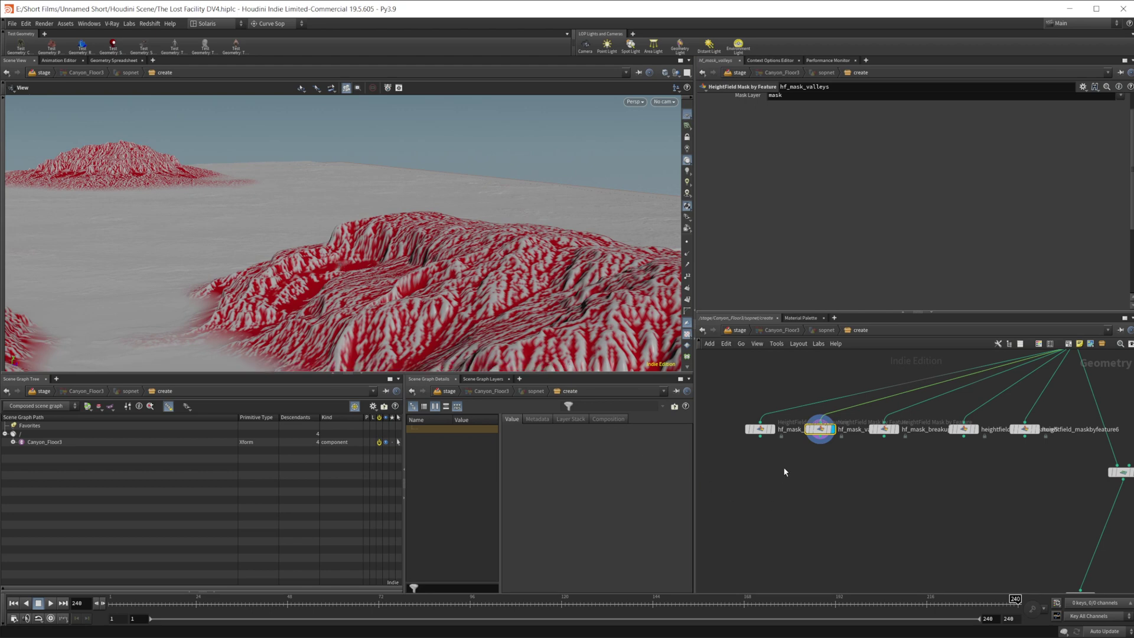
Review hf_mask_valleys' height and curvature settings against its mask on both cliffs and the distant mountains
middle_click_drag(783, 471, 796, 471)
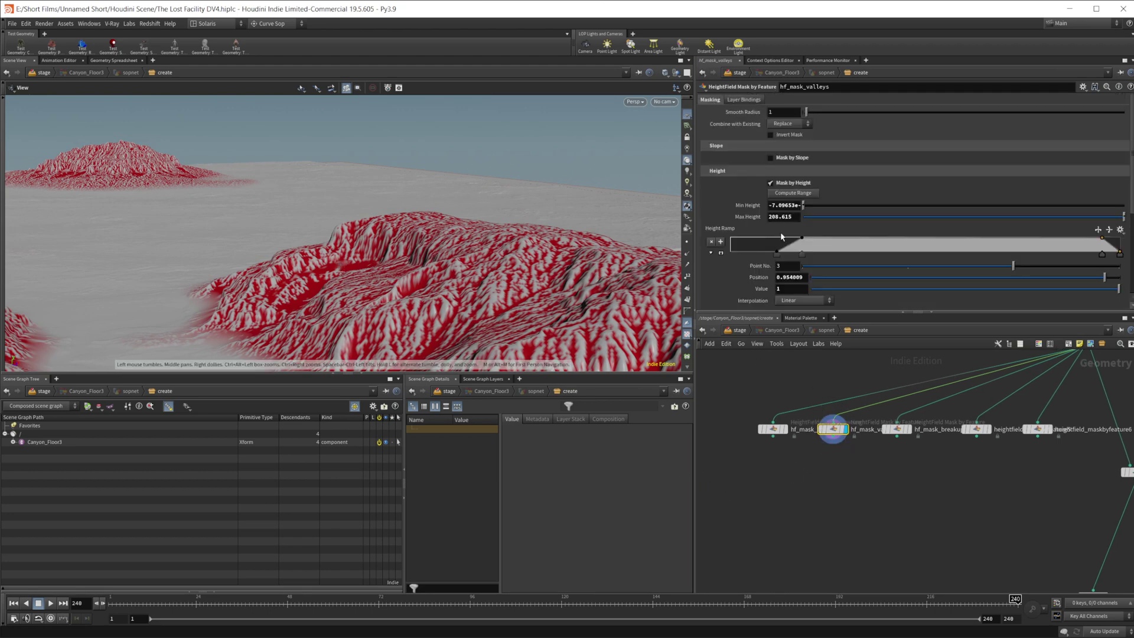
scroll(762, 223, "down", 3)
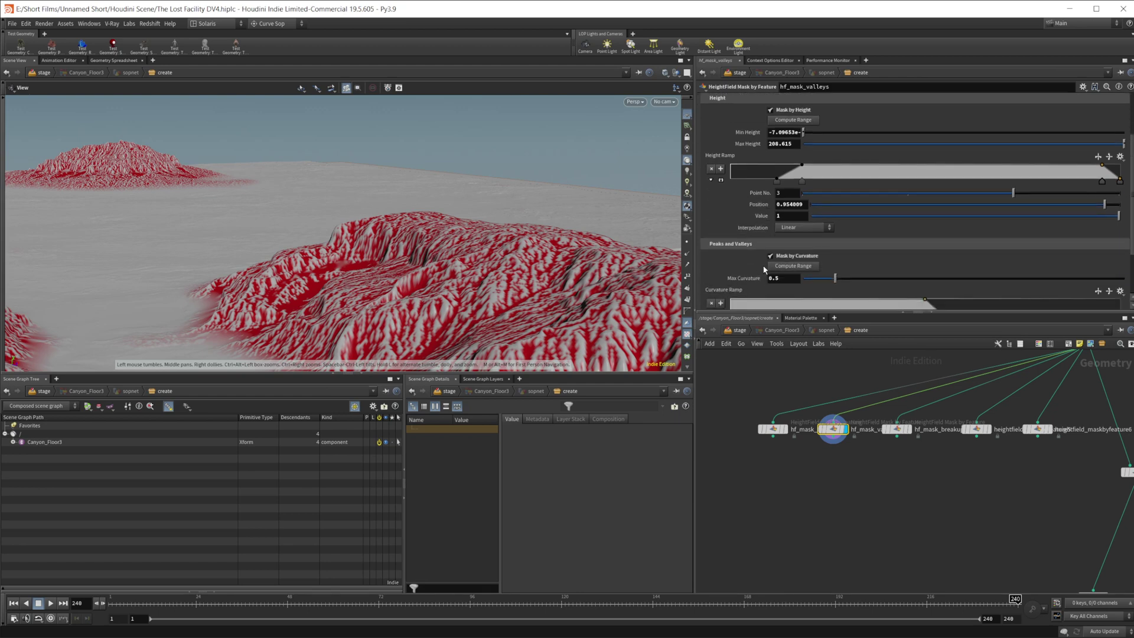
left_click_drag(364, 258, 259, 206)
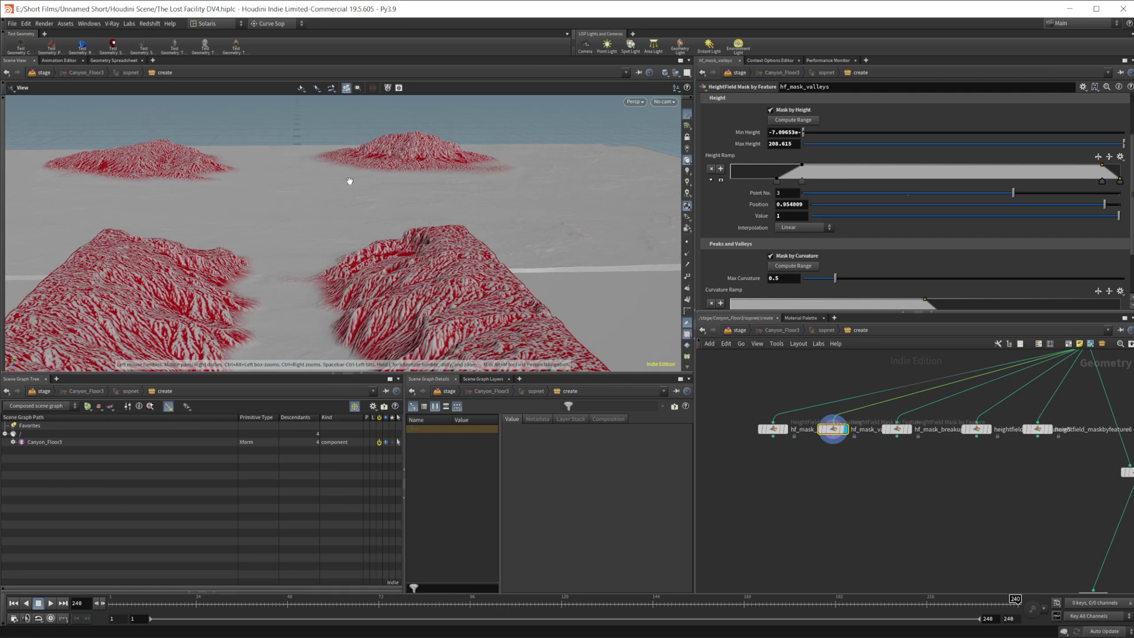
left_click_drag(333, 242, 219, 268)
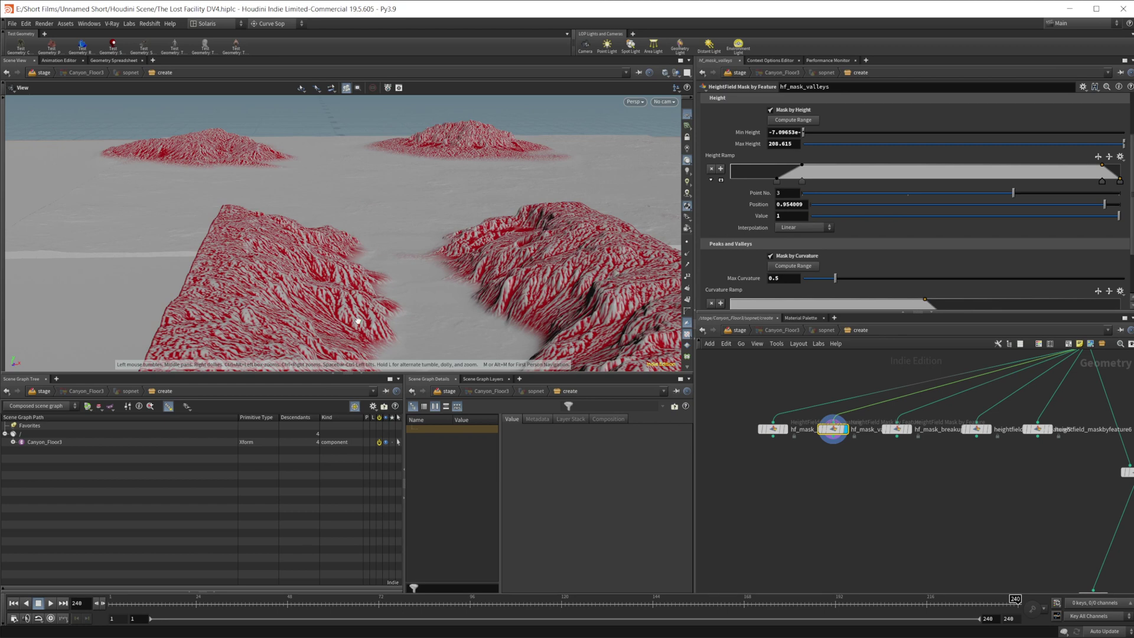
Select and display hf_mask_base to examine its mask, and locate it within the whole node network
middle_click_drag(848, 508, 873, 493)
left_click(773, 429)
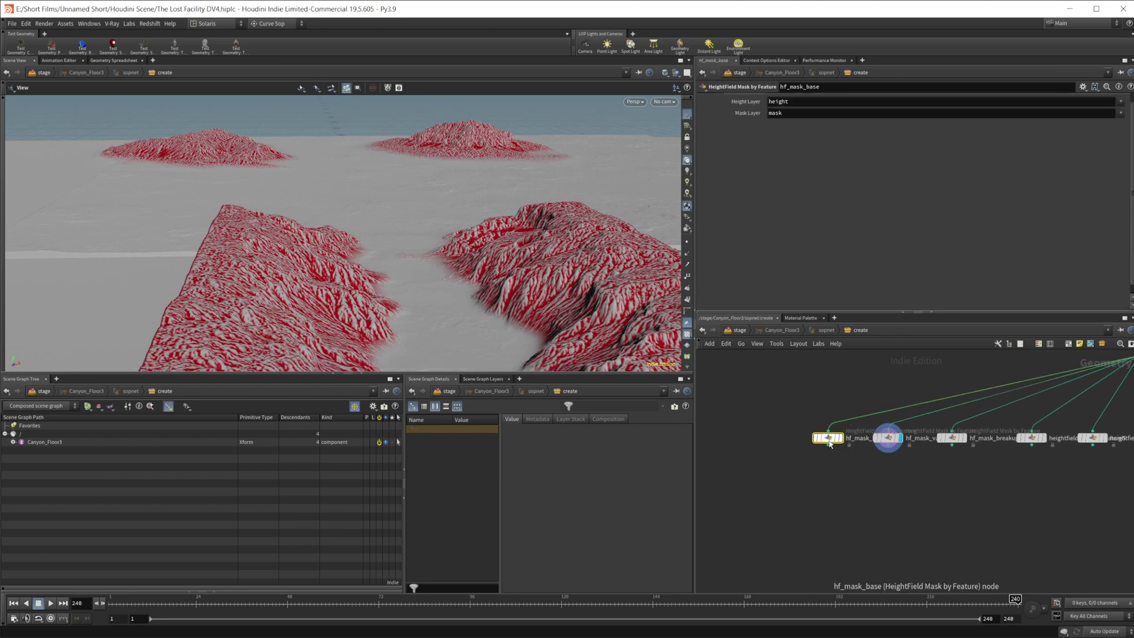
key("r")
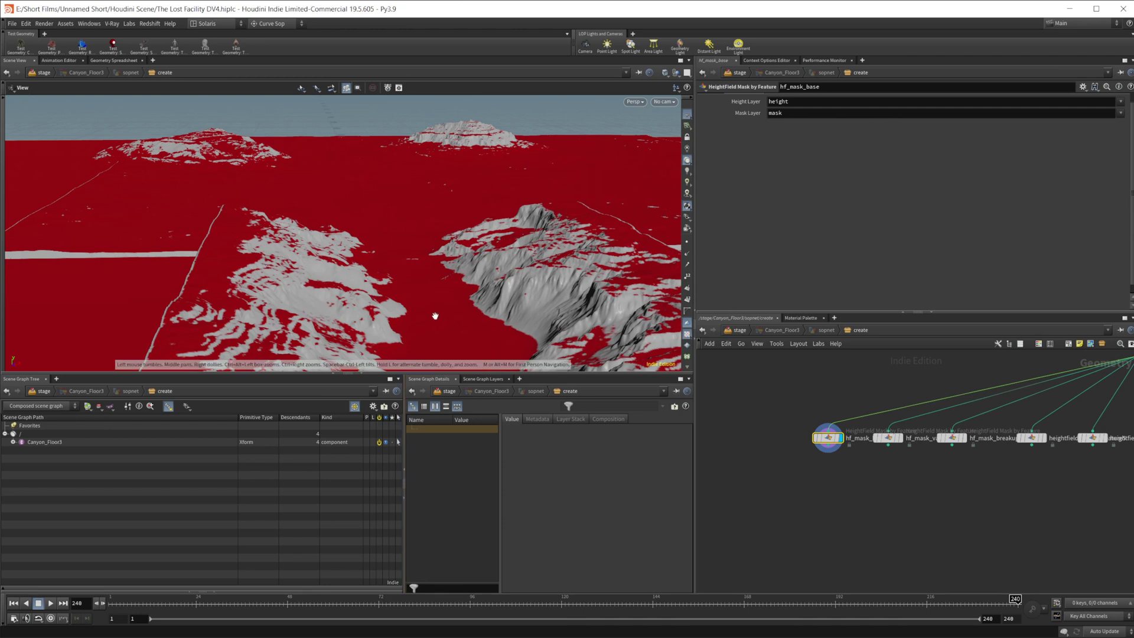
scroll(904, 504, "down", 5)
scroll(933, 527, "down", 2)
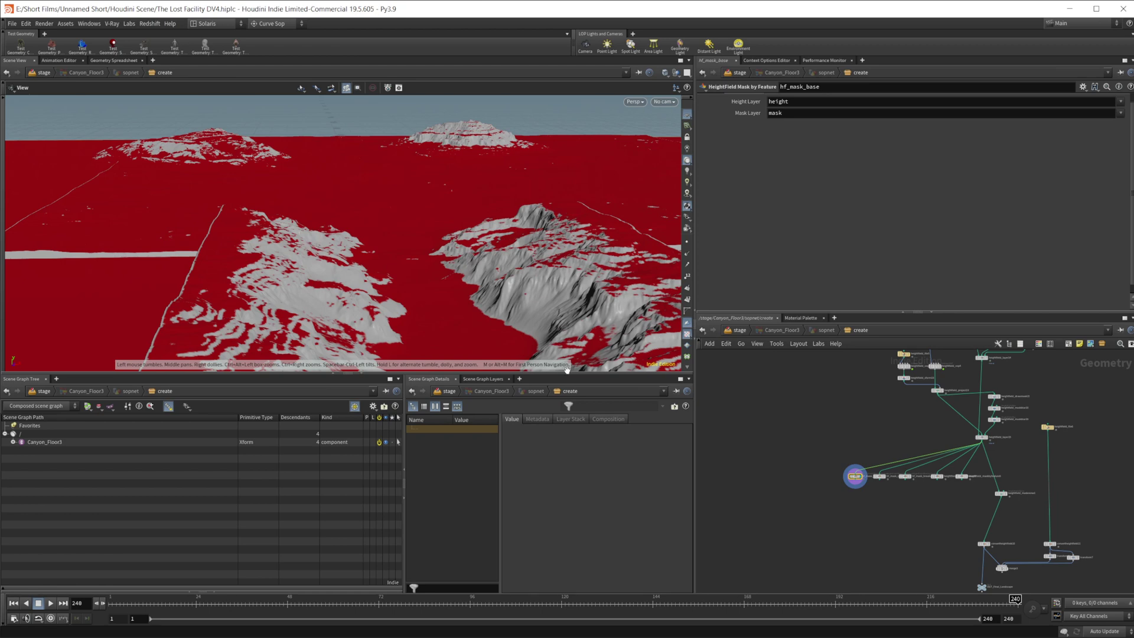
Examine hf_mask_base's coverage across the entire terrain, from a high overview down to the cliffs
left_click_drag(372, 258, 293, 261)
scroll(411, 245, "down", 5)
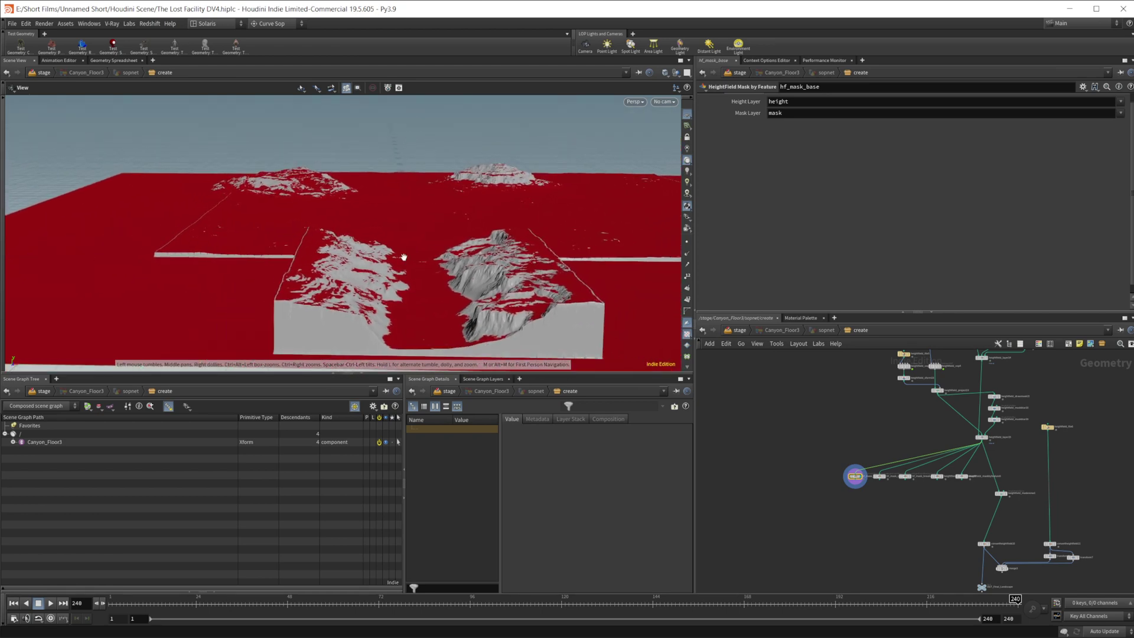
scroll(504, 245, "down", 5)
scroll(504, 245, "up", 6)
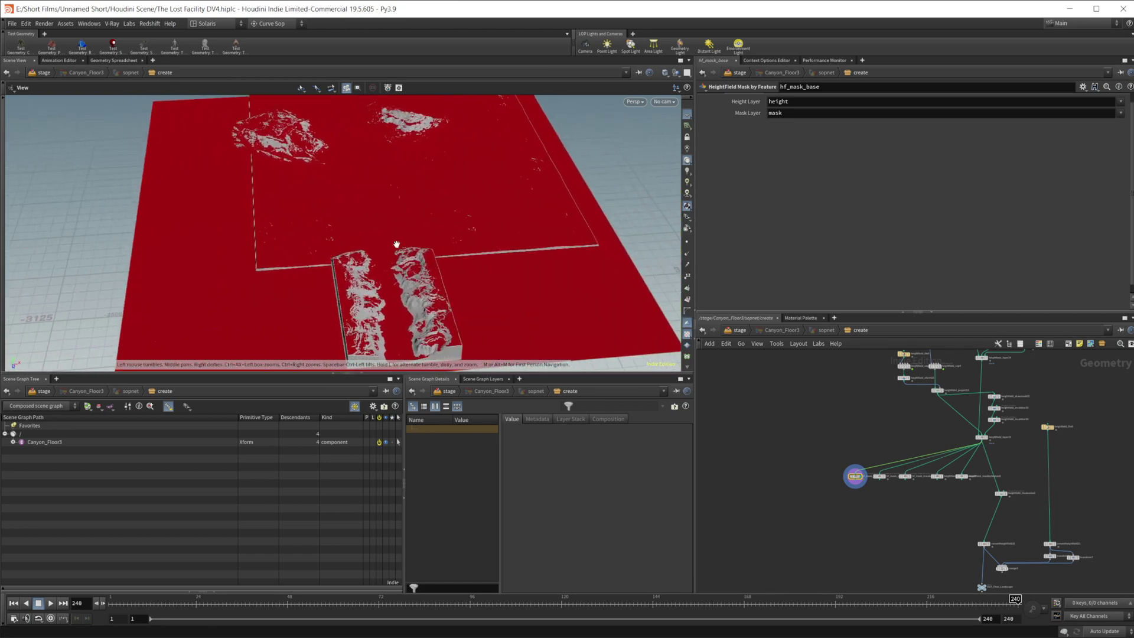
left_click_drag(439, 275, 418, 243)
right_click_drag(417, 243, 612, 230)
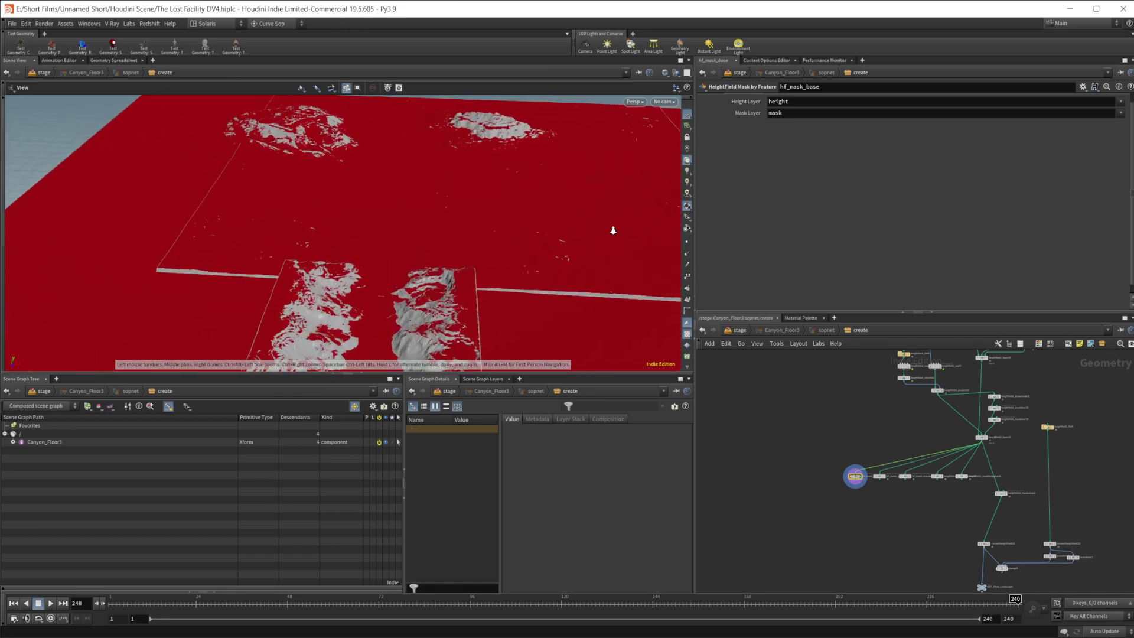
left_click_drag(446, 277, 449, 250)
scroll(423, 271, "up", 1)
scroll(471, 252, "up", 4)
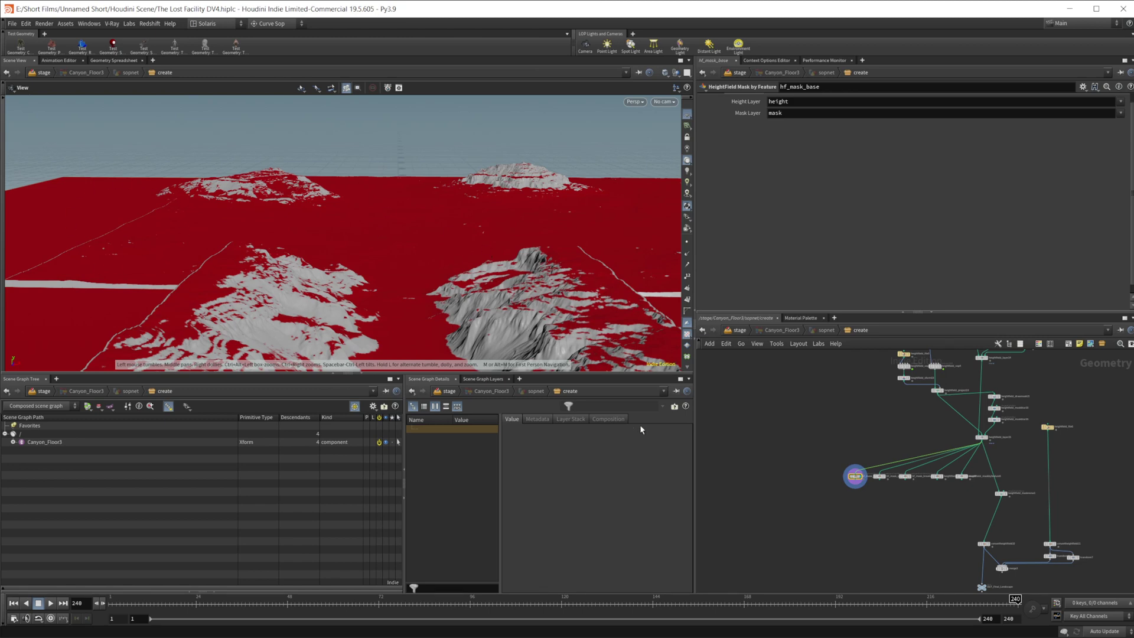
Select and display convertheightfield10, and inspect its point attributes, including mask, in the Geometry Spreadsheet
scroll(900, 512, "up", 2)
middle_click_drag(960, 530, 814, 456)
scroll(898, 462, "up", 2)
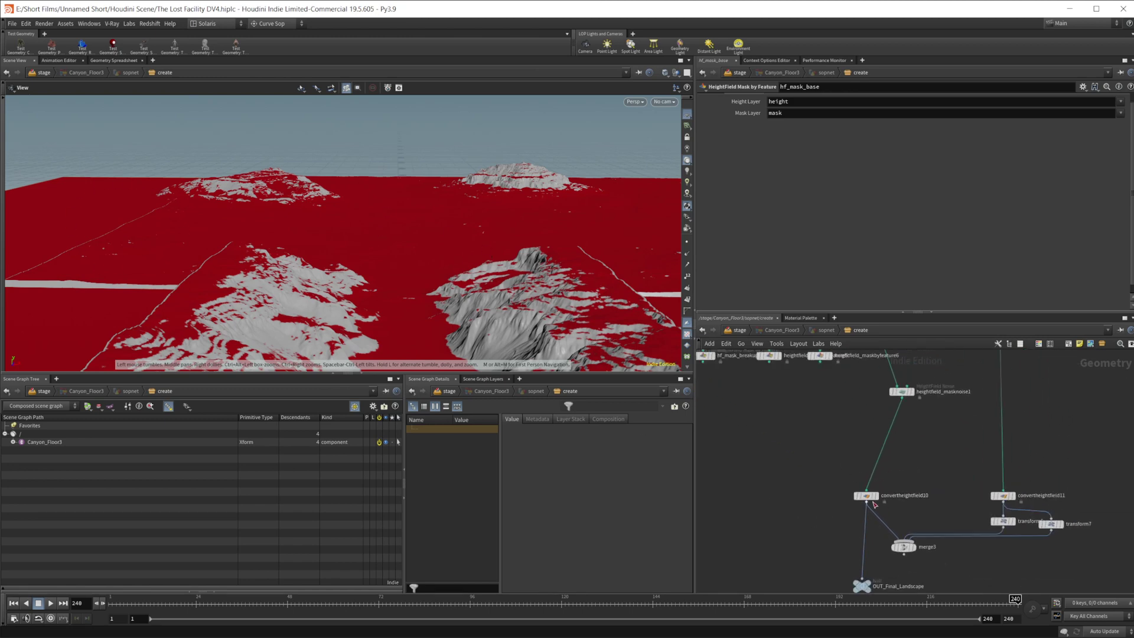
mouse_move(875, 490)
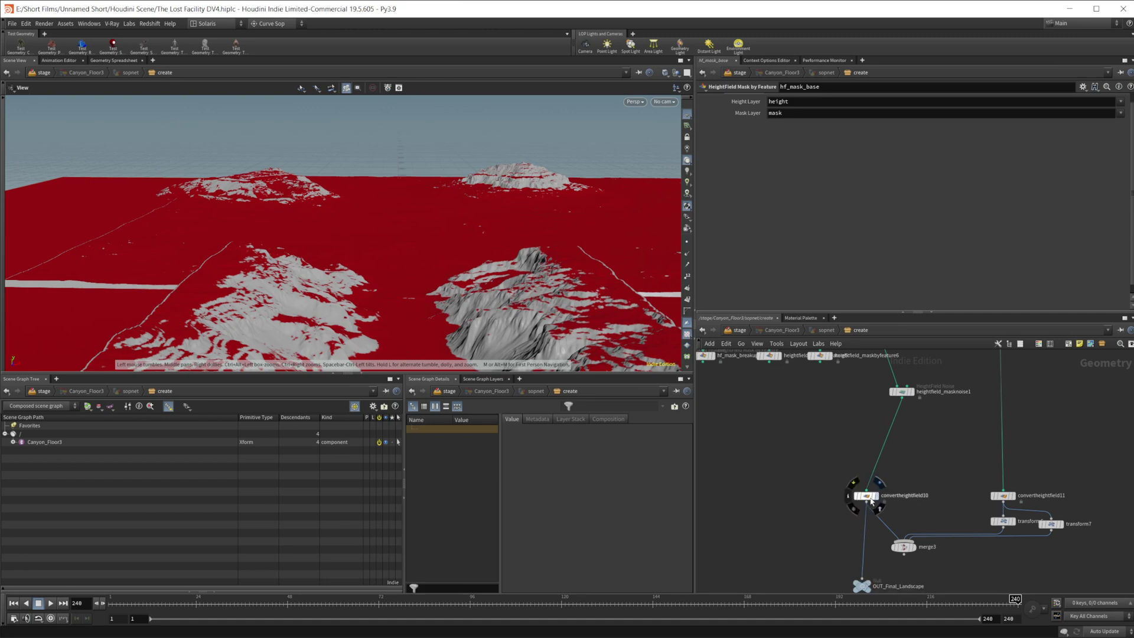
key("r")
left_click(866, 496)
left_click(121, 61)
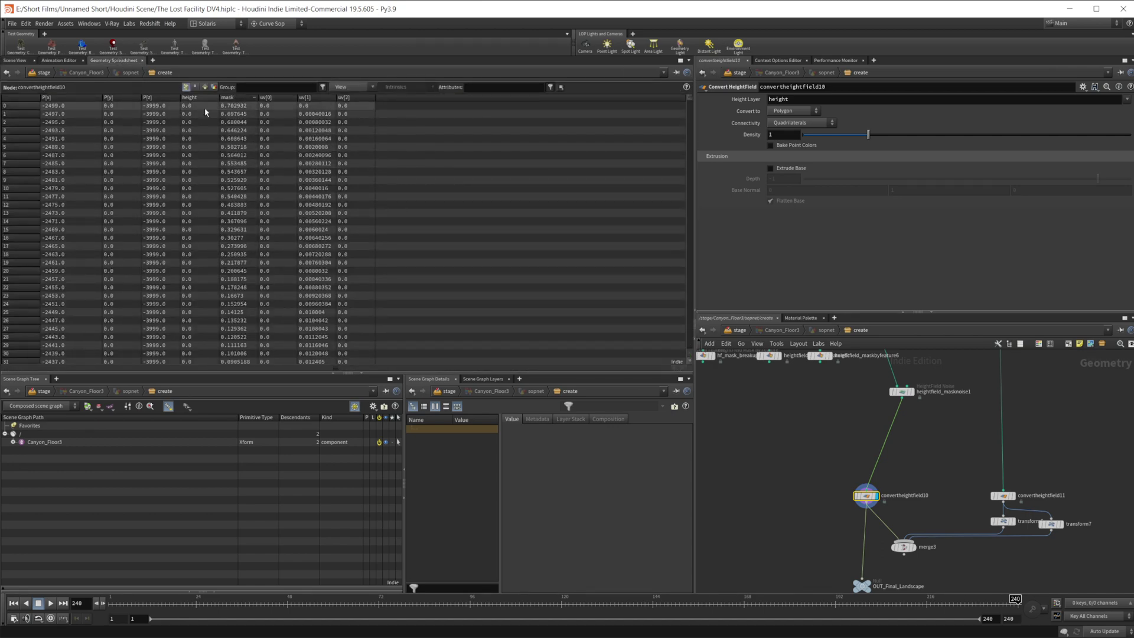
left_click(15, 61)
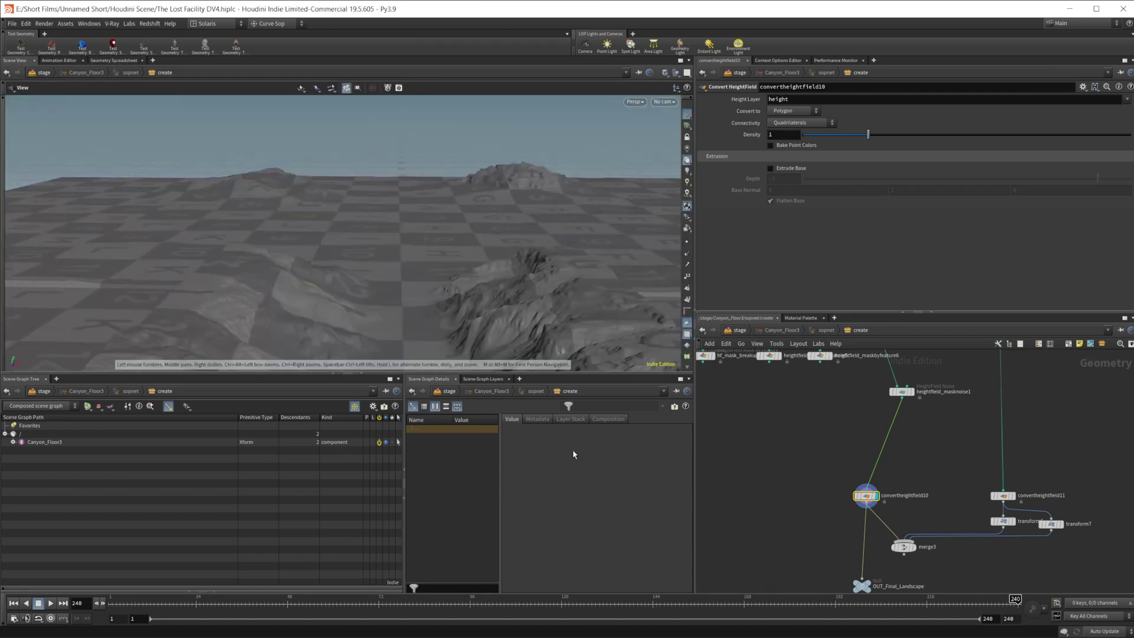
Add a Color node, connect it to the output of convertheightfield10 and display it
key("Tab")
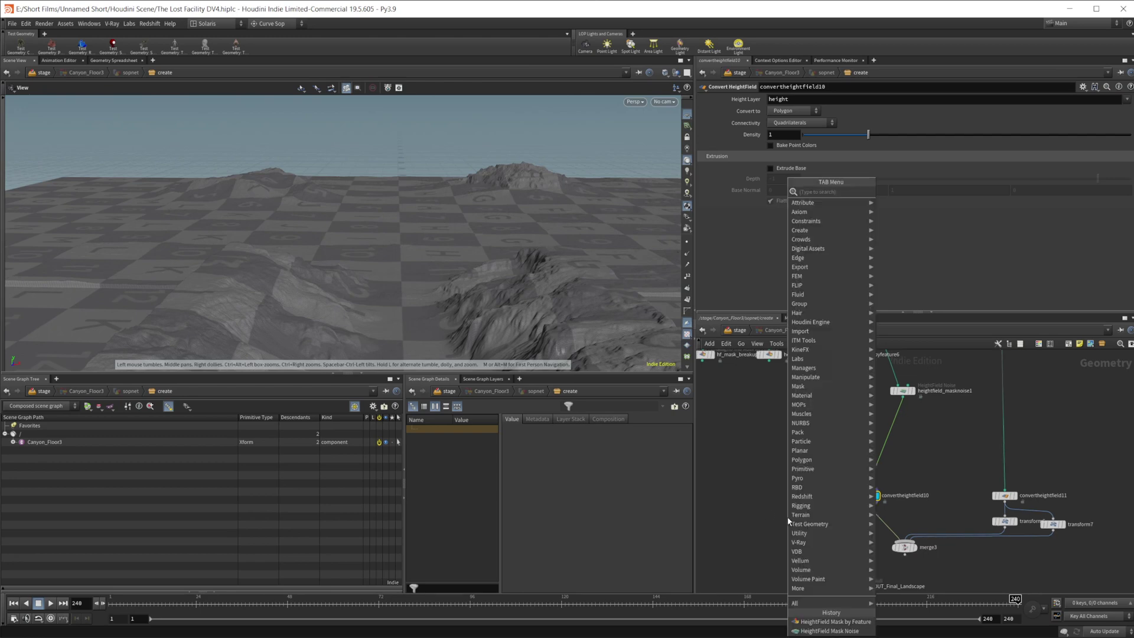
type("color")
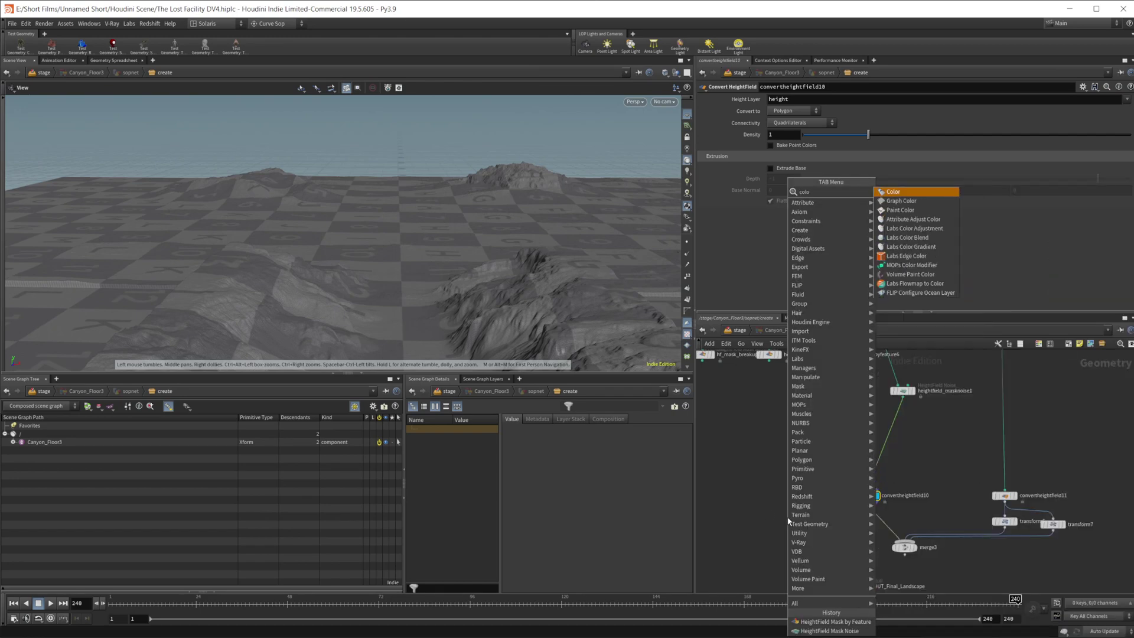
key("Return")
left_click(787, 517)
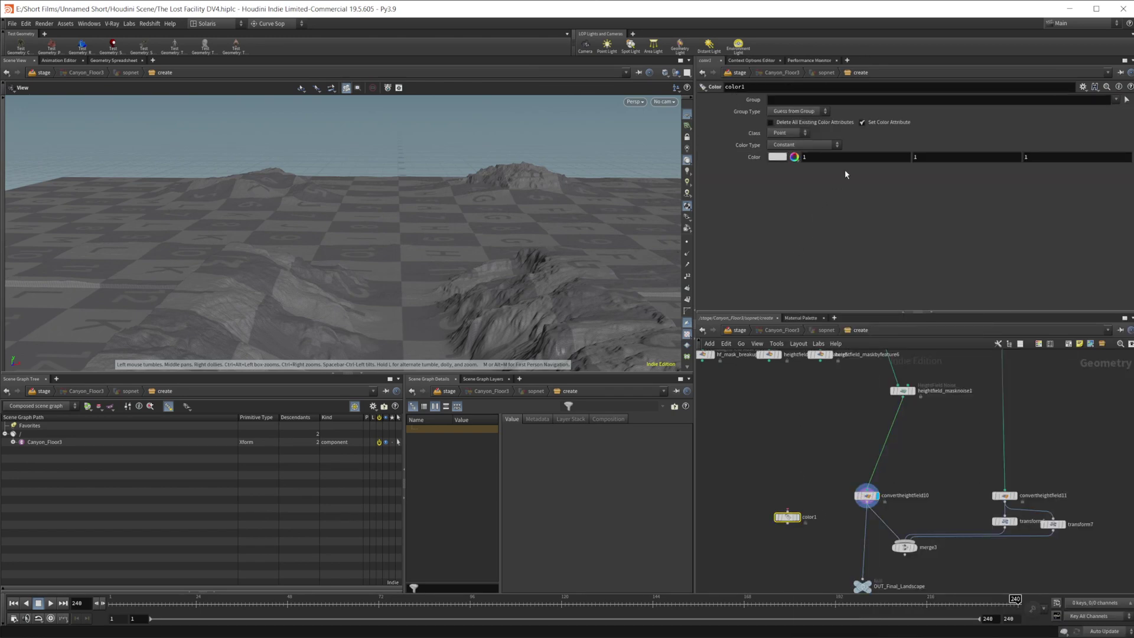
left_click_drag(866, 507, 788, 520)
left_click(788, 522)
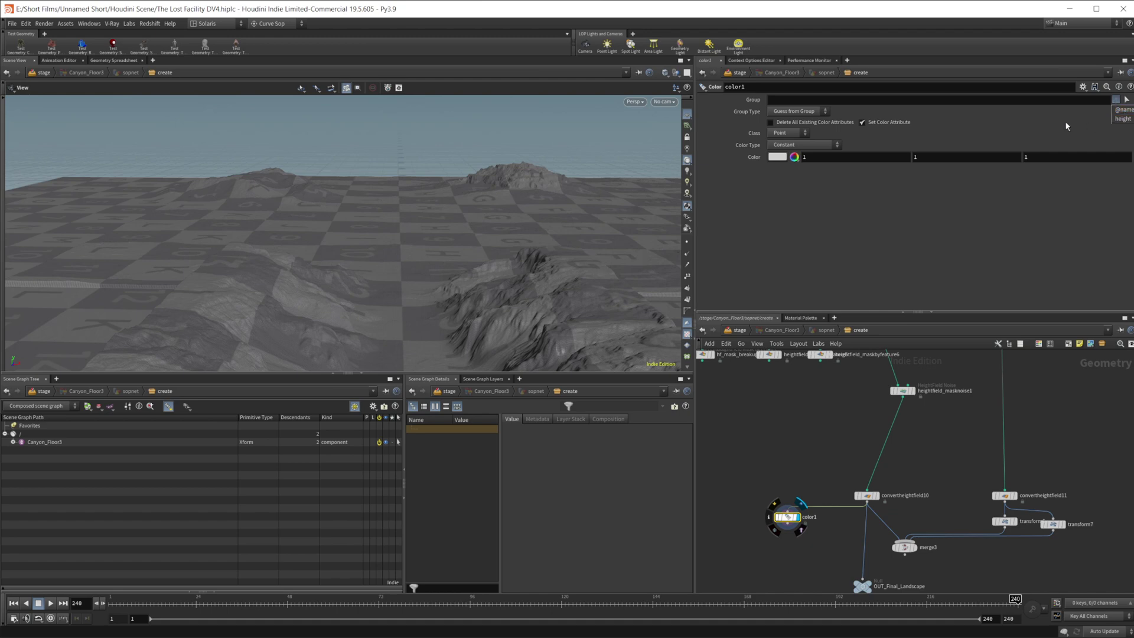
left_click(987, 101)
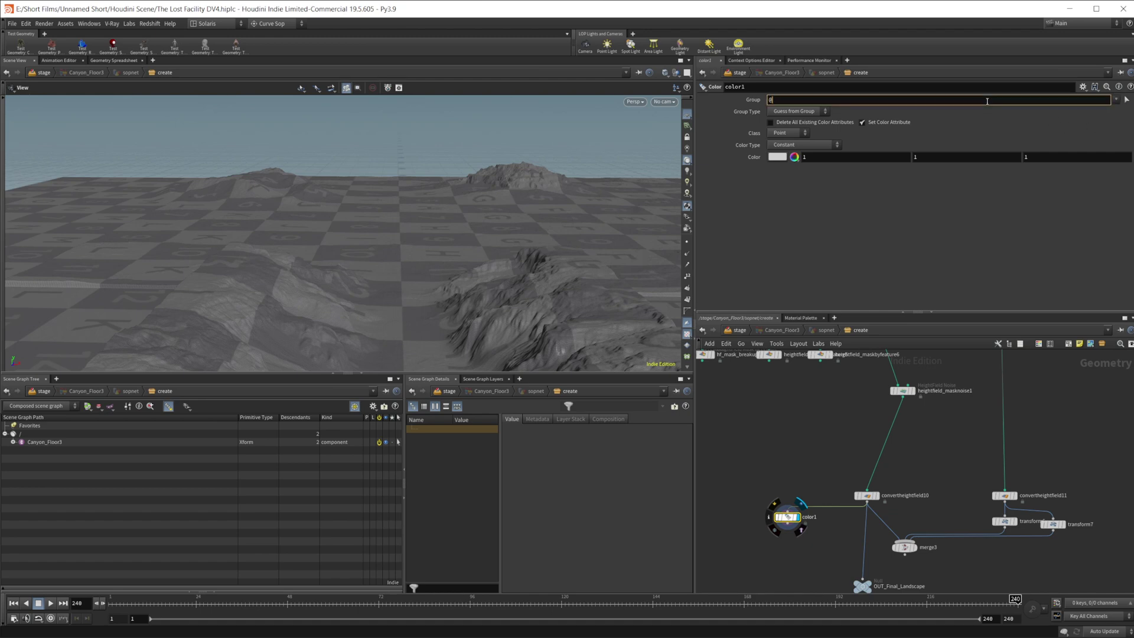
type("mask>0")
key("Return")
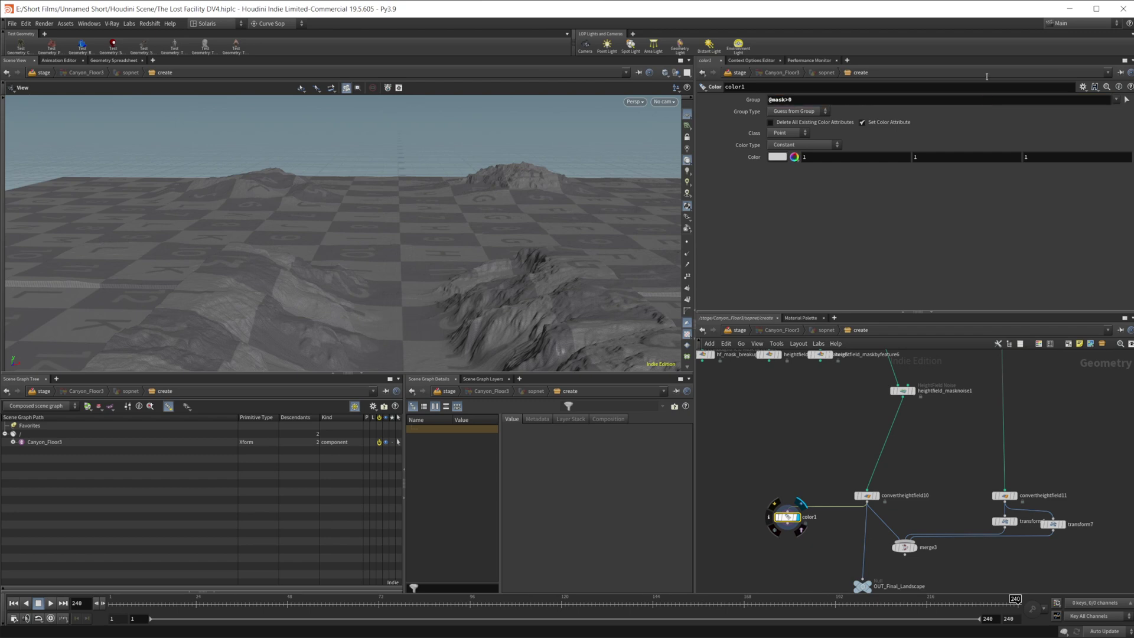
left_click(794, 157)
left_click(754, 102)
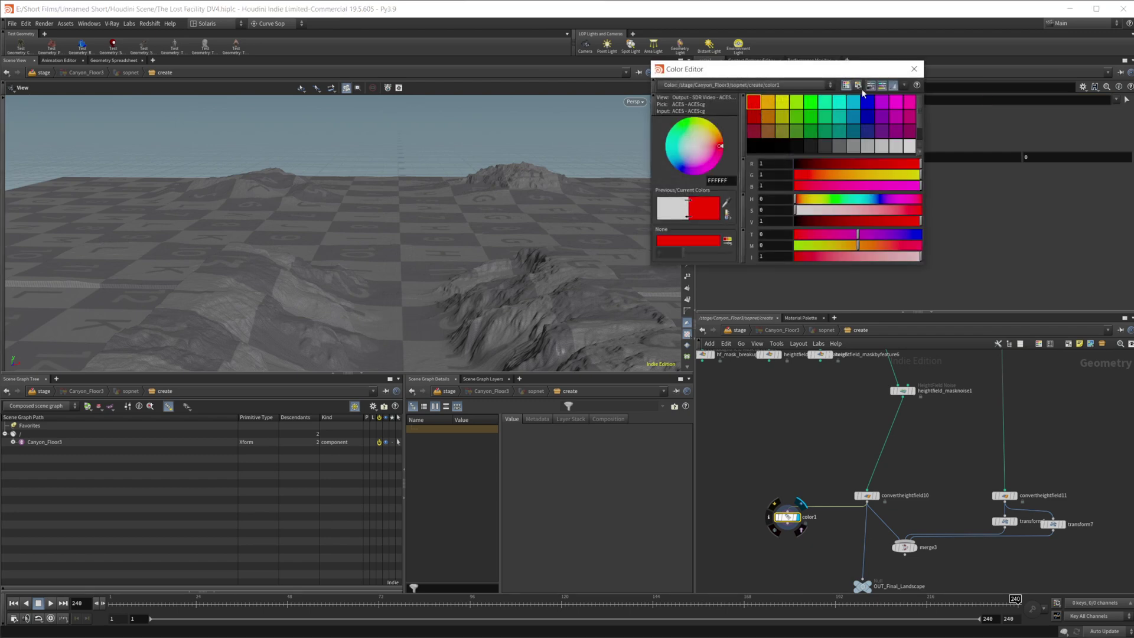
left_click(914, 69)
Set the Color node's group type to Points and check convertheightfield10's conversion settings
scroll(870, 537, "up", 4)
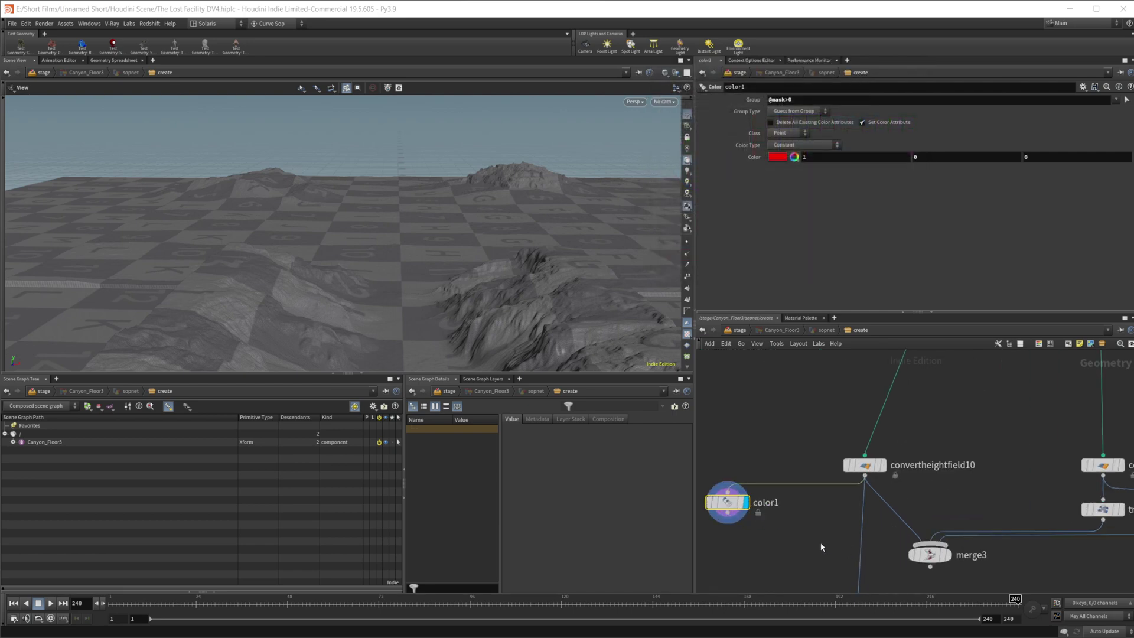
middle_click_drag(838, 481, 917, 475)
left_click(797, 111)
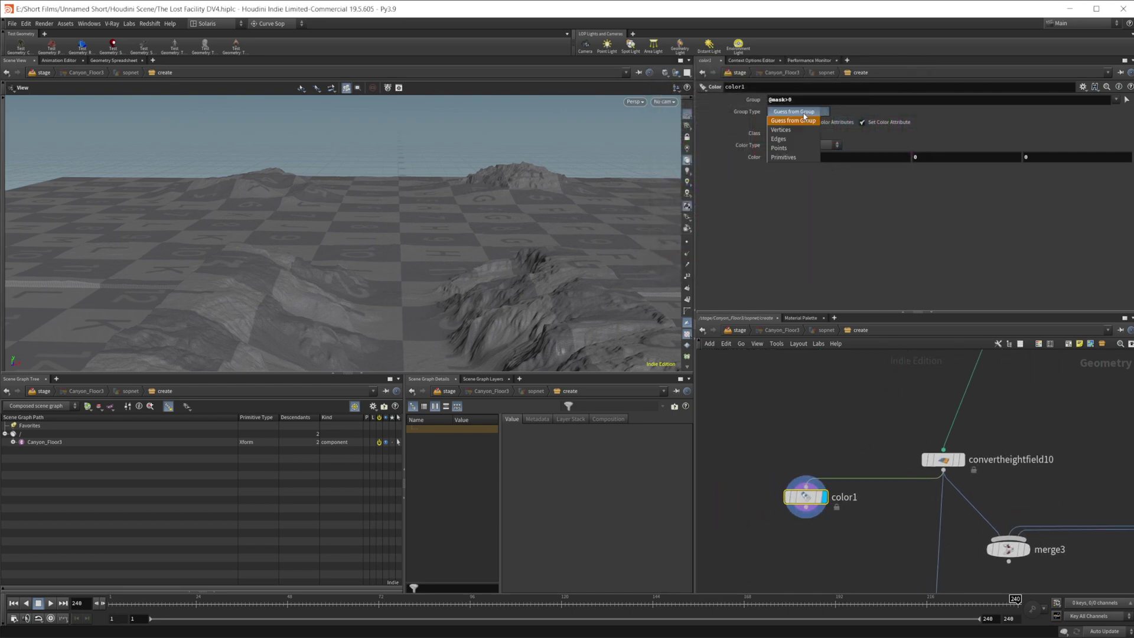
left_click(795, 149)
left_click(948, 462)
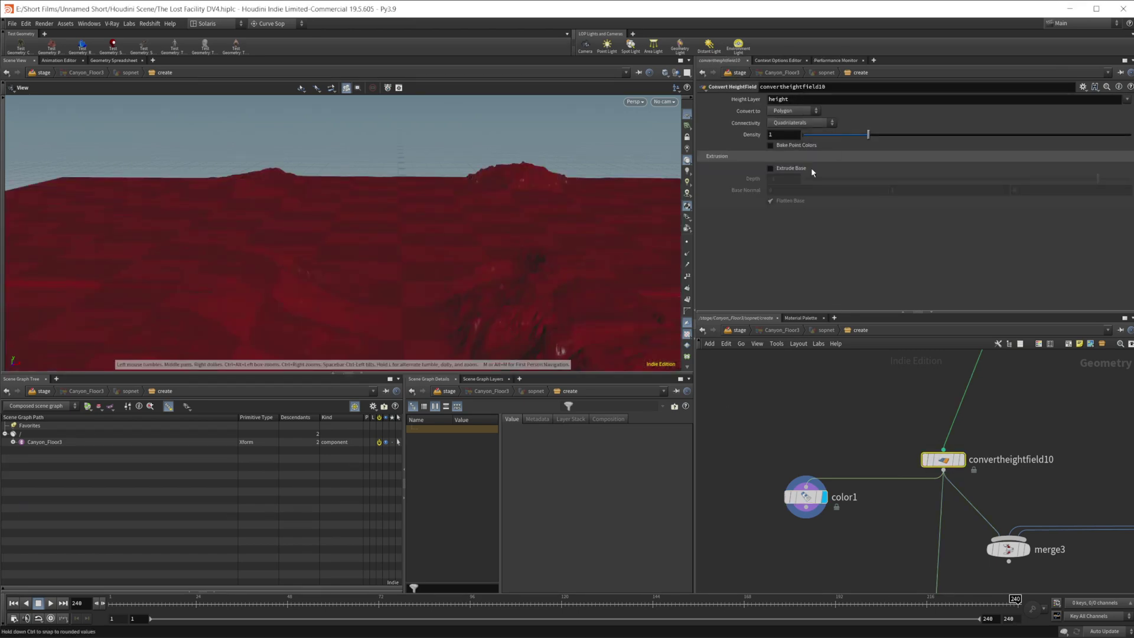
left_click(809, 495)
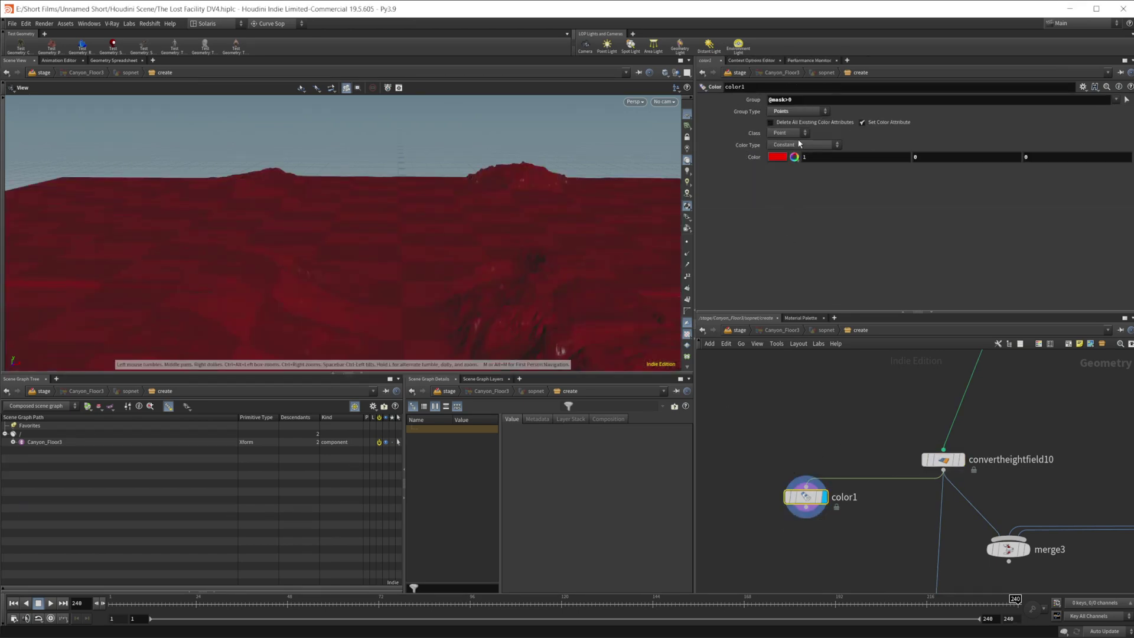
left_click(791, 99)
type(".5")
key("Return")
left_click_drag(413, 287, 422, 264)
right_click_drag(422, 264, 322, 300)
Feed convertheightfield10 from heightfield_maskbyfeature6 instead of heightfield_masknoise1
middle_click_drag(1017, 402, 864, 519)
middle_click_drag(881, 458, 883, 481)
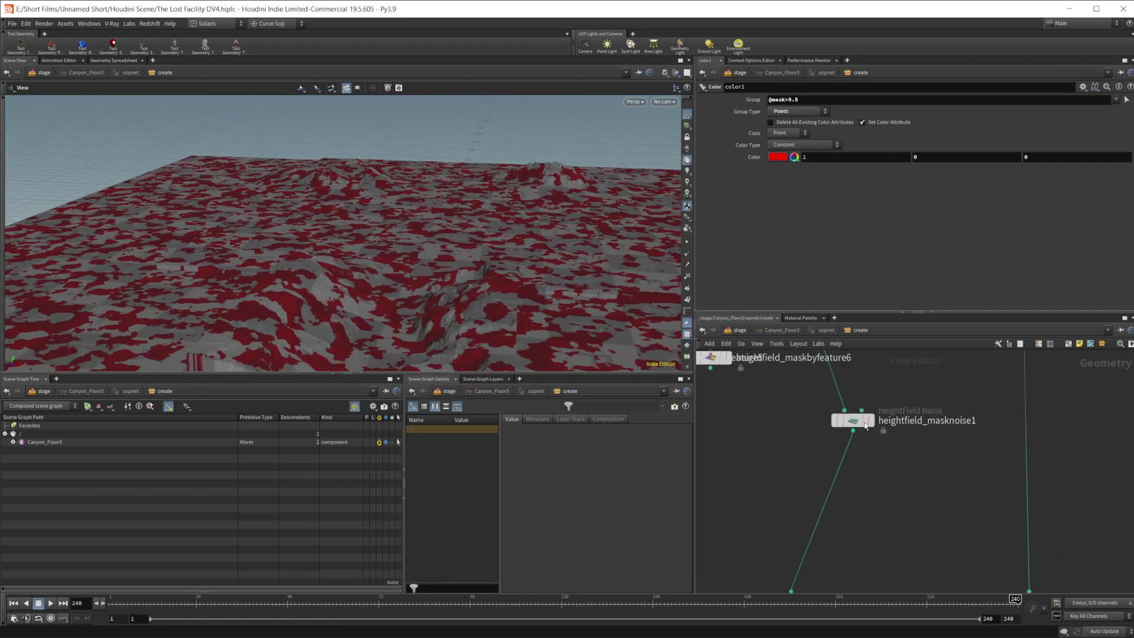
left_click(854, 422)
middle_click_drag(793, 467, 848, 378)
left_click_drag(829, 353, 890, 528)
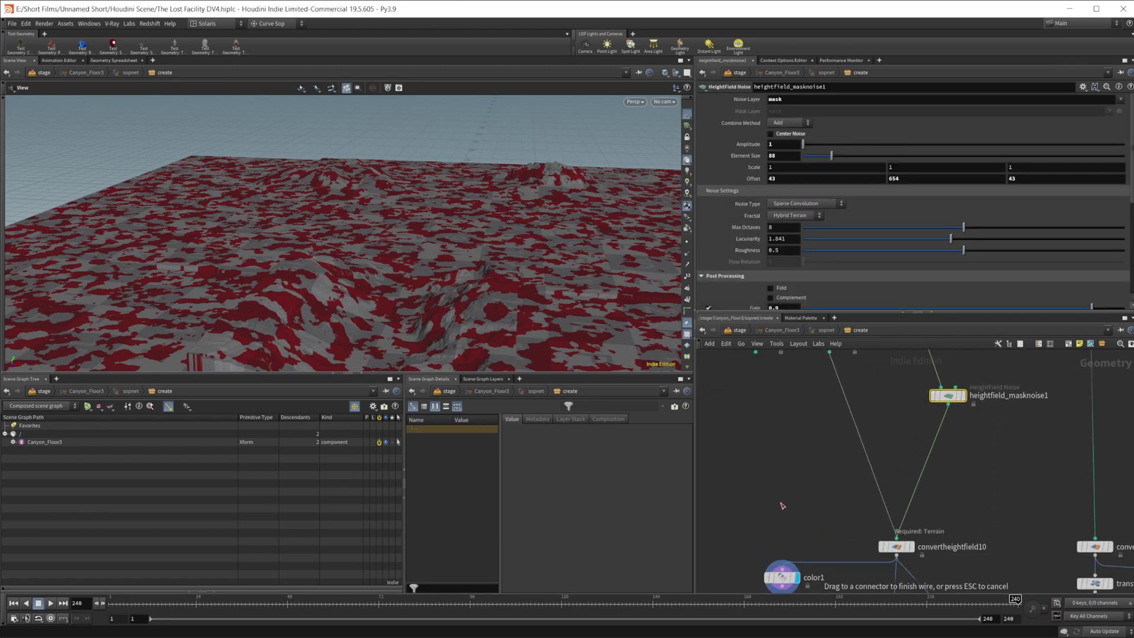
key("Escape")
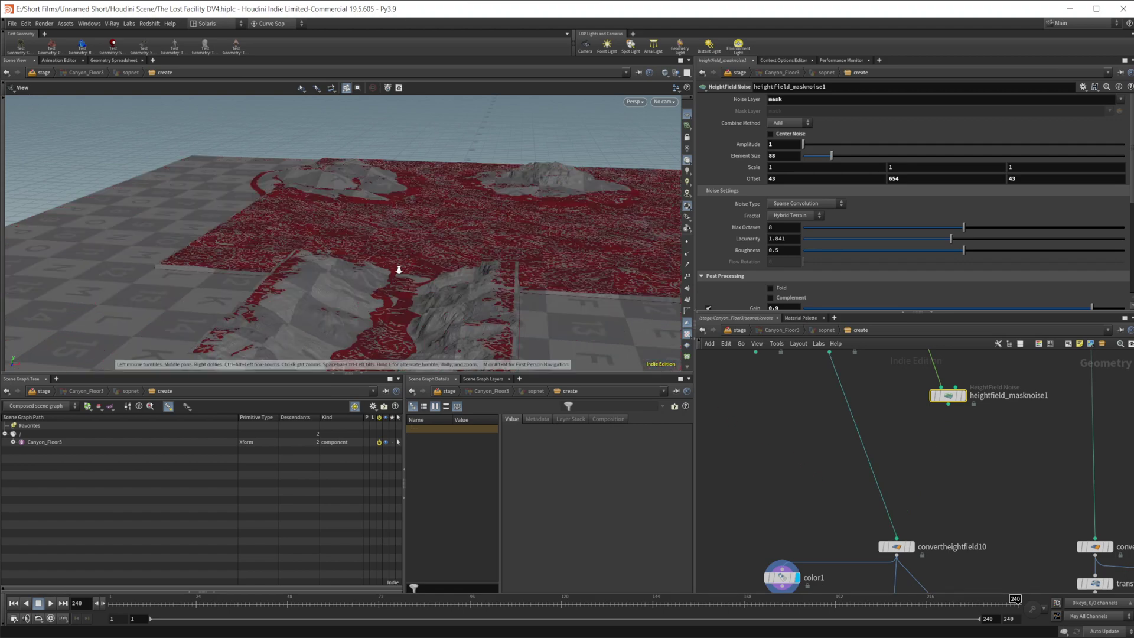
Turn off the UV grid texture on the terrain in the viewport and select the Color node
left_click_drag(399, 266, 455, 277)
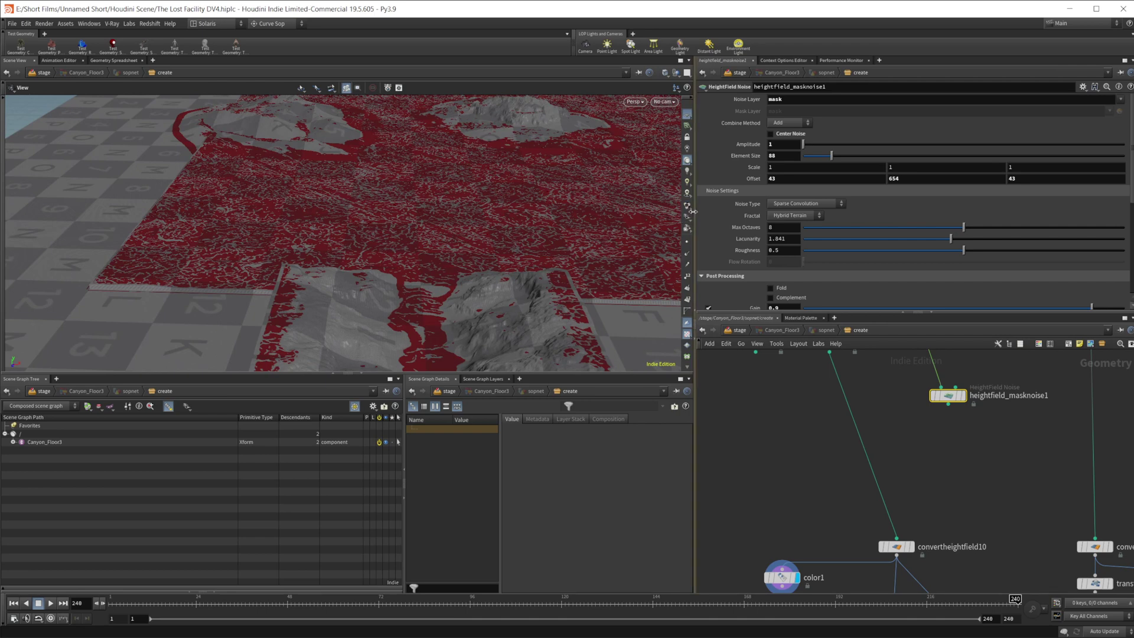
left_click(686, 336)
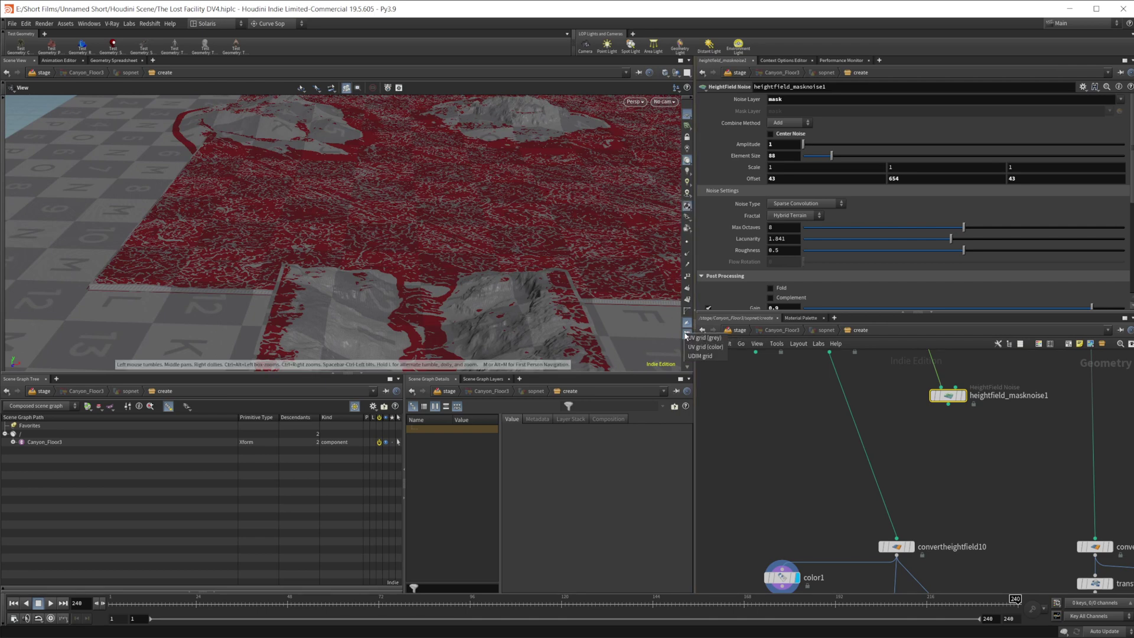
left_click_drag(427, 261, 457, 270)
middle_click_drag(809, 495, 793, 405)
left_click(765, 485)
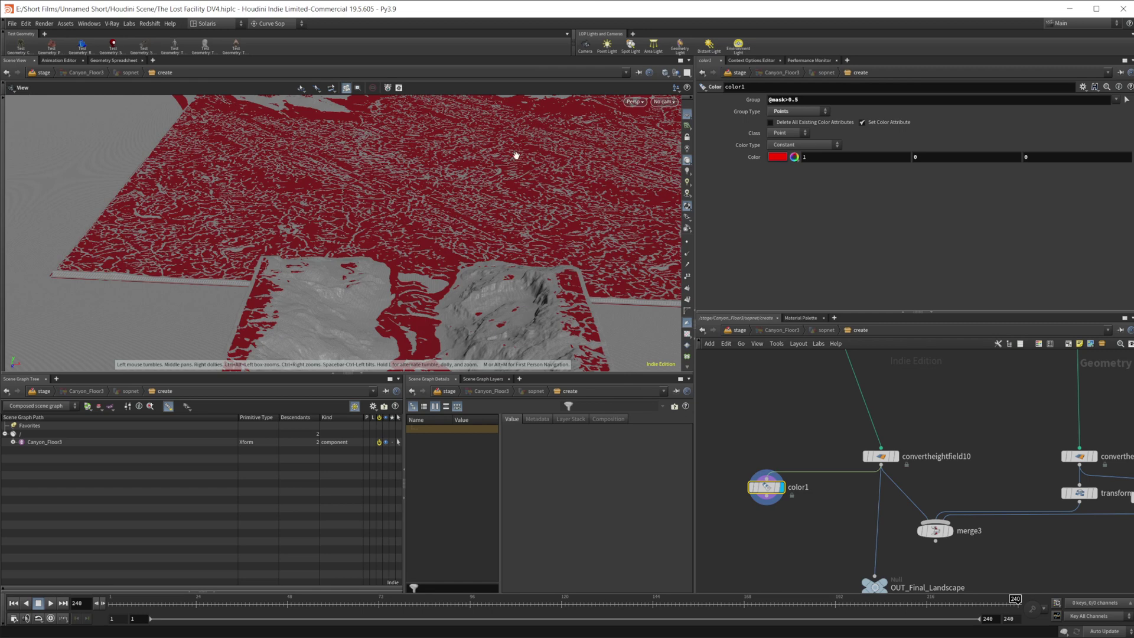
Set the mask layer binding of heightfield_maskbyfeature6 to mask_4
middle_click_drag(799, 441, 751, 508)
scroll(819, 452, "down", 3)
mouse_move(843, 433)
middle_mouse_down()
mouse_move(848, 519)
mouse_move(838, 446)
middle_mouse_up()
scroll(822, 489, "up", 1)
scroll(789, 385, "up", 3)
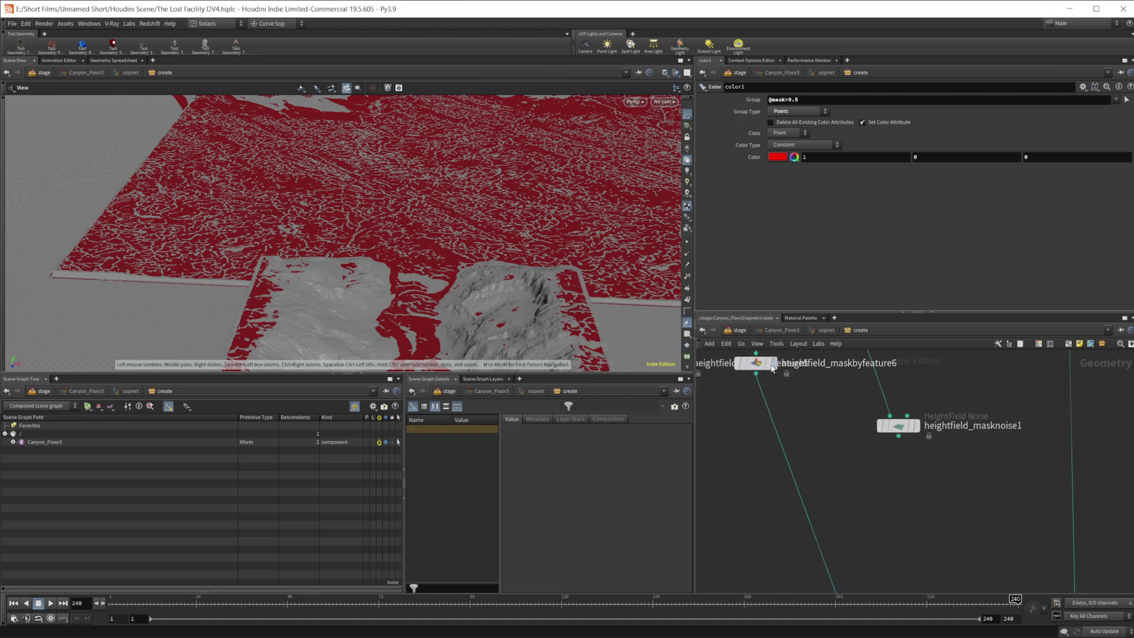
left_click(755, 363)
scroll(767, 114, "up", 3)
left_click(744, 100)
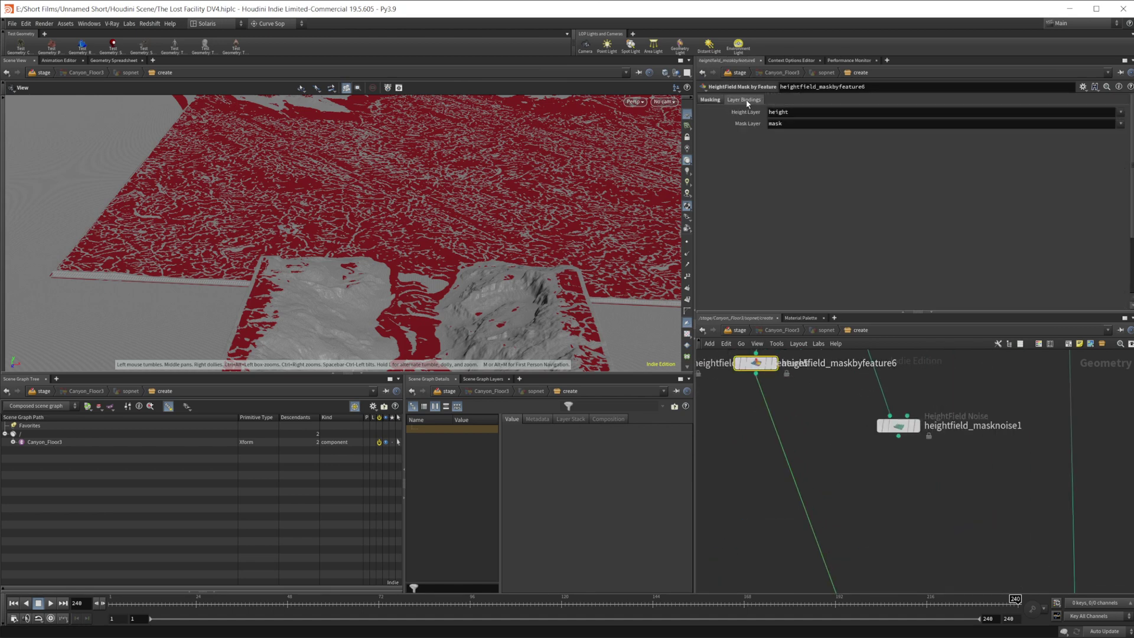
left_click(791, 125)
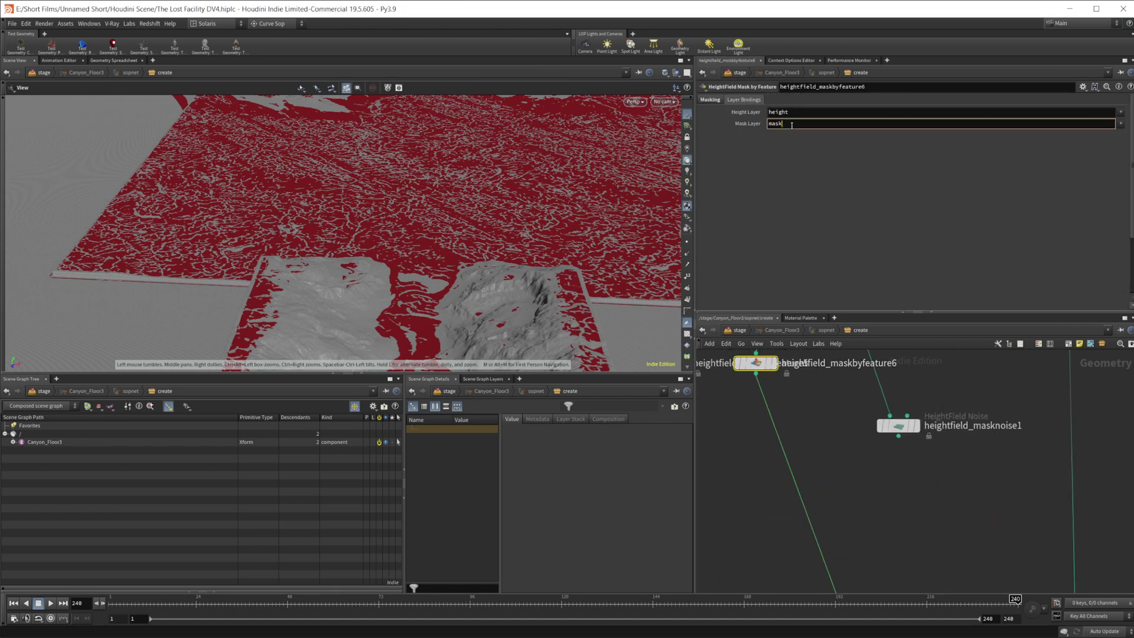
type("_4")
key("Return")
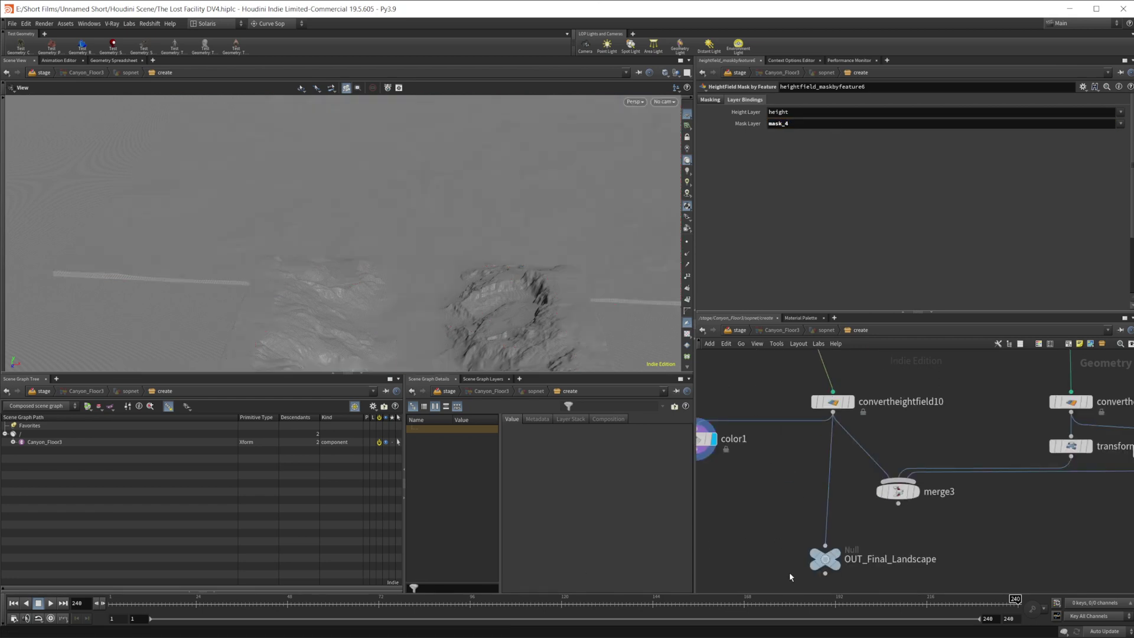
Inspect convertheightfield10's point, vertex, primitive and detail attributes in the Geometry Spreadsheet, and return to the 3D view
left_click(833, 402)
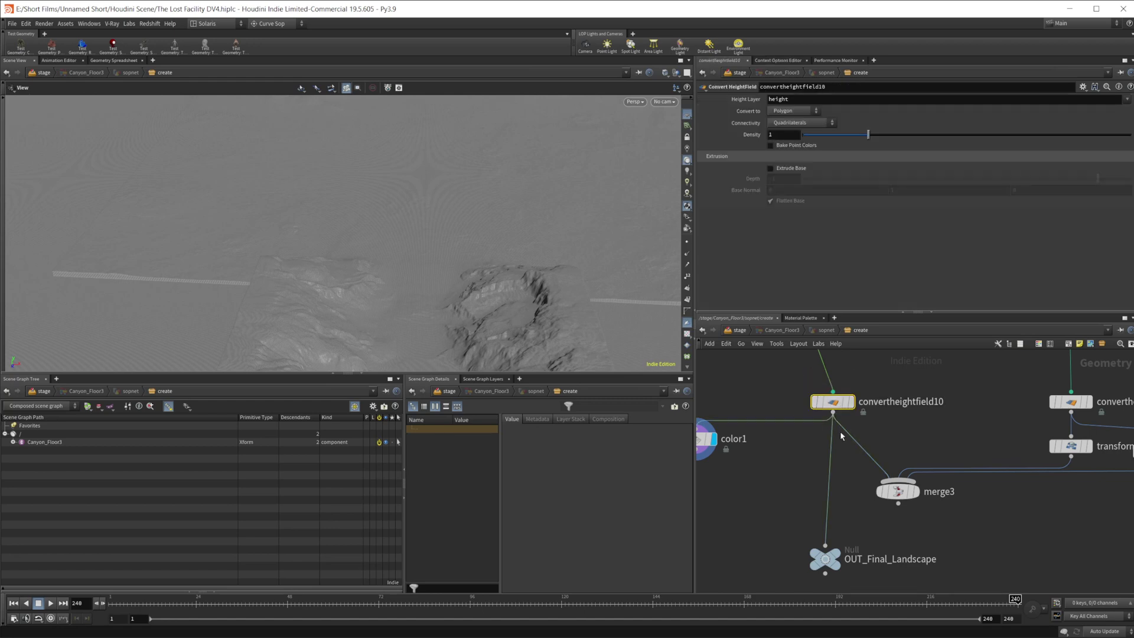
left_click(98, 61)
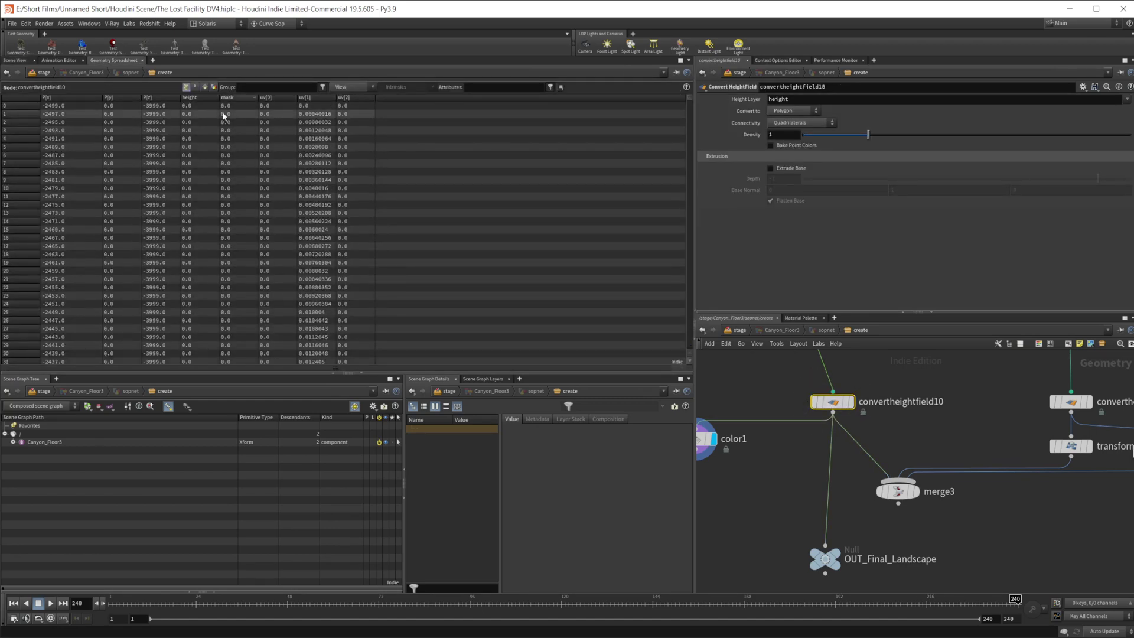
left_click(239, 98)
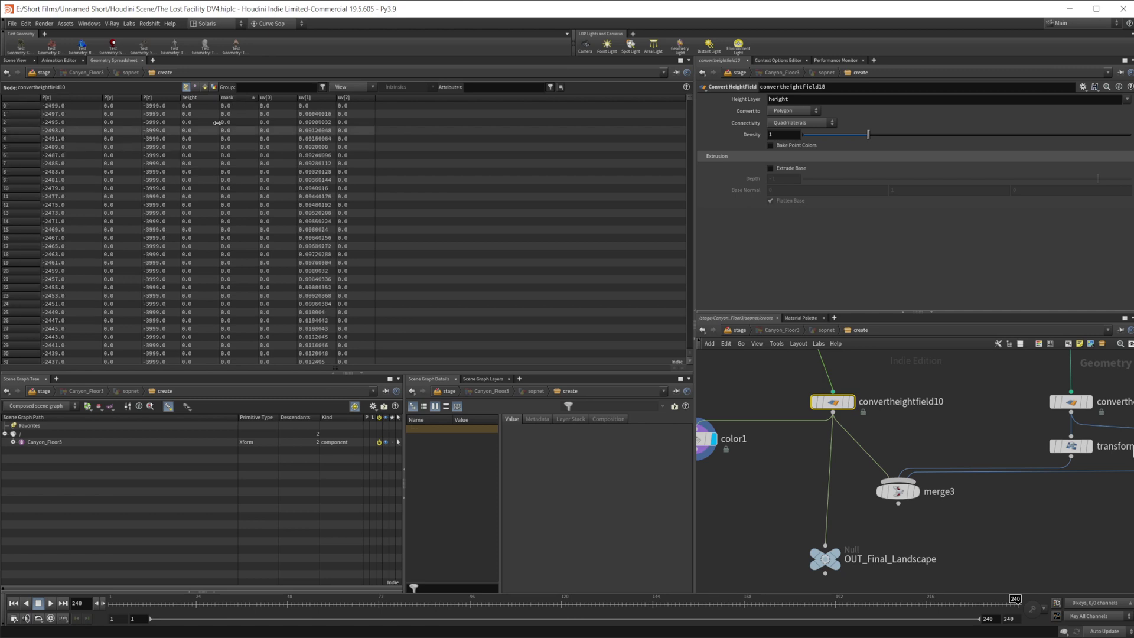
left_click(240, 98)
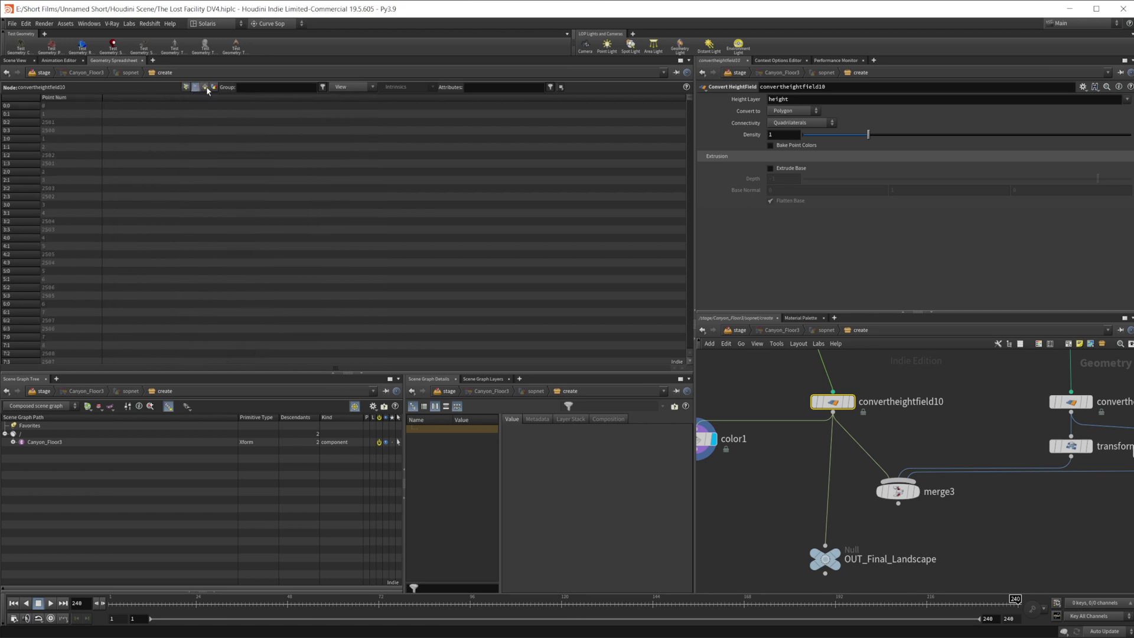
left_click(205, 88)
left_click(213, 88)
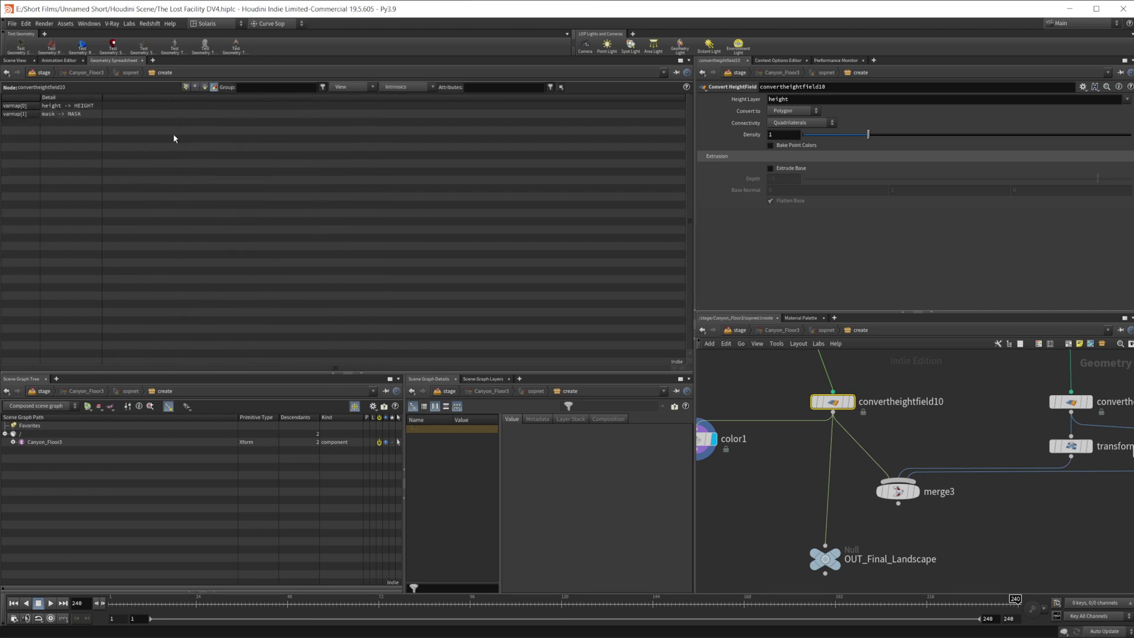
left_click(185, 87)
left_click(16, 60)
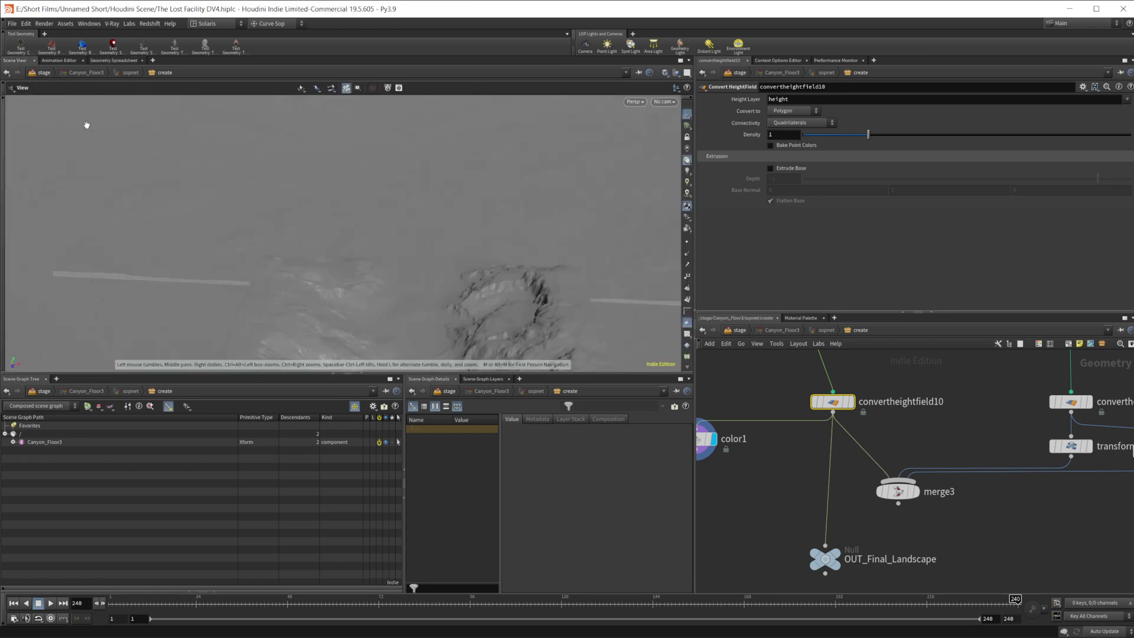
Restore the mask layer binding of heightfield_maskbyfeature6 to mask and check the colored terrain
middle_click_drag(795, 497, 863, 582)
scroll(863, 514, "down", 4)
scroll(862, 514, "up", 3)
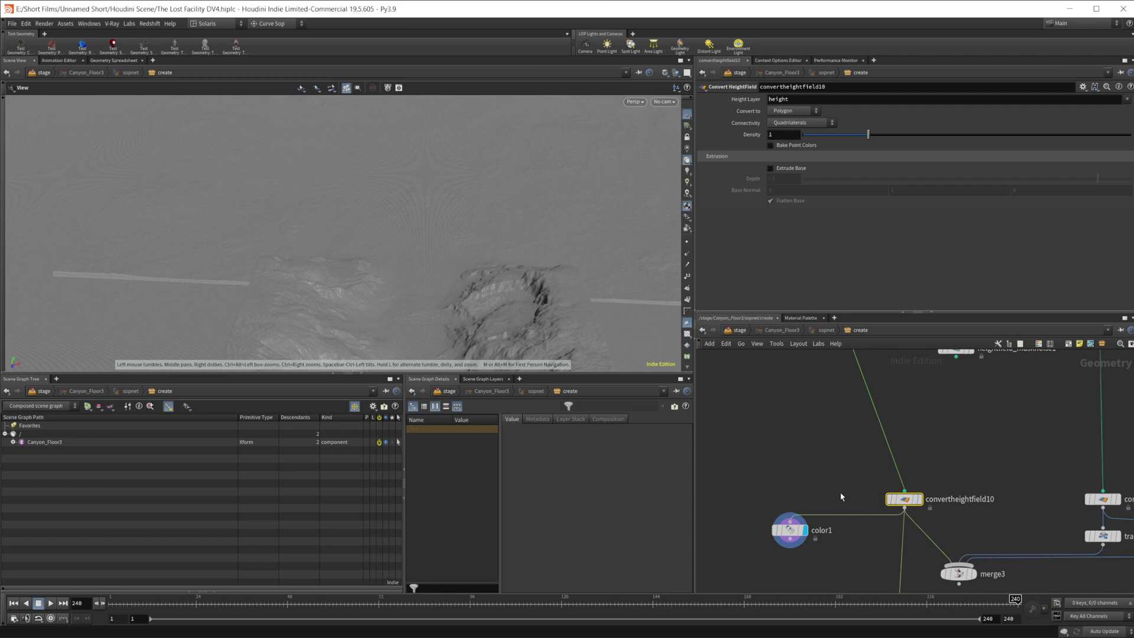
middle_click_drag(831, 449, 784, 462)
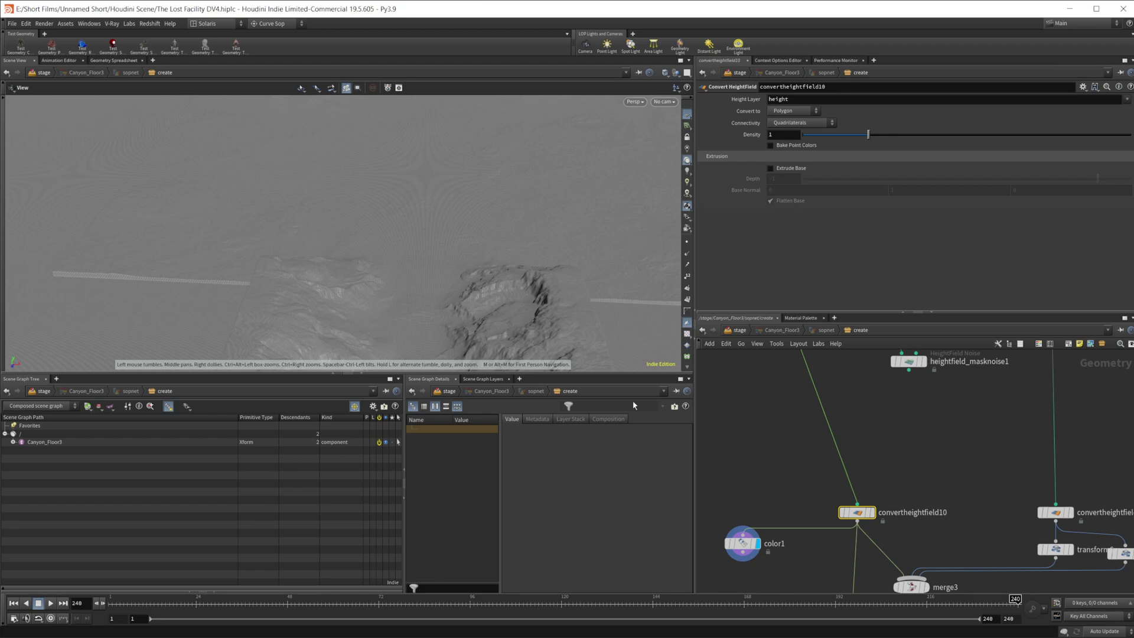
middle_click_drag(835, 377, 828, 466)
left_click(782, 396)
key("BackSpace")
key("BackSpace")
key("Return")
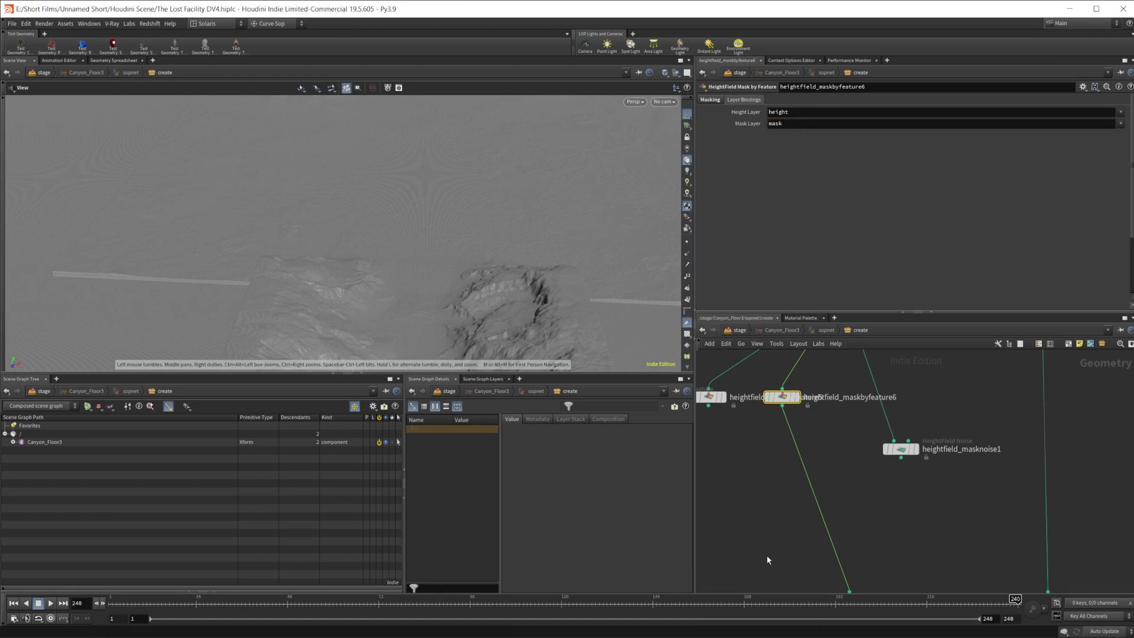
middle_click_drag(767, 559, 762, 517)
left_click_drag(459, 297, 461, 282)
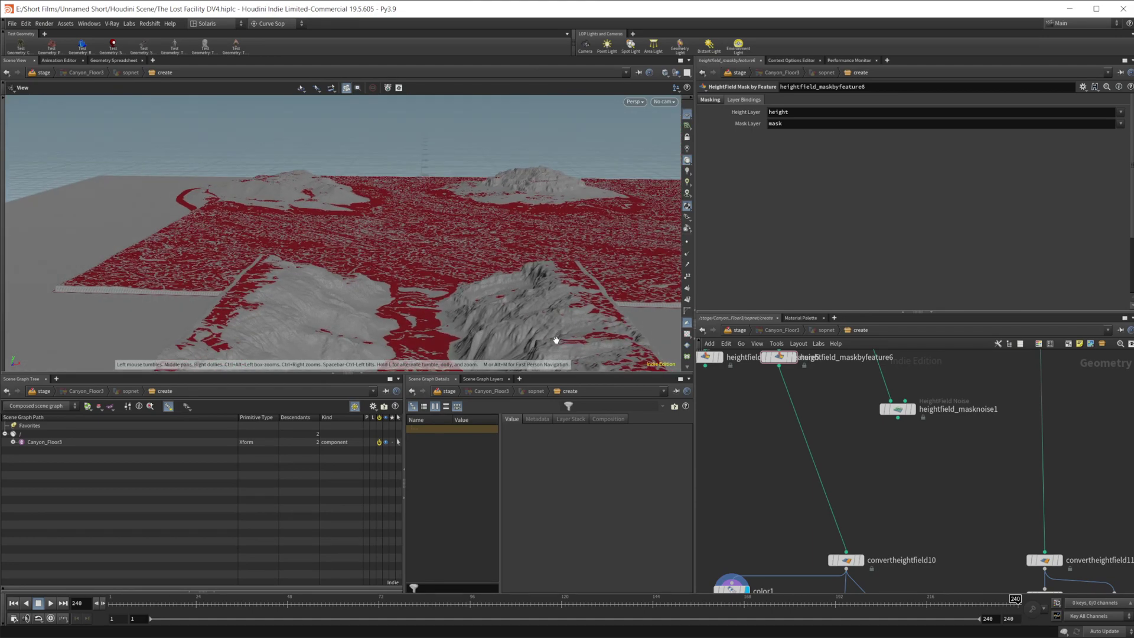
middle_click_drag(831, 477, 908, 551)
middle_click_drag(1017, 520, 975, 516)
left_click_drag(932, 480, 931, 430)
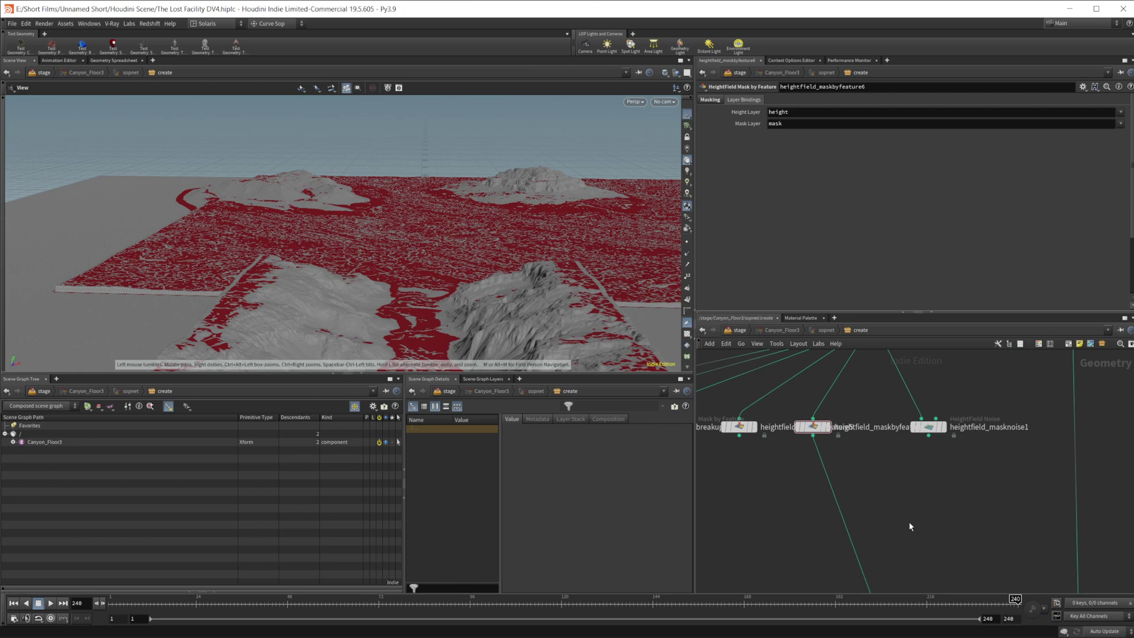
middle_click_drag(925, 522, 875, 522)
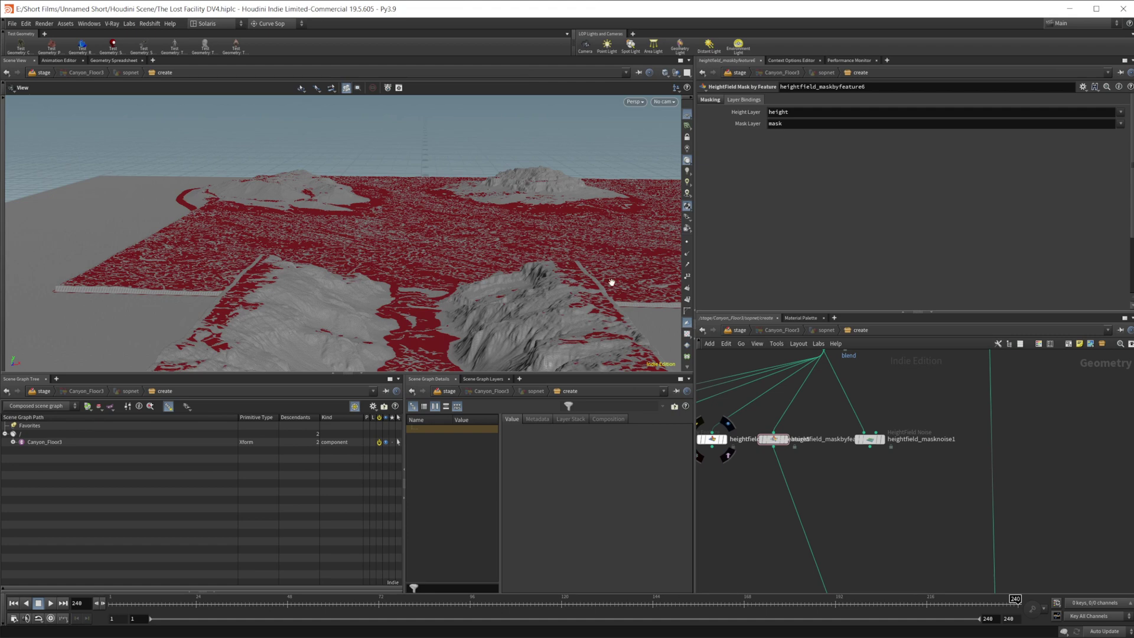
middle_click_drag(881, 493, 834, 485)
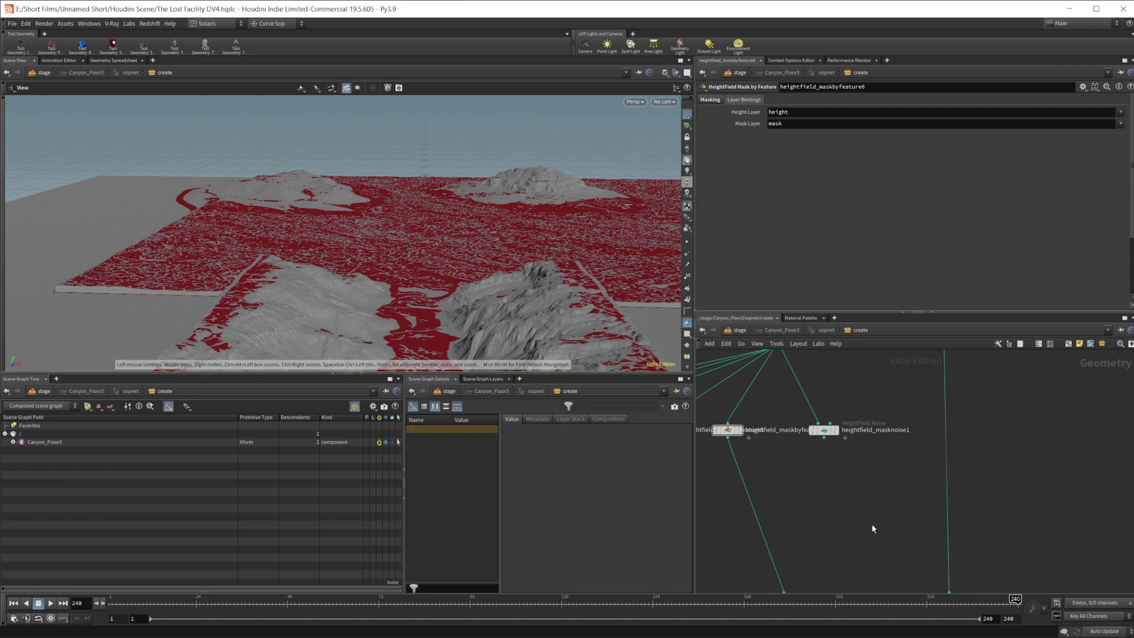
middle_click_drag(871, 519, 848, 503)
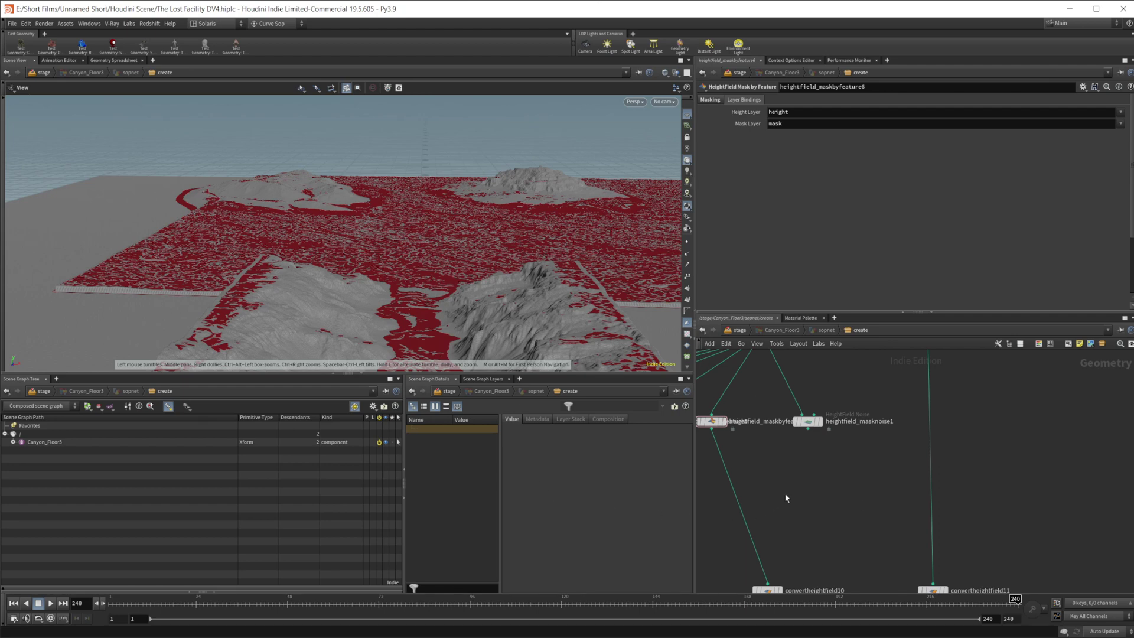
middle_click_drag(785, 498, 812, 501)
Examine the colored terrain at stage level and go back inside the Canyon_Floor3 network
left_click(746, 330)
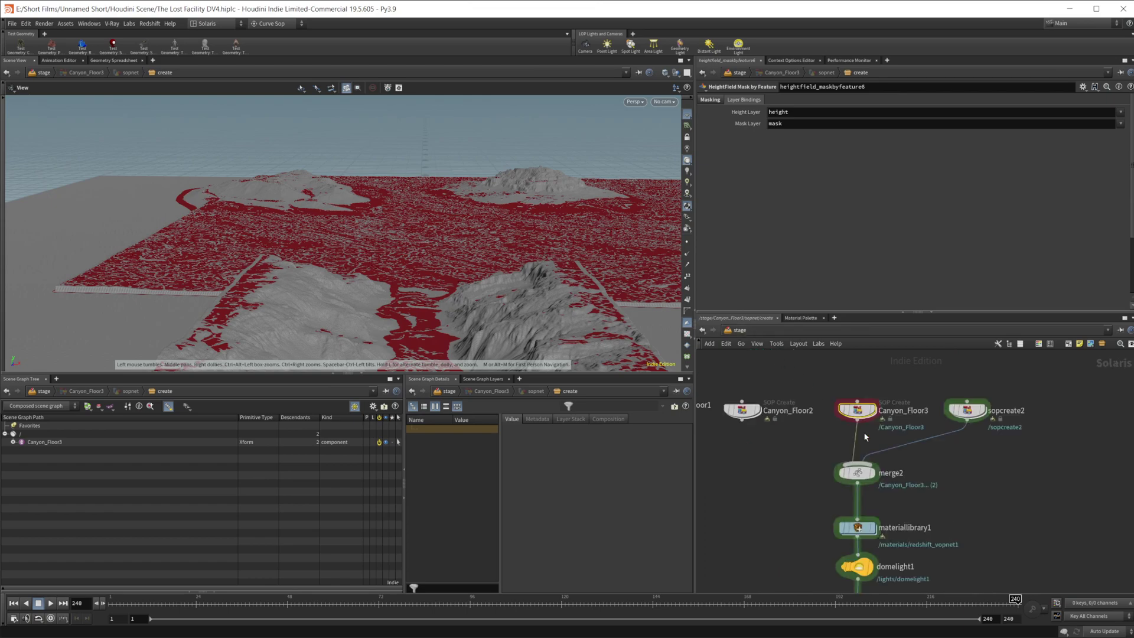
left_click_drag(407, 291, 392, 259)
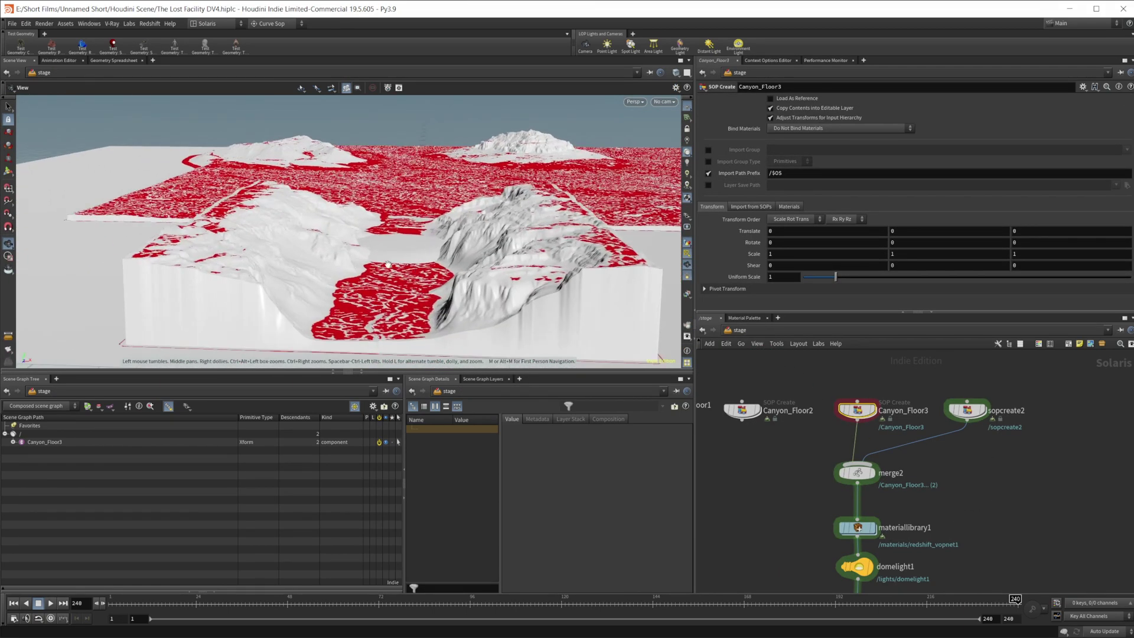
double_click(860, 412)
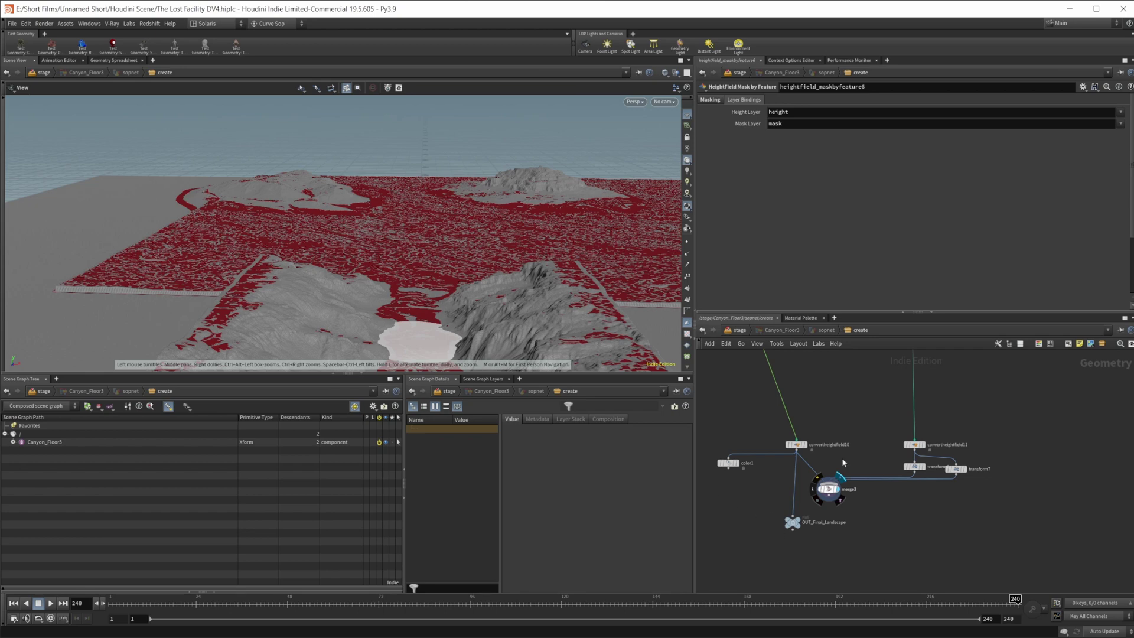
Display merge3 and delete the Color node attached to convertheightfield10
left_click(839, 489)
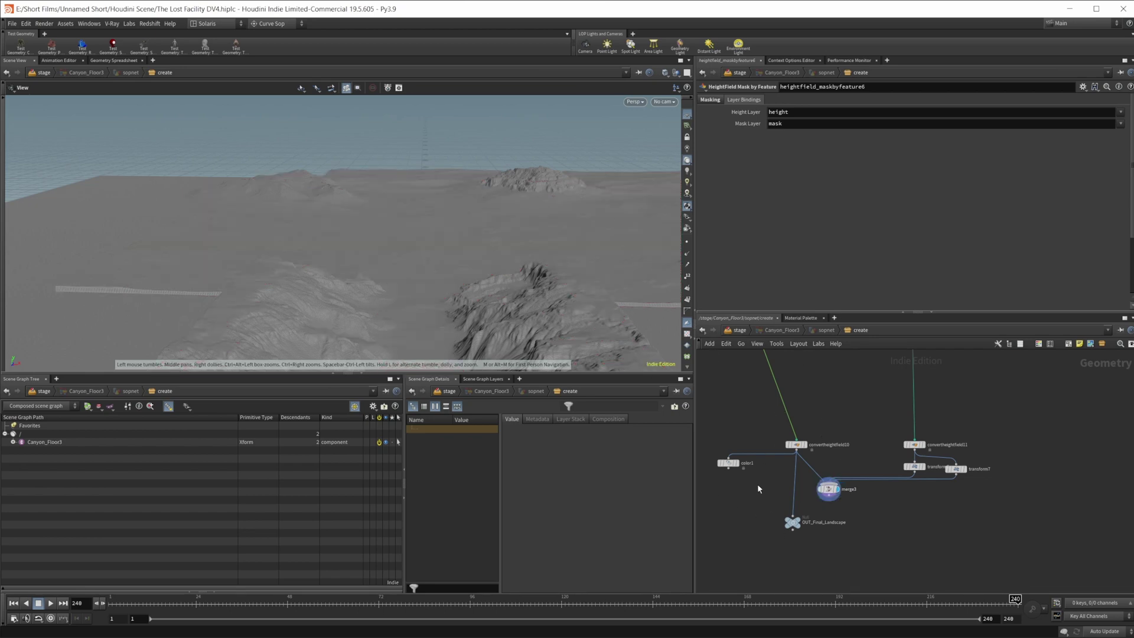
left_click_drag(487, 318, 468, 307)
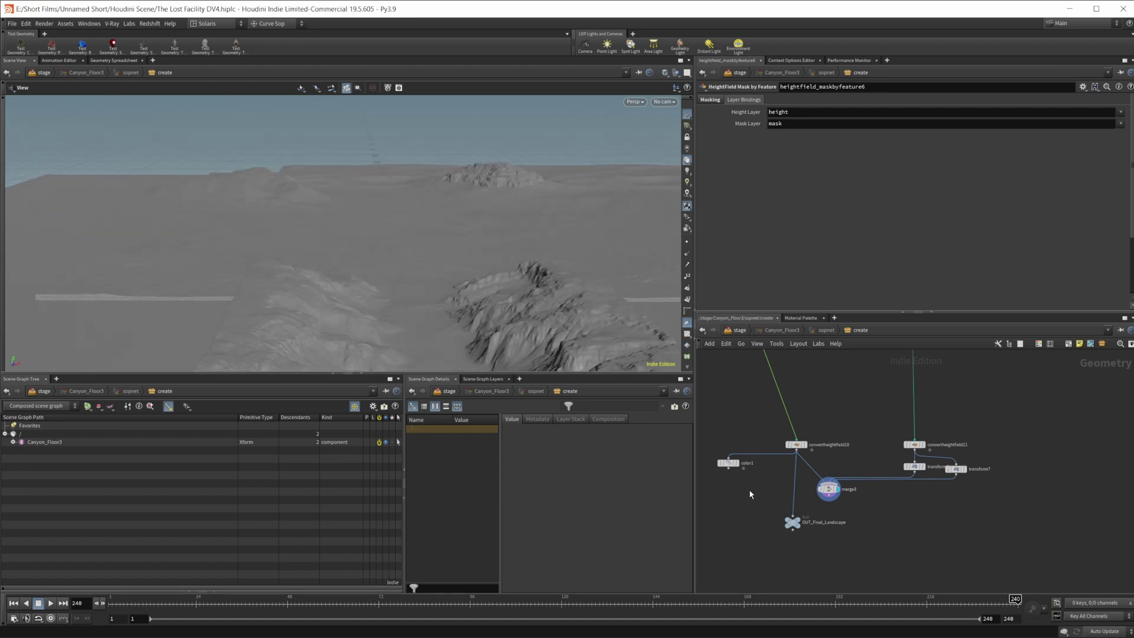
left_click(728, 462)
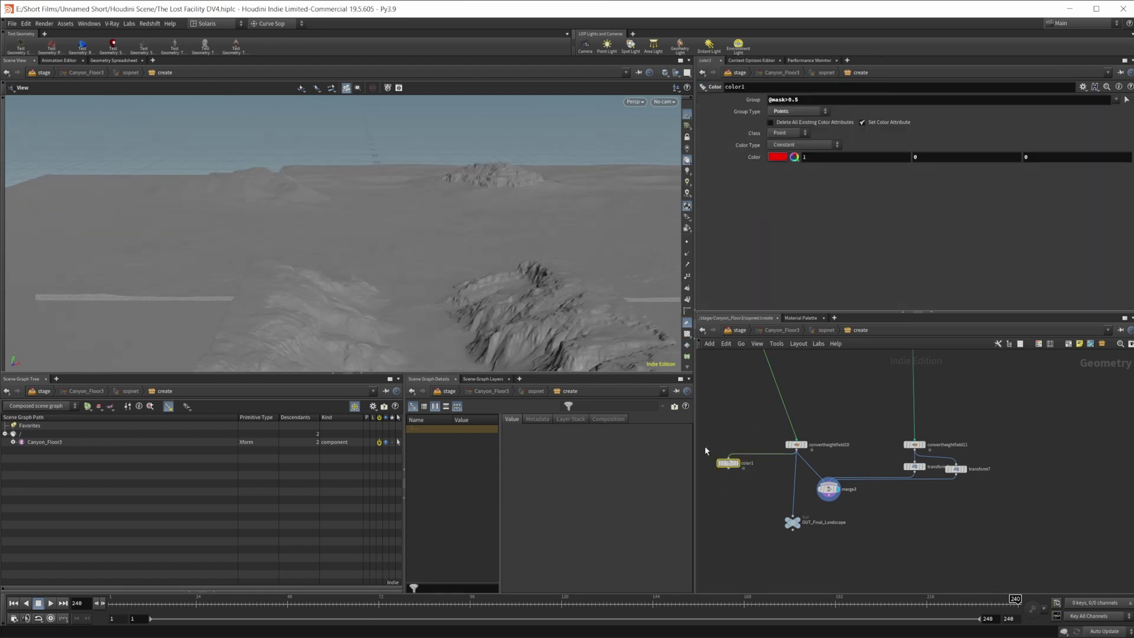
key("Delete")
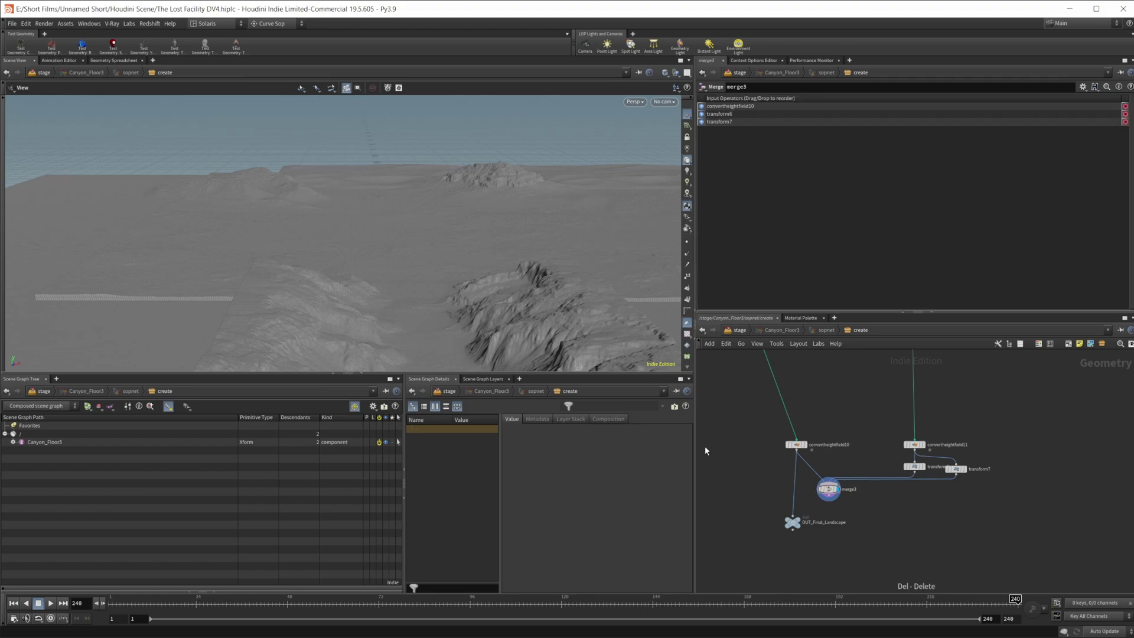